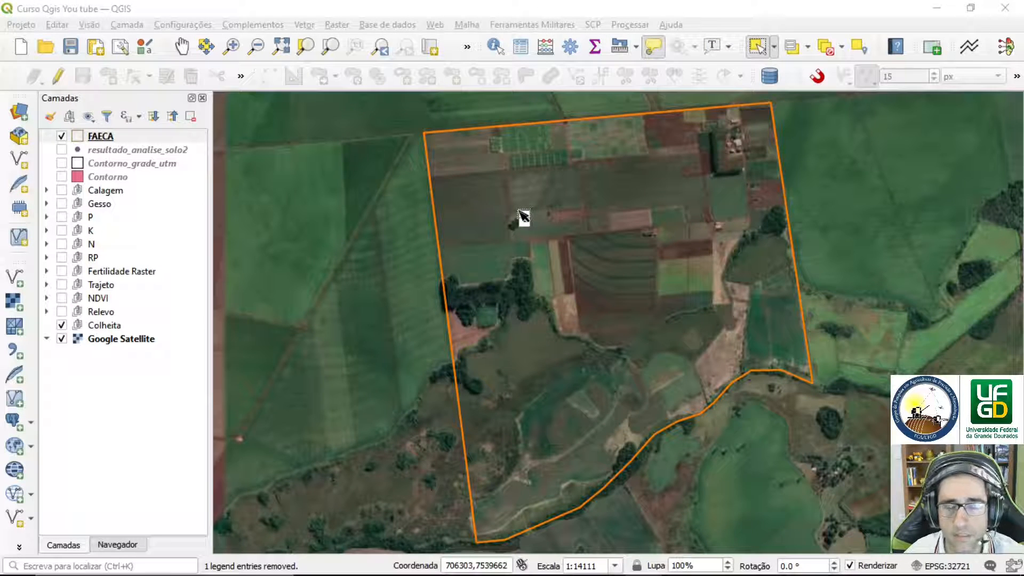
# Load DADOS_BRUTOS_SOJA from the Colheita 2017_Cascata folder as the delimited text source for a new layer.
pyautogui.click(228, 11)
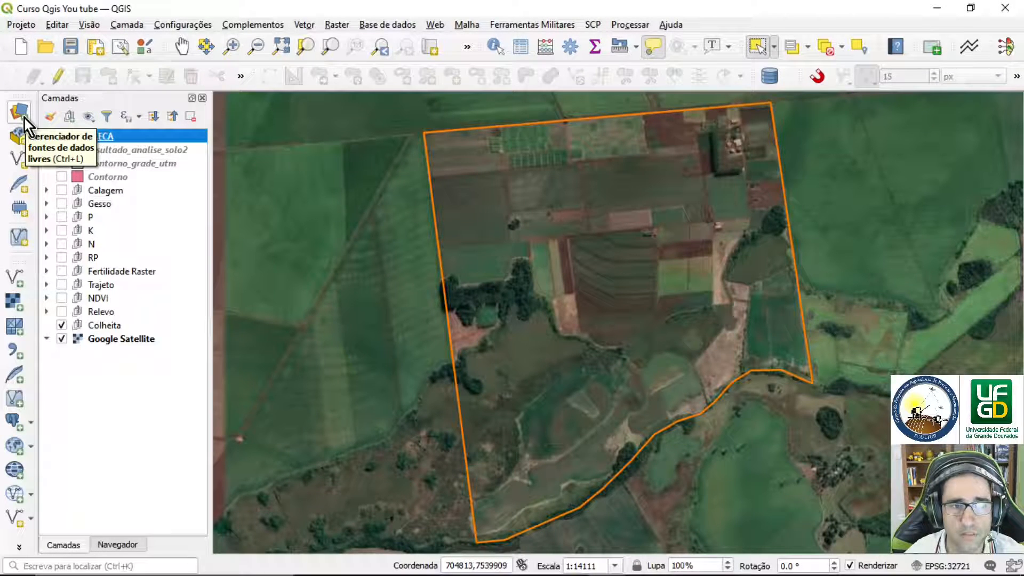
pyautogui.click(132, 25)
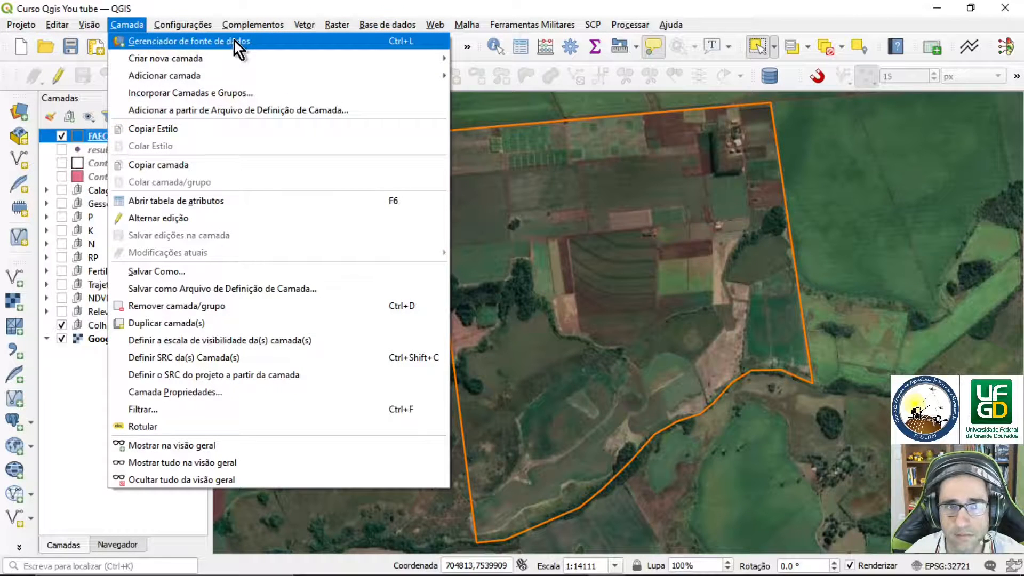
pyautogui.moveTo(200, 75)
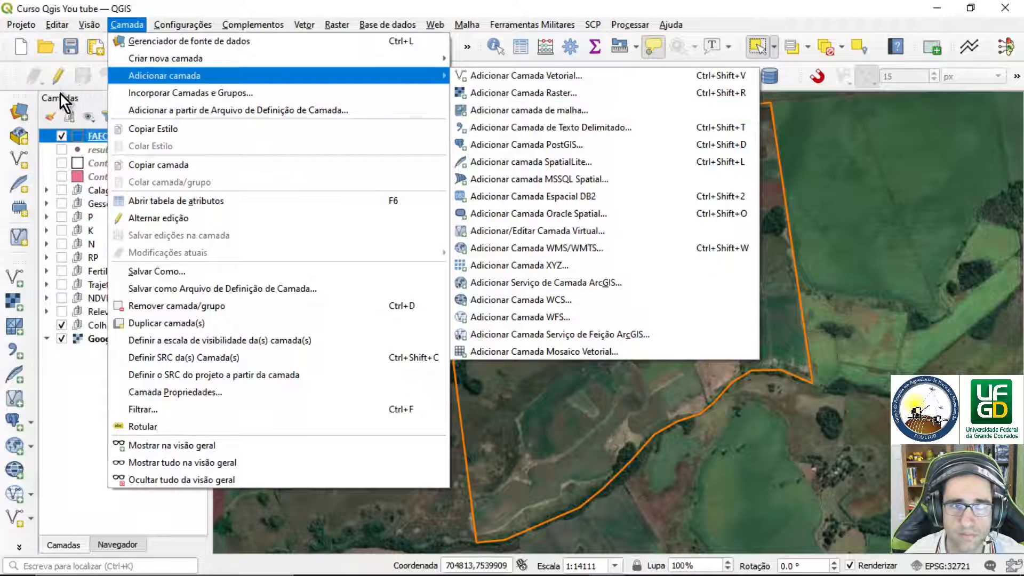
pyautogui.click(25, 114)
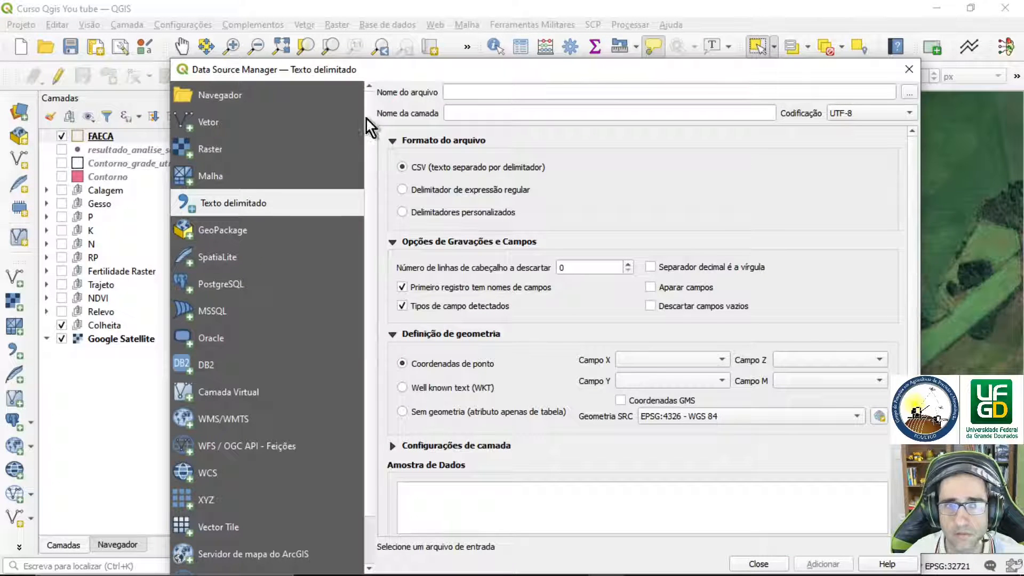
pyautogui.click(910, 91)
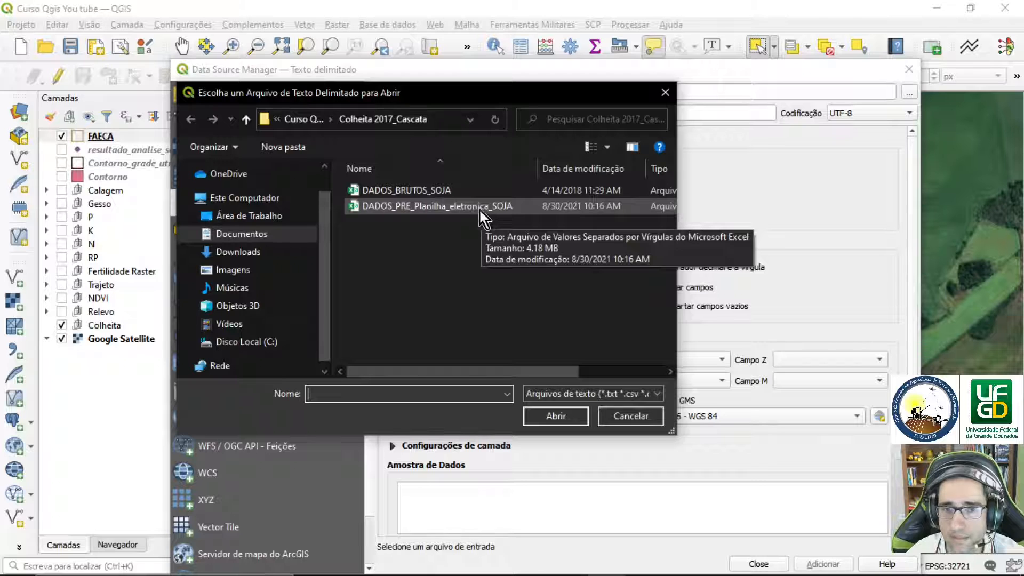
pyautogui.click(408, 188)
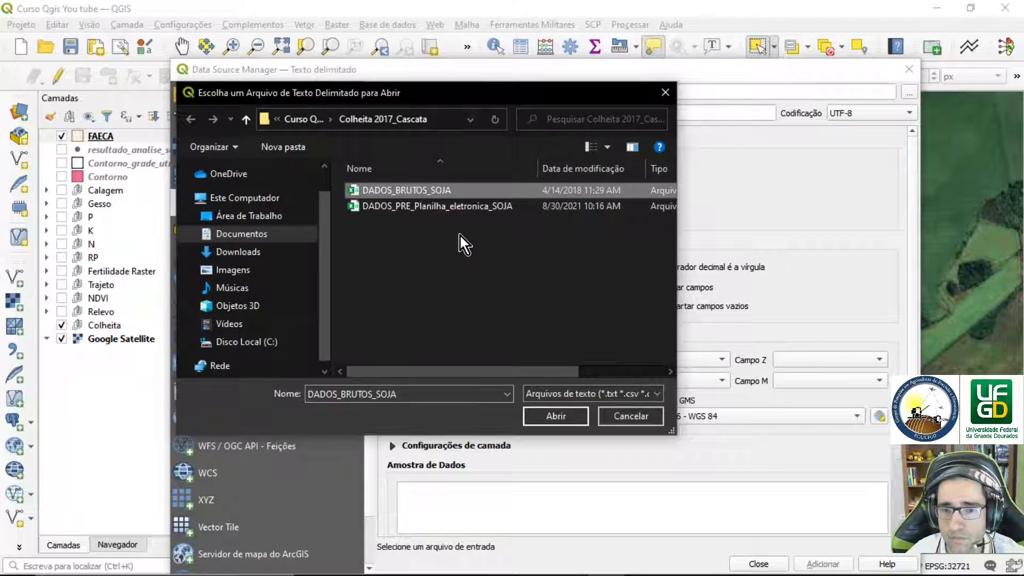
pyautogui.click(556, 416)
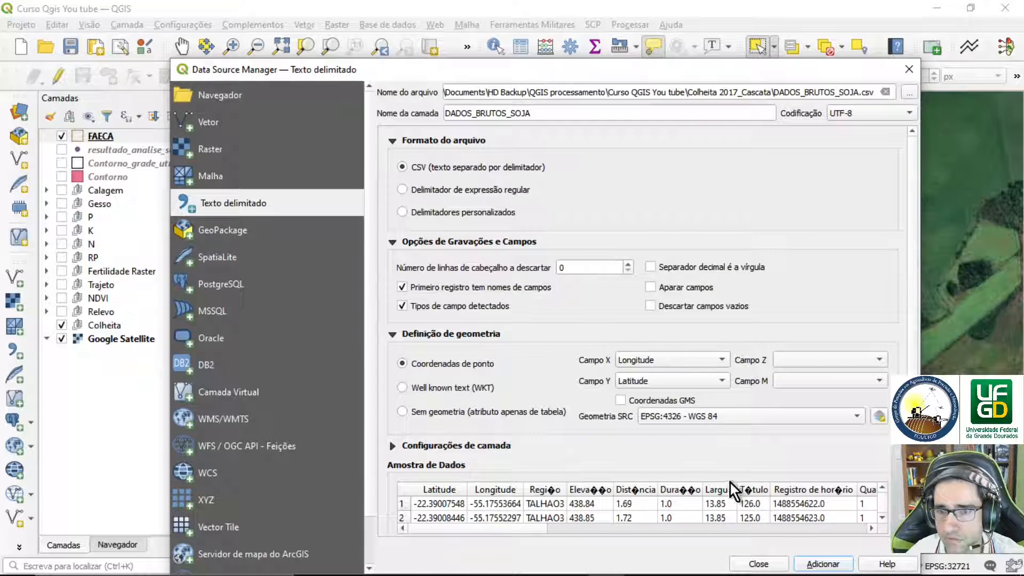
# Add the soybean CSV as a point layer with UTF-8 encoding, X from Longitude, Y from Latitude and EPSG:4326 - WGS 84.
pyautogui.scroll(-1, 913, 267)
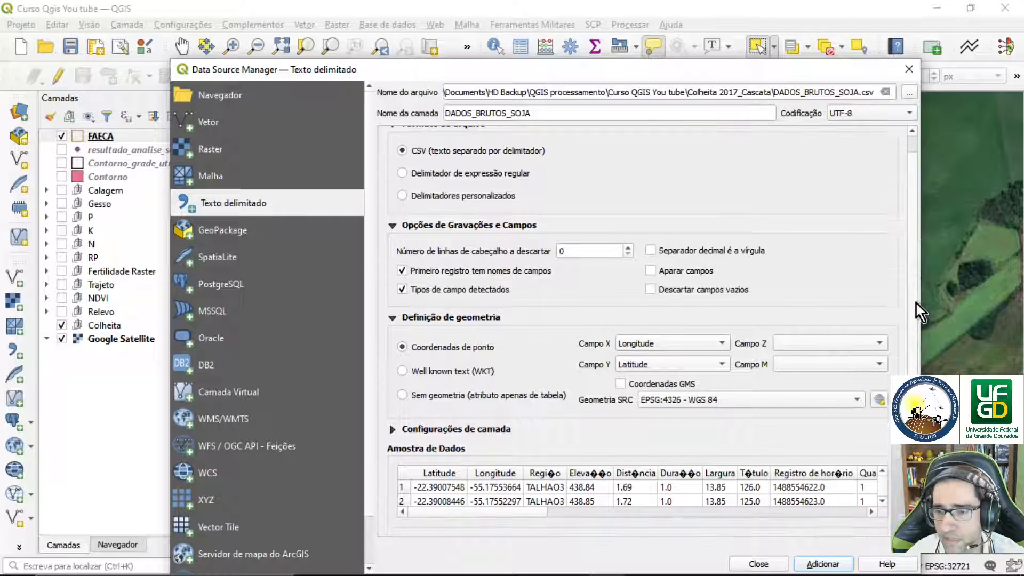
pyautogui.click(897, 113)
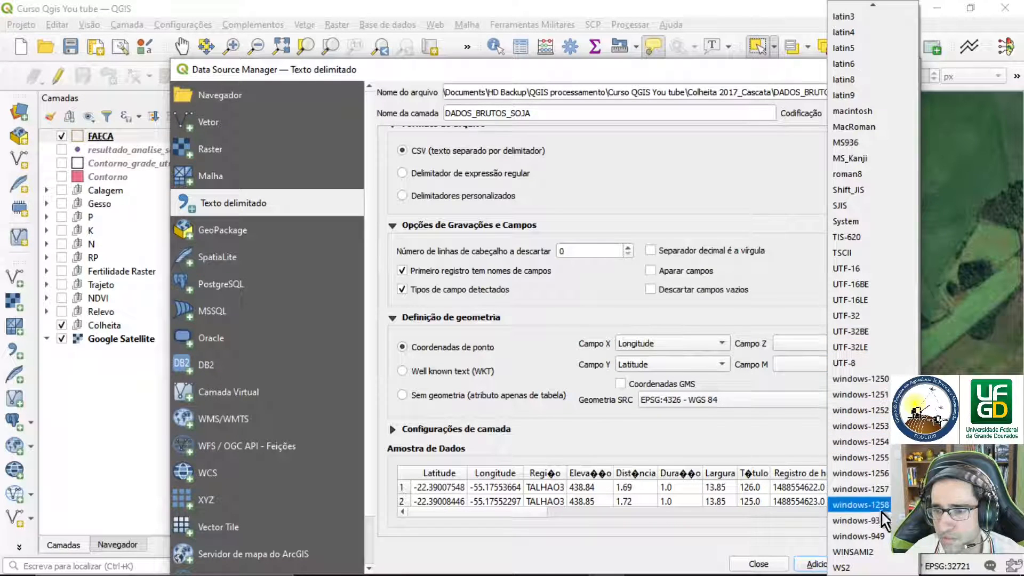
pyautogui.click(783, 206)
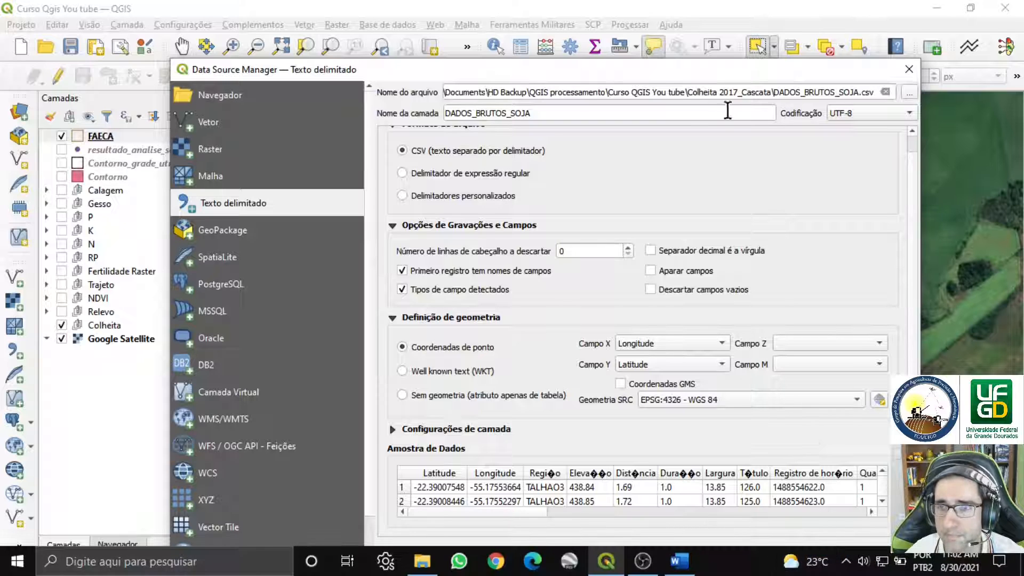
pyautogui.moveTo(708, 80); pyautogui.dragTo(698, 45)
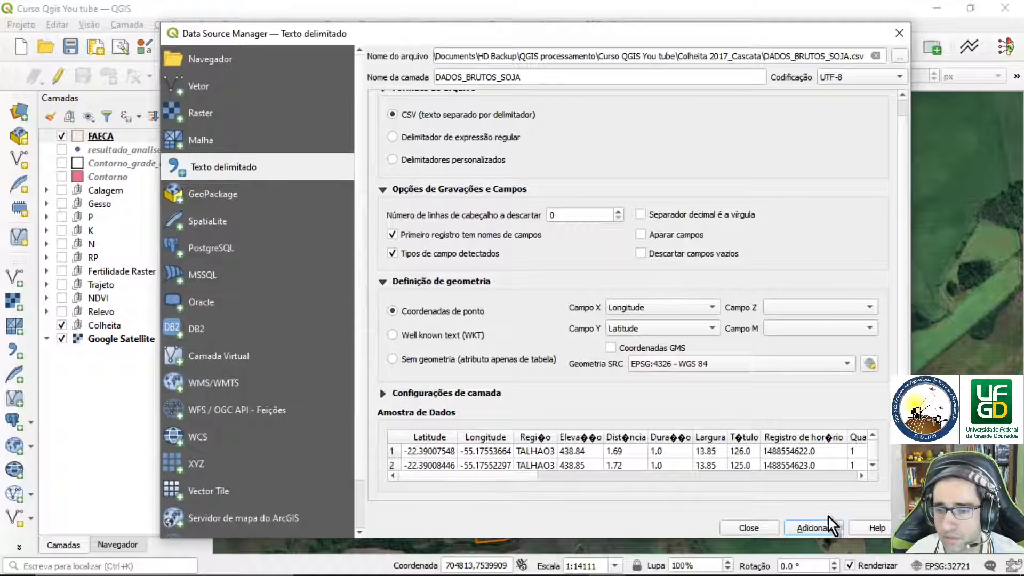
pyautogui.click(817, 528)
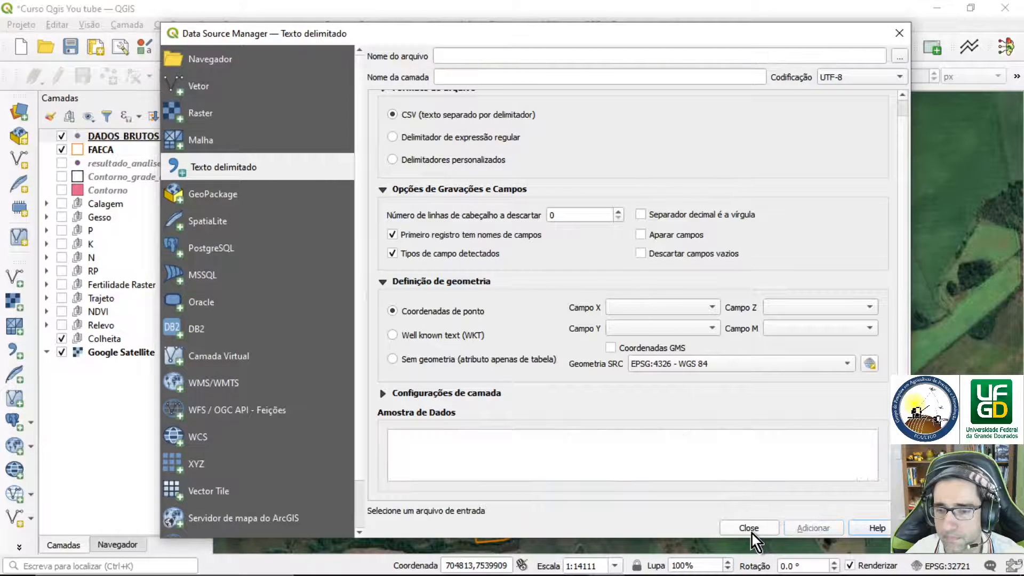
pyautogui.click(749, 528)
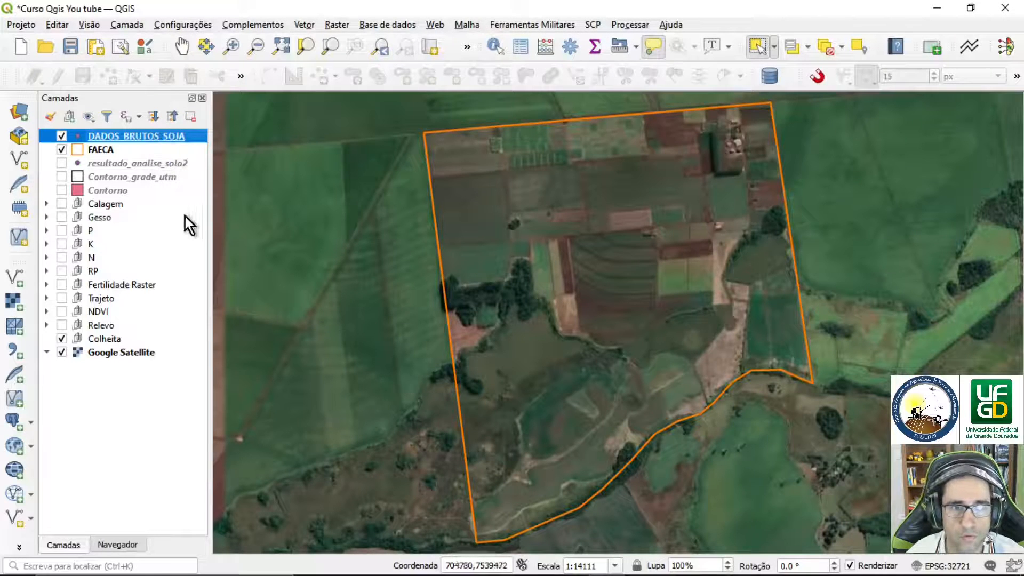
# Move the DADOS_BRUTOS_SOJA layer into the Colheita group and hide the FAECA layer.
pyautogui.moveTo(130, 135); pyautogui.dragTo(133, 337)
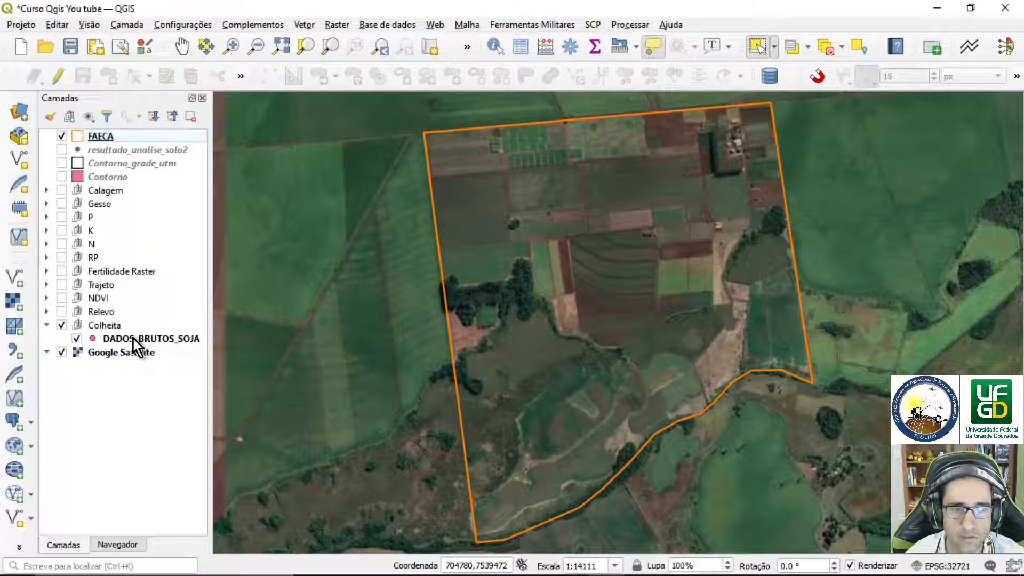
pyautogui.click(62, 137)
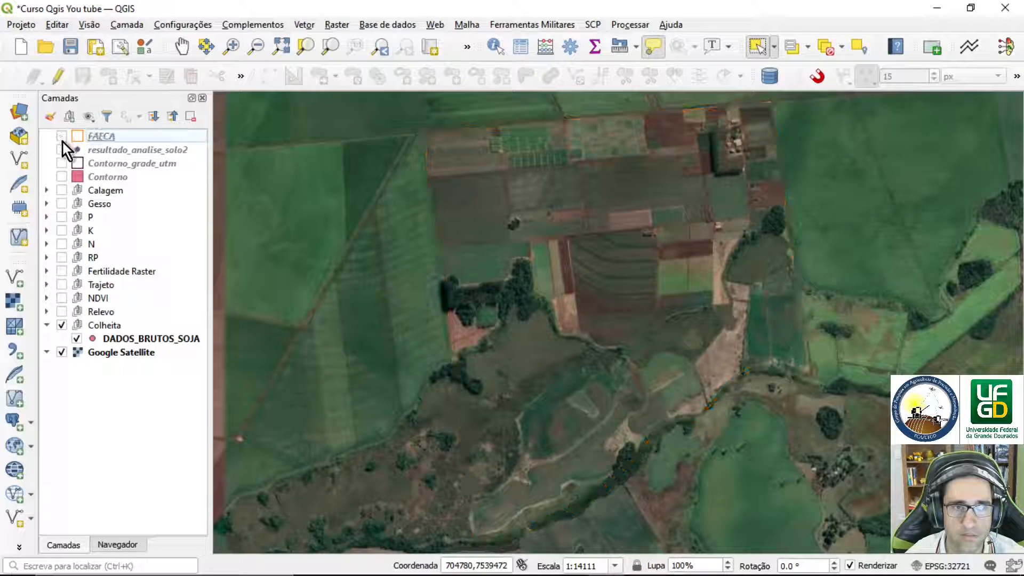
# Zoom the map to the DADOS_BRUTOS_SOJA points and hide the Google Satellite base layer.
pyautogui.click(138, 339)
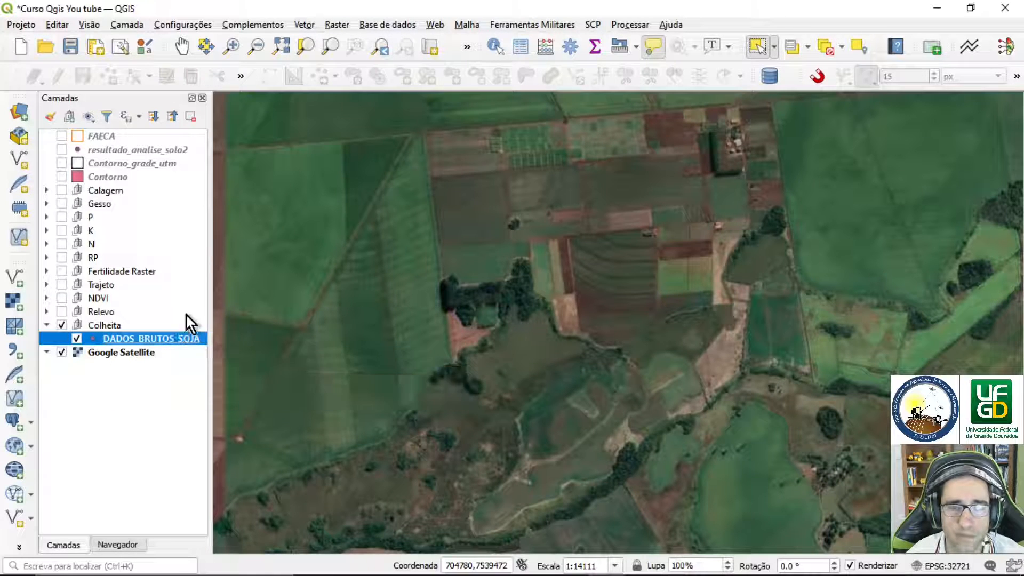
pyautogui.click(332, 41)
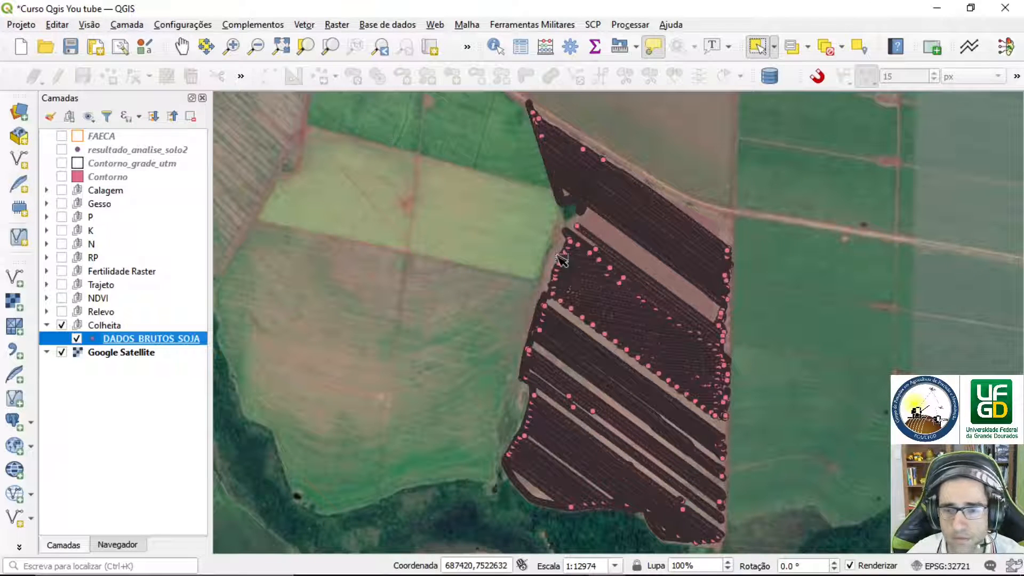
pyautogui.moveTo(597, 300)
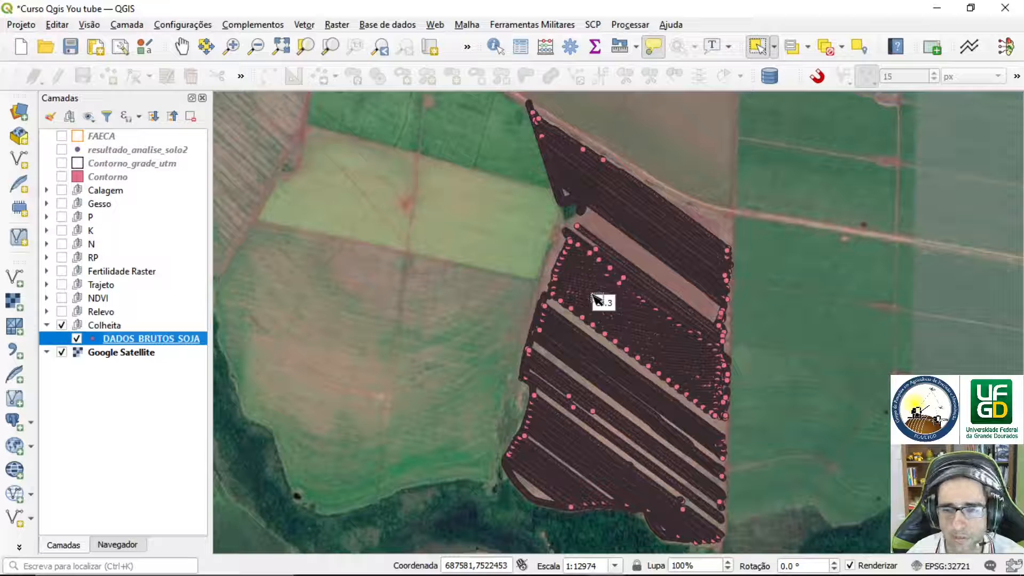
pyautogui.click(60, 352)
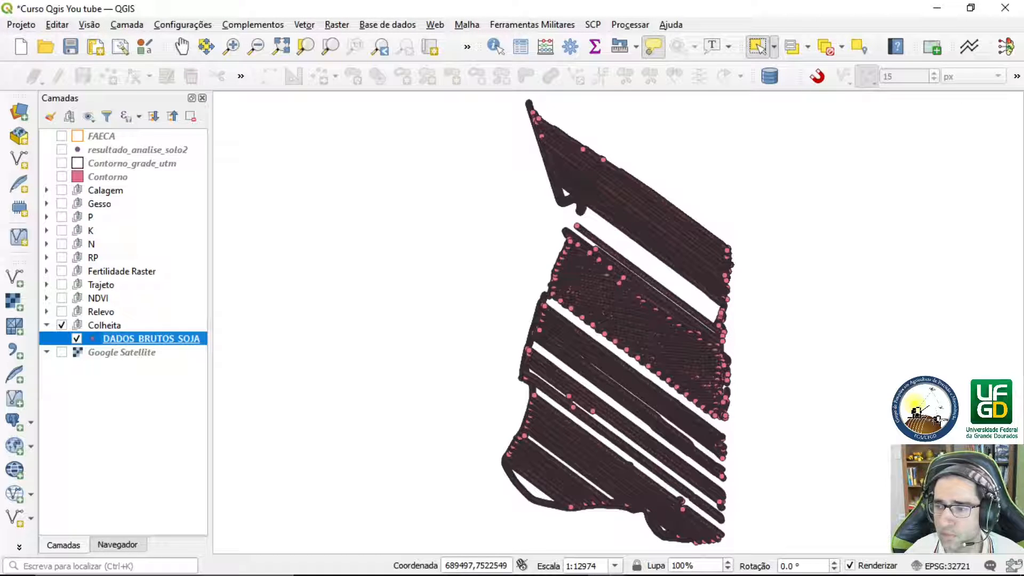
pyautogui.hotkey('alt', 'Tab')
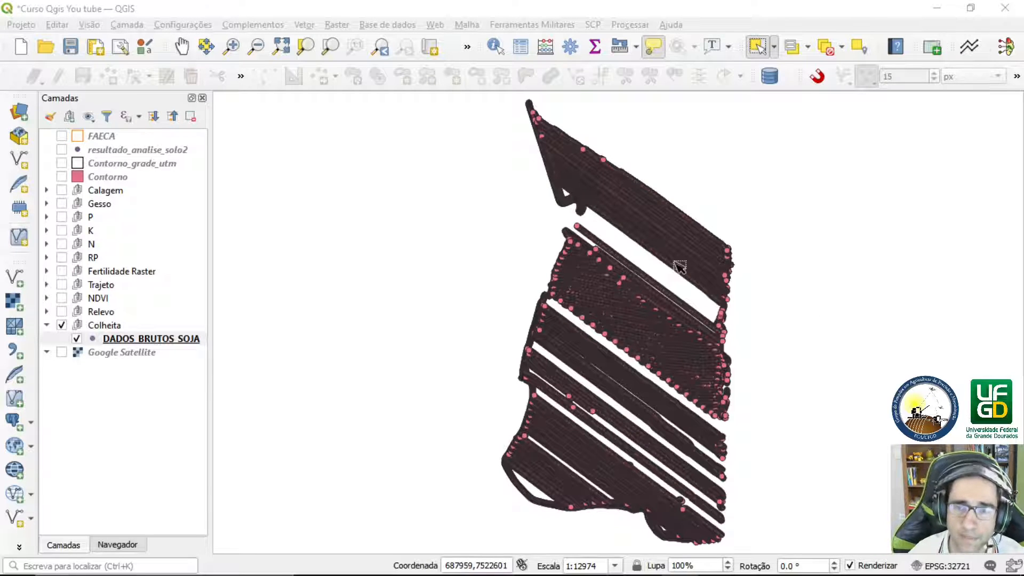
# Start exporting the features of the DADOS_BRUTOS_SOJA layer and set the output format to Shapefile.
pyautogui.rightClick(139, 340)
pyautogui.moveTo(201, 297)
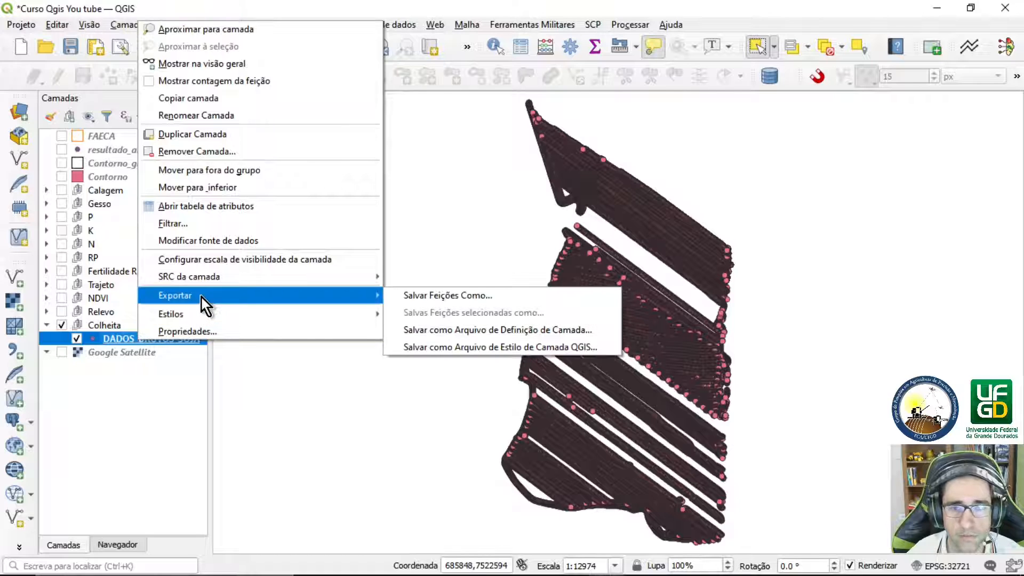
pyautogui.click(455, 296)
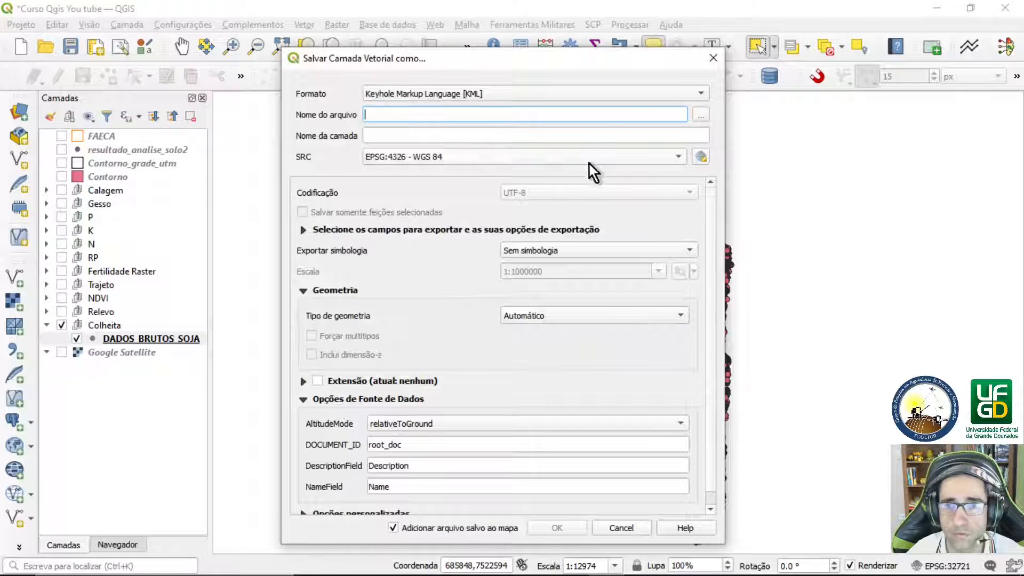
pyautogui.click(621, 92)
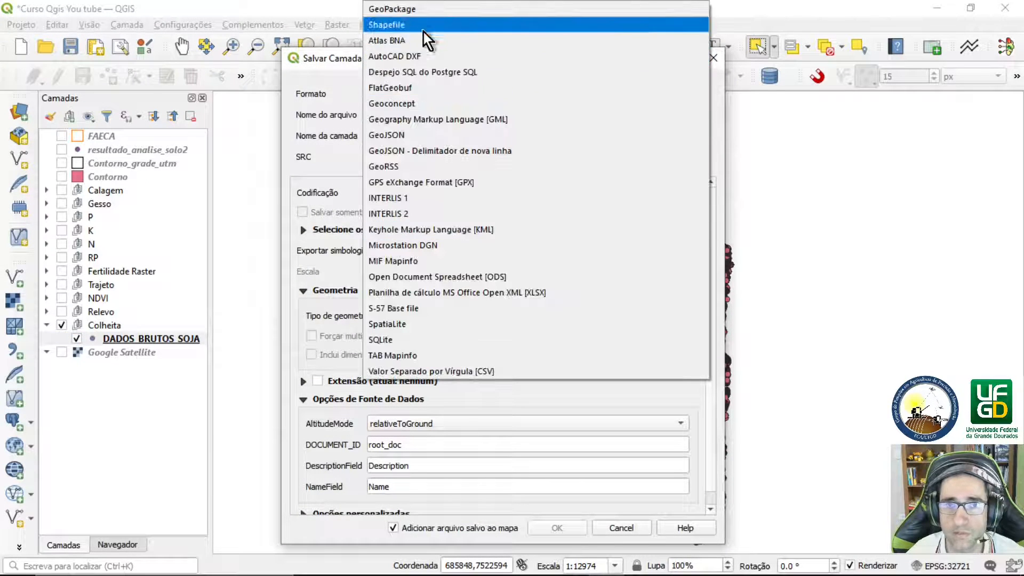
pyautogui.click(398, 24)
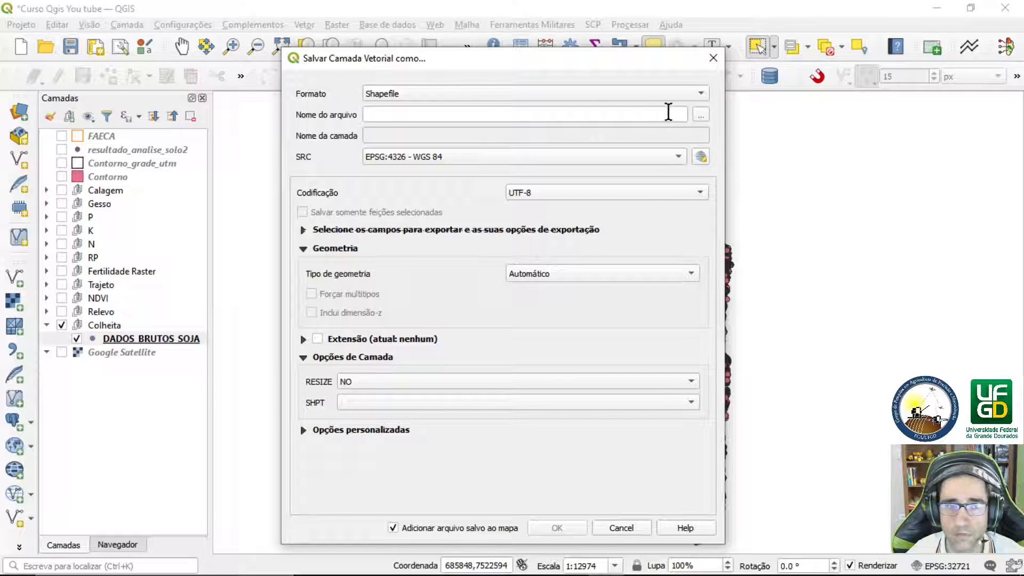
# Export the shapefile as DADOS_BRUTOS_SOJA into the Colheita 2017_Cascata folder, in EPSG:4326 - WGS 84, and add it to the map.
pyautogui.click(699, 115)
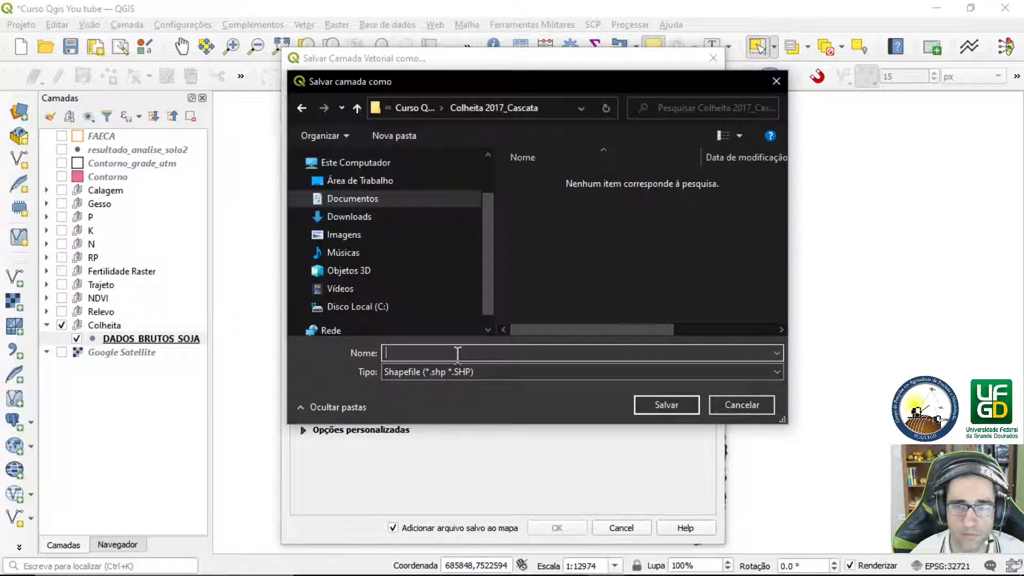
pyautogui.write('Dados')
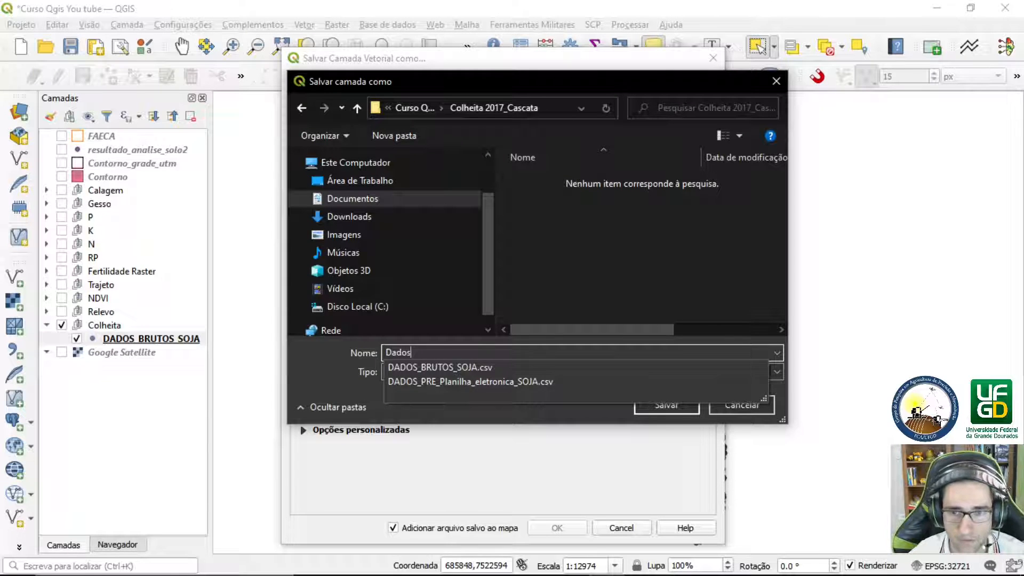
pyautogui.click(412, 367)
pyautogui.click(472, 349)
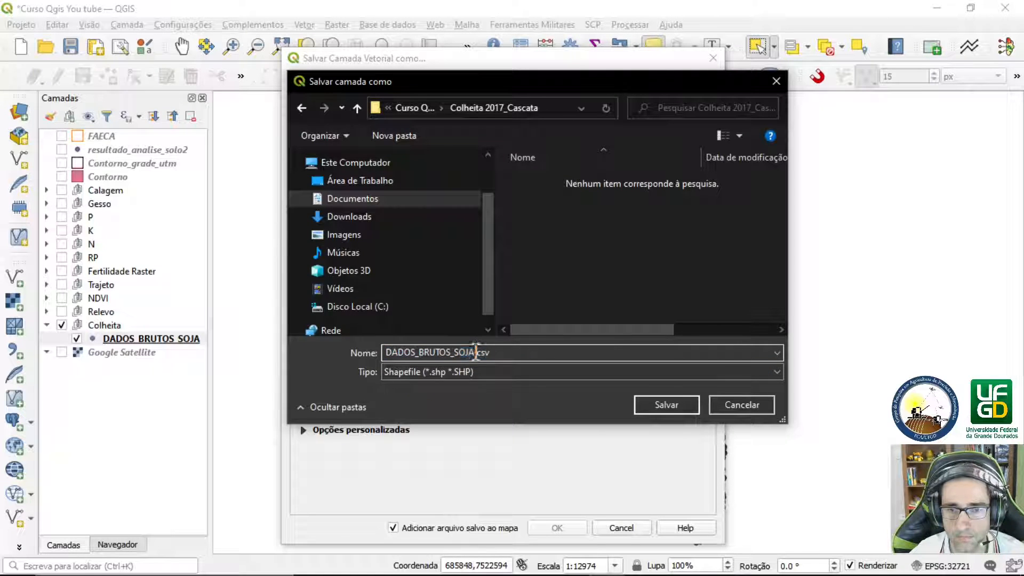
pyautogui.press('BackSpace')
pyautogui.press('BackSpace')
pyautogui.press('BackSpace')
pyautogui.press('BackSpace')
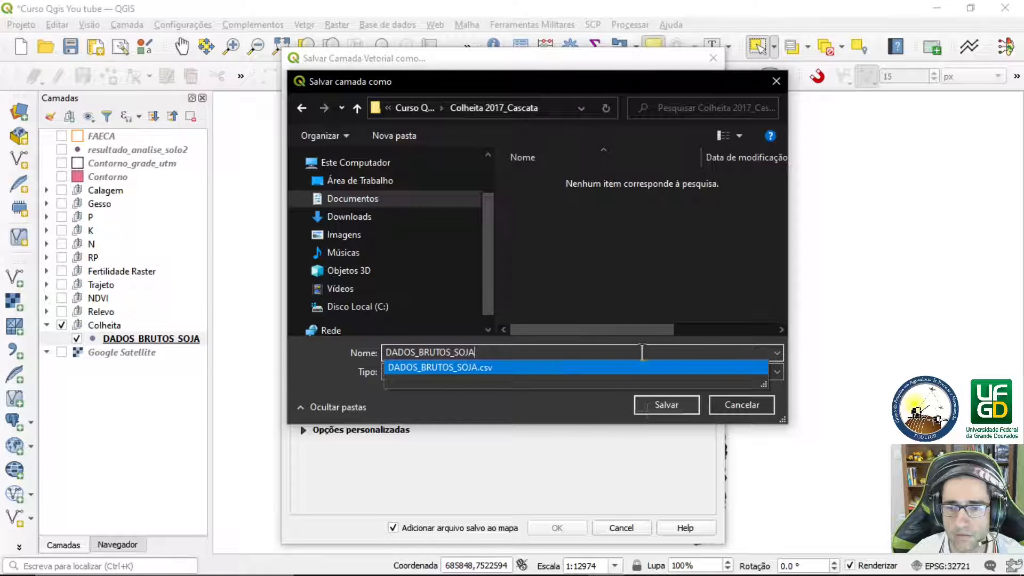
pyautogui.click(296, 359)
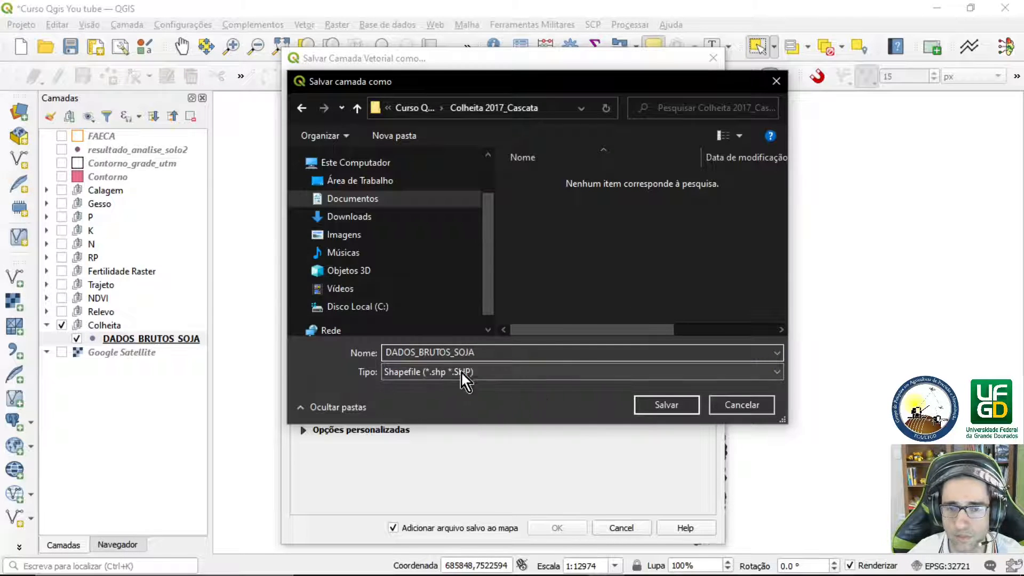
pyautogui.click(659, 408)
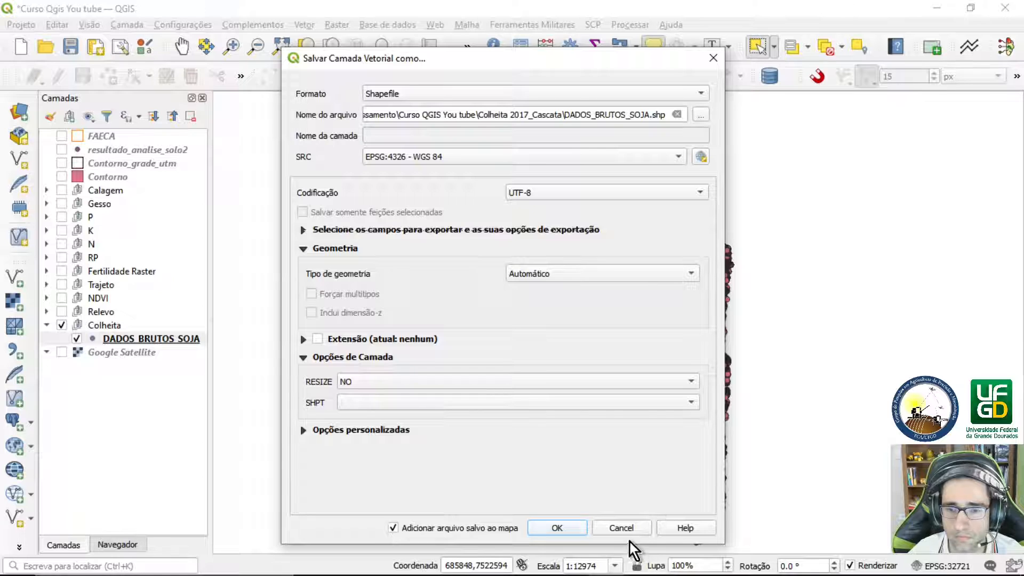
pyautogui.click(558, 530)
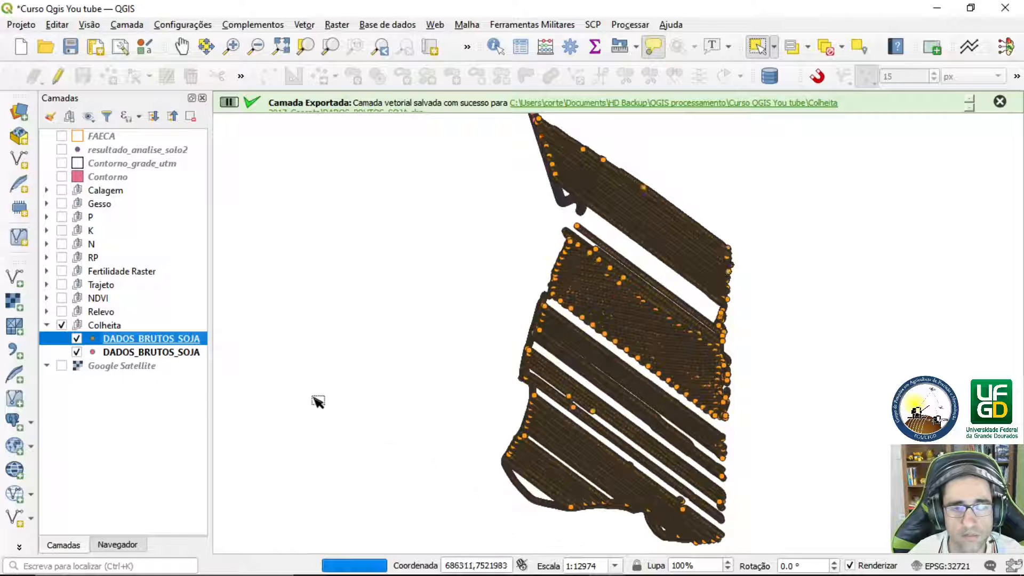
# Remove the original CSV-based DADOS_BRUTOS_SOJA layer from the Colheita group, keeping the exported shapefile.
pyautogui.rightClick(126, 353)
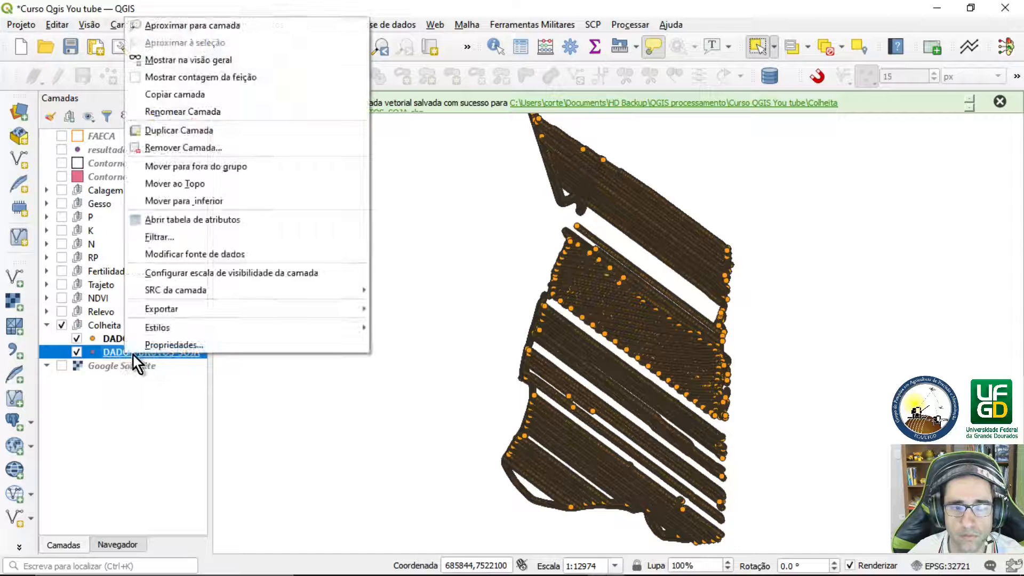
pyautogui.click(197, 148)
pyautogui.click(496, 315)
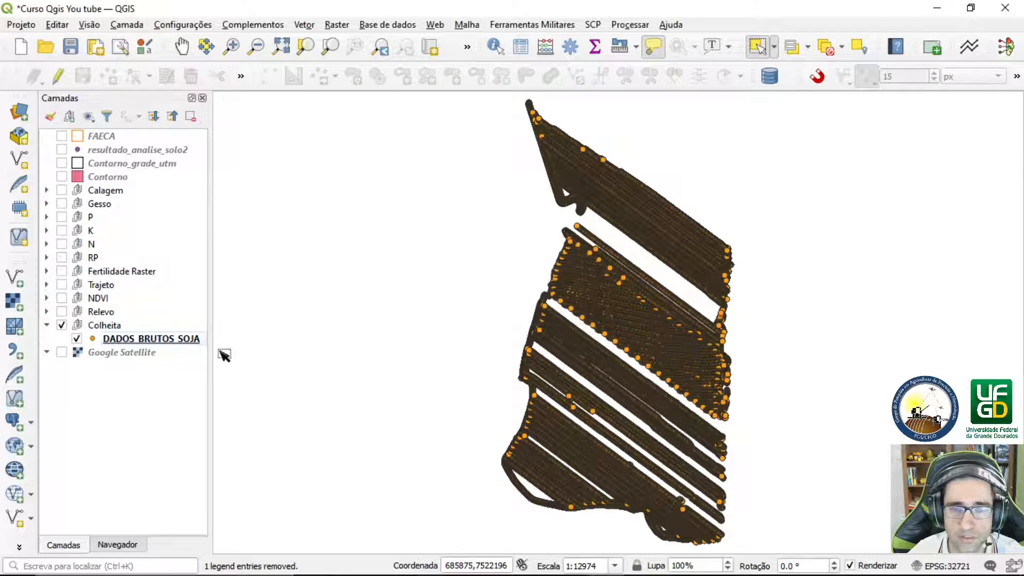
# Set the project's coordinate reference system from the DADOS_BRUTOS_SOJA layer, EPSG:4326 - WGS 84.
pyautogui.click(156, 336)
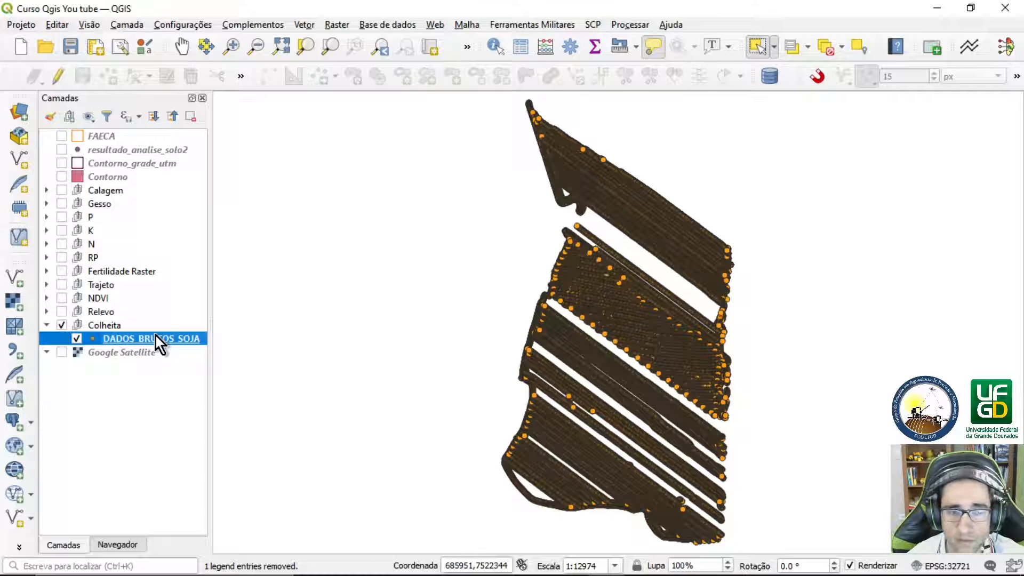
pyautogui.rightClick(156, 336)
pyautogui.moveTo(212, 278)
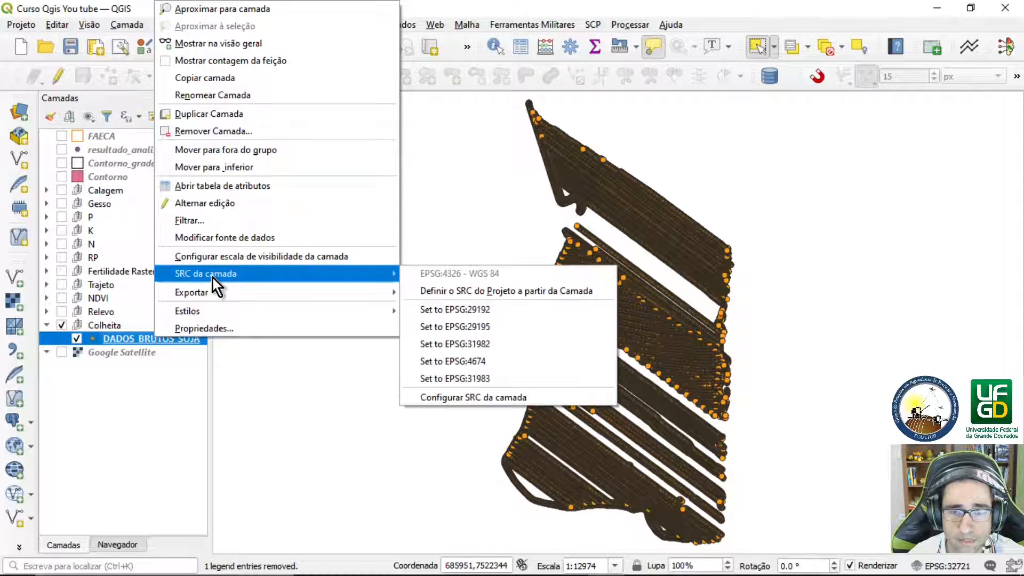
pyautogui.click(504, 293)
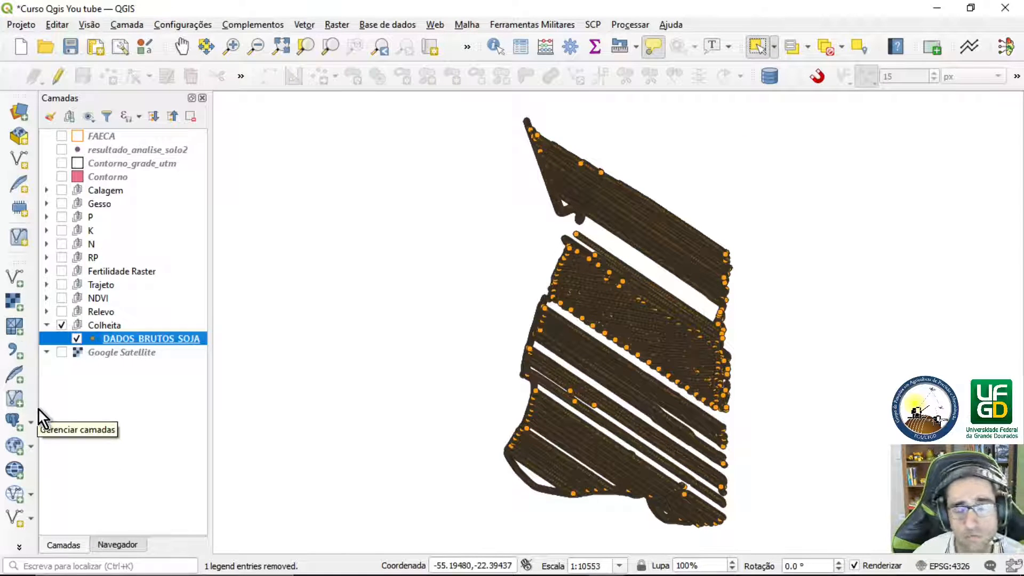
# Start exporting the DADOS_BRUTOS_SOJA layer as a shapefile named DADOS_BRUTOS_SOJA_UTM in the Colheita 2017_Cascata folder.
pyautogui.rightClick(126, 337)
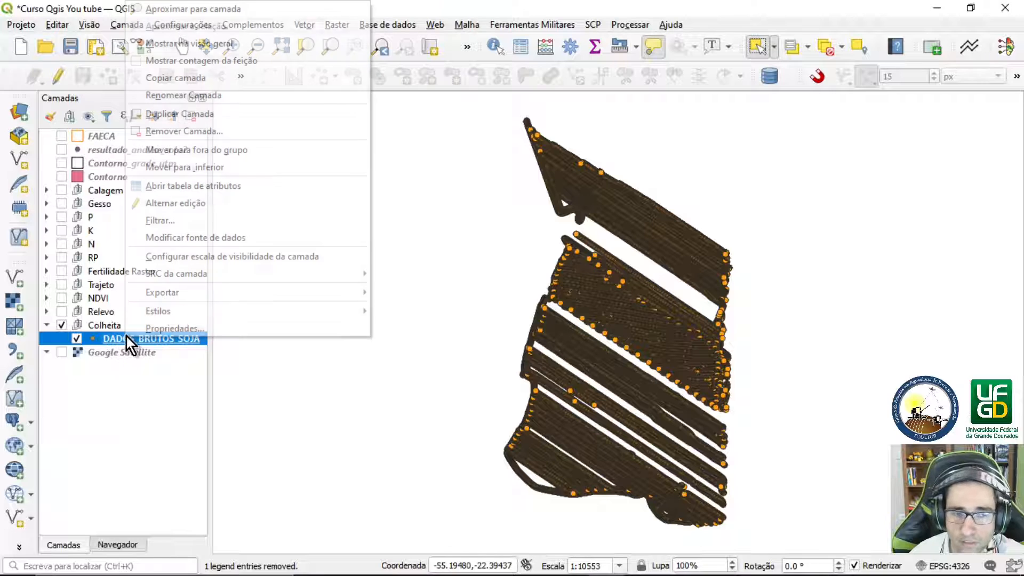
pyautogui.click(424, 293)
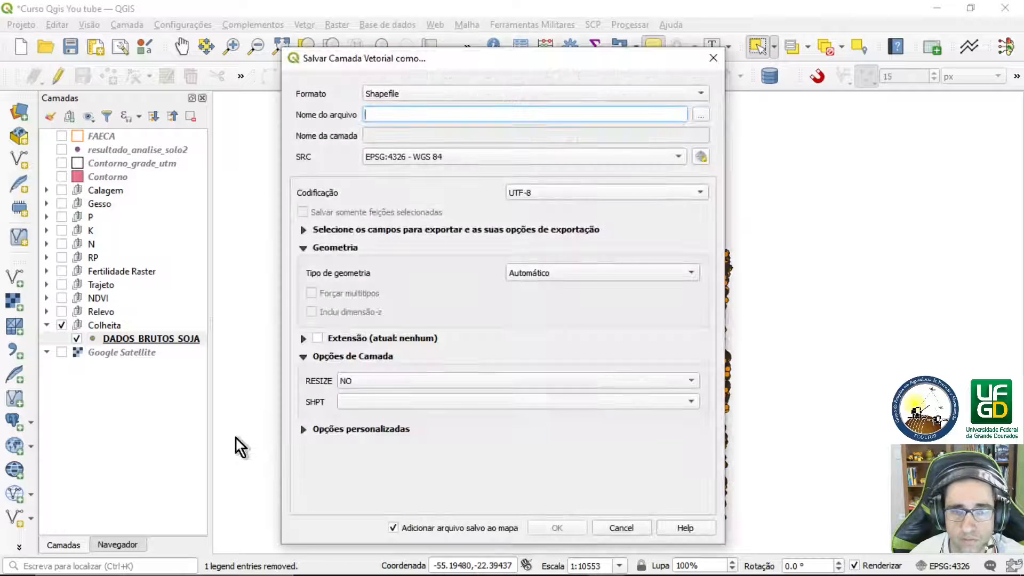
pyautogui.click(697, 119)
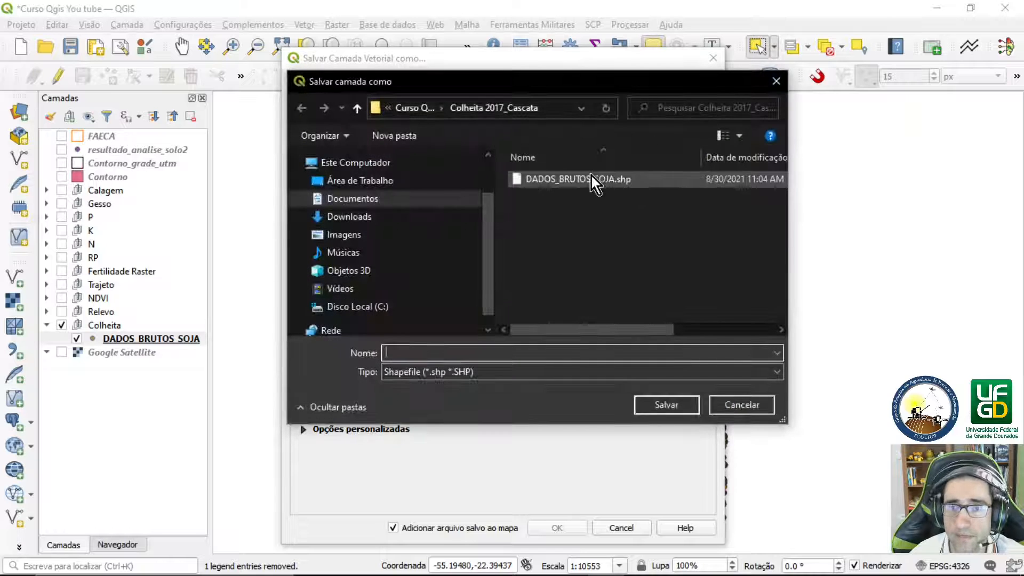
pyautogui.click(586, 178)
pyautogui.click(475, 352)
pyautogui.click(475, 352)
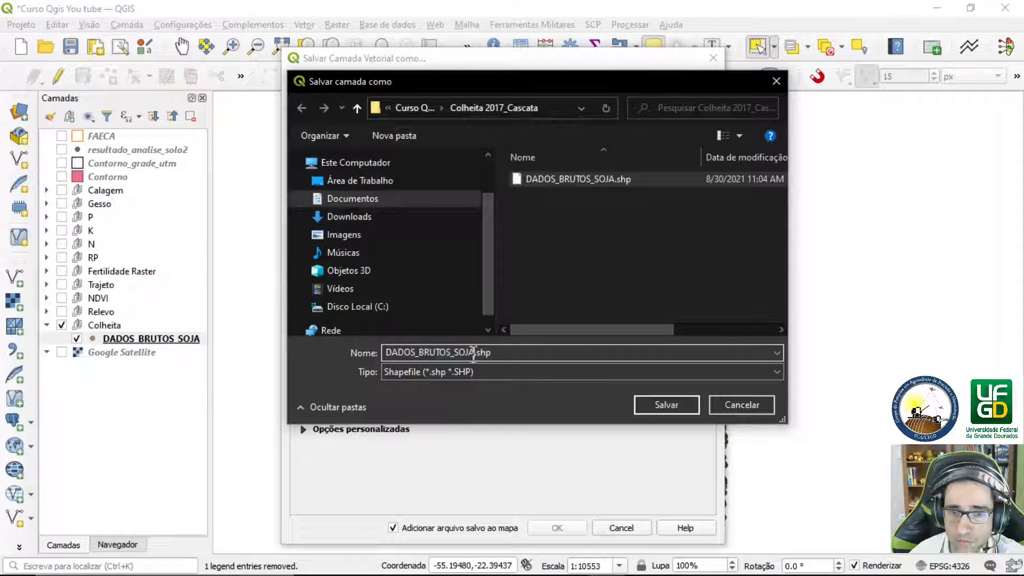
pyautogui.write('_UTM')
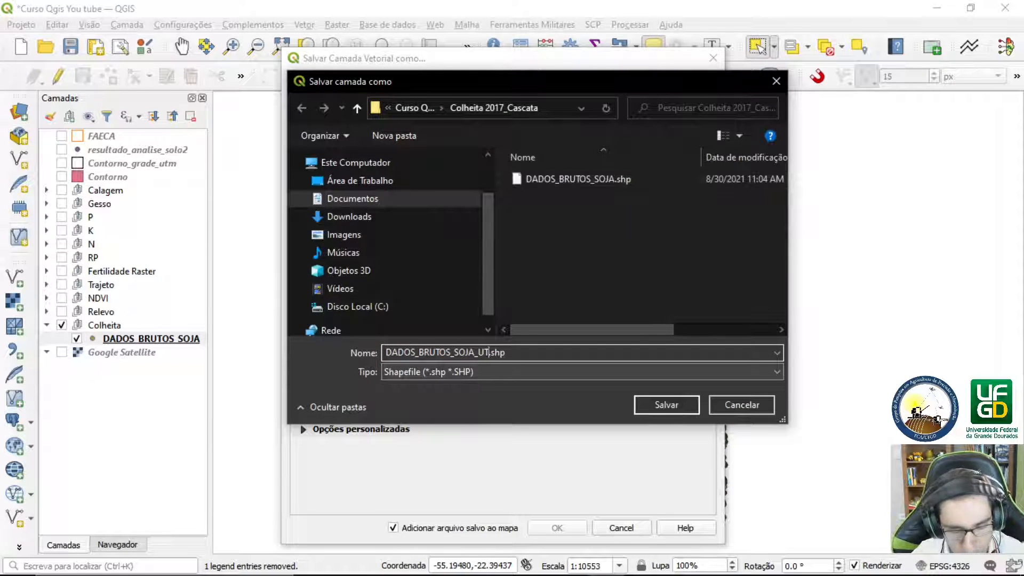
pyautogui.click(537, 354)
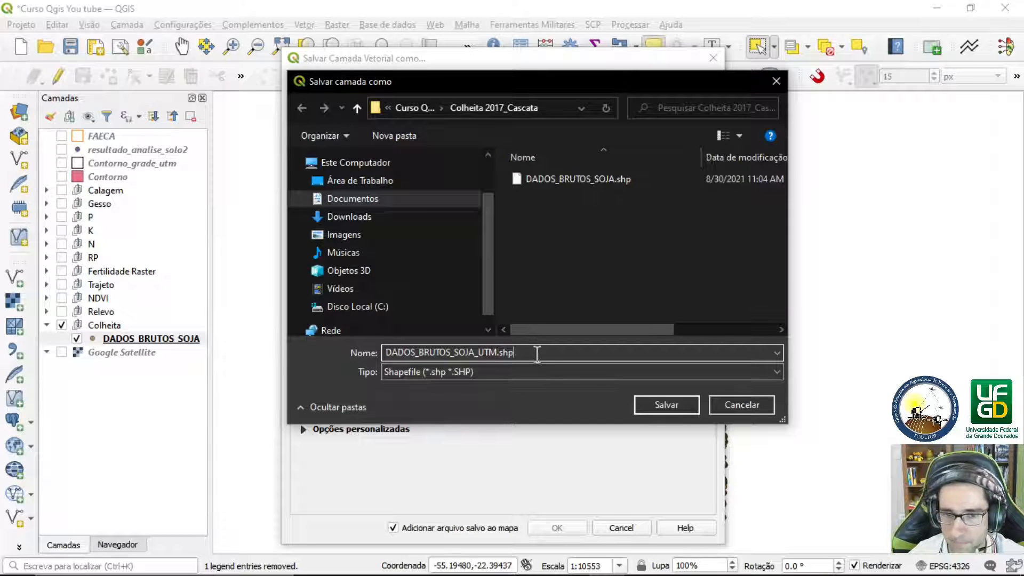
pyautogui.press('BackSpace')
pyautogui.press('BackSpace')
pyautogui.press('BackSpace')
pyautogui.press('BackSpace')
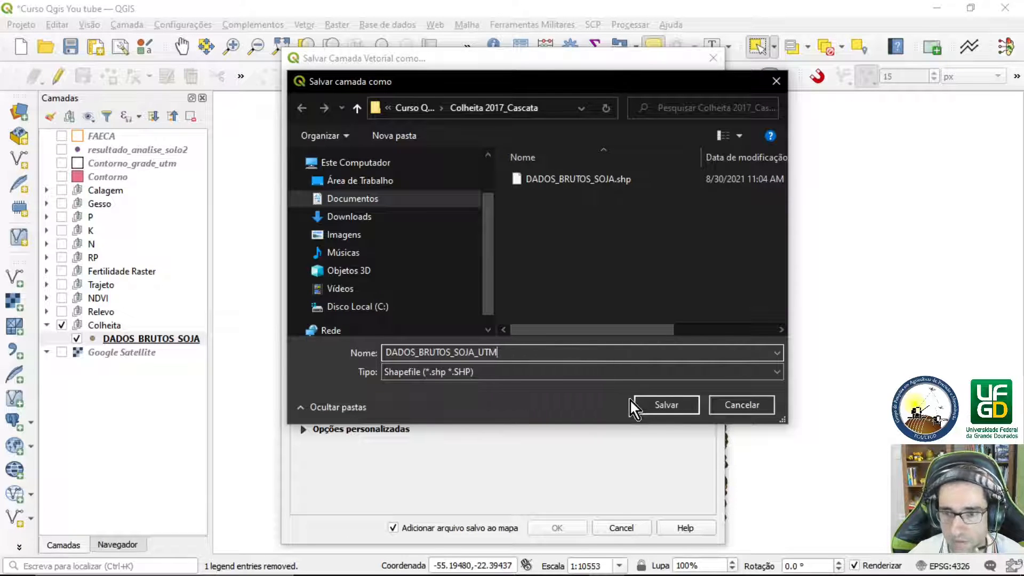
pyautogui.click(646, 409)
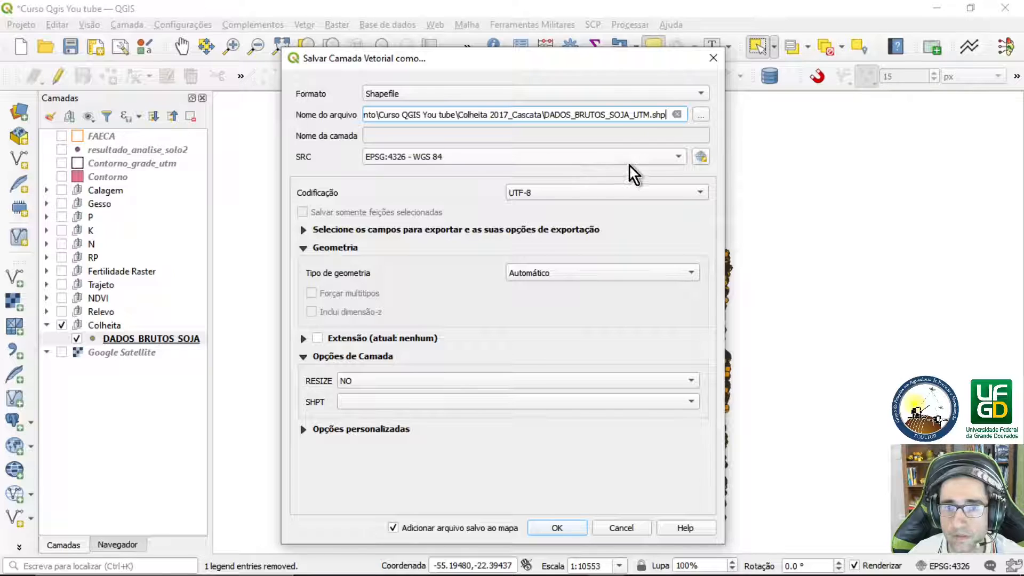
# Set the export's coordinate reference system to EPSG:32721 - WGS 84 / UTM zone 21S and save the shapefile, adding it to the map.
pyautogui.click(635, 159)
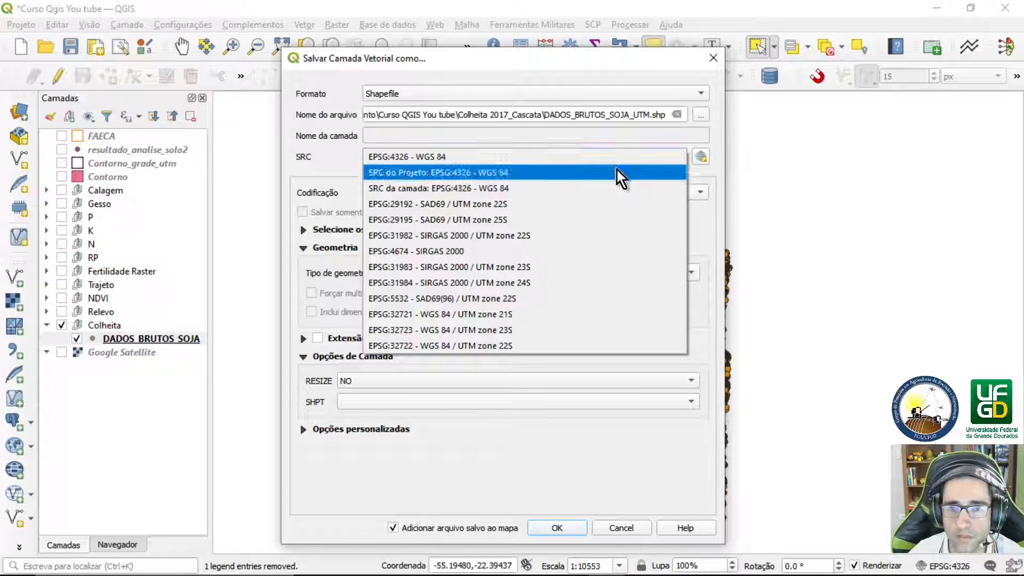
pyautogui.click(472, 315)
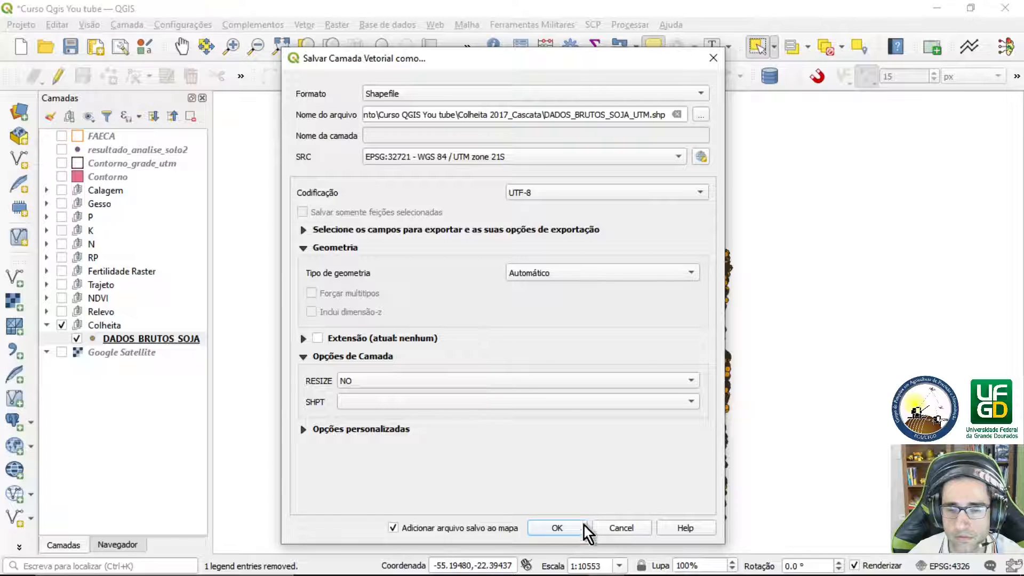
pyautogui.click(556, 527)
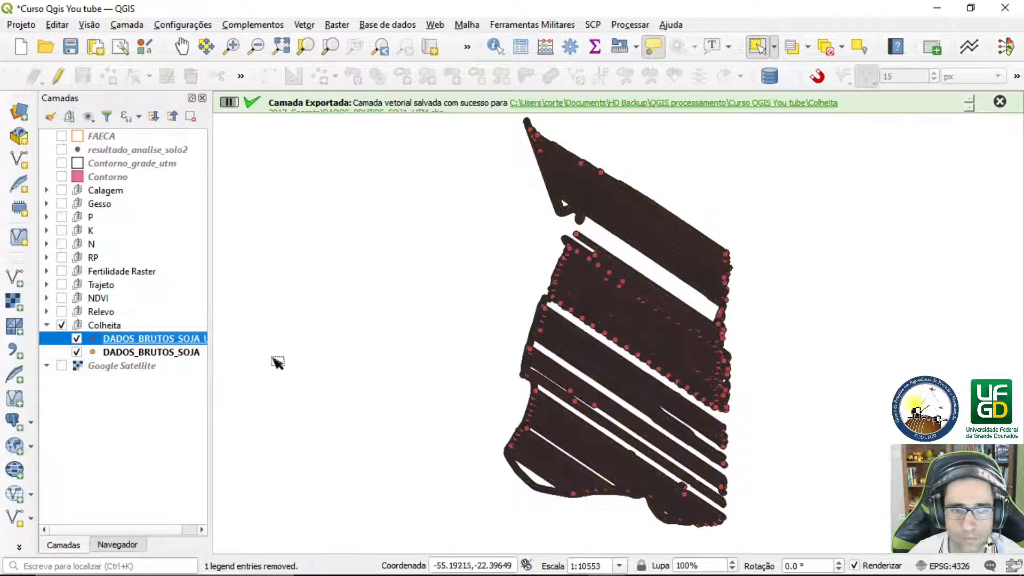
# Remove the EPSG:4326 DADOS_BRUTOS_SOJA layer from the Colheita group, keeping the UTM version.
pyautogui.rightClick(146, 352)
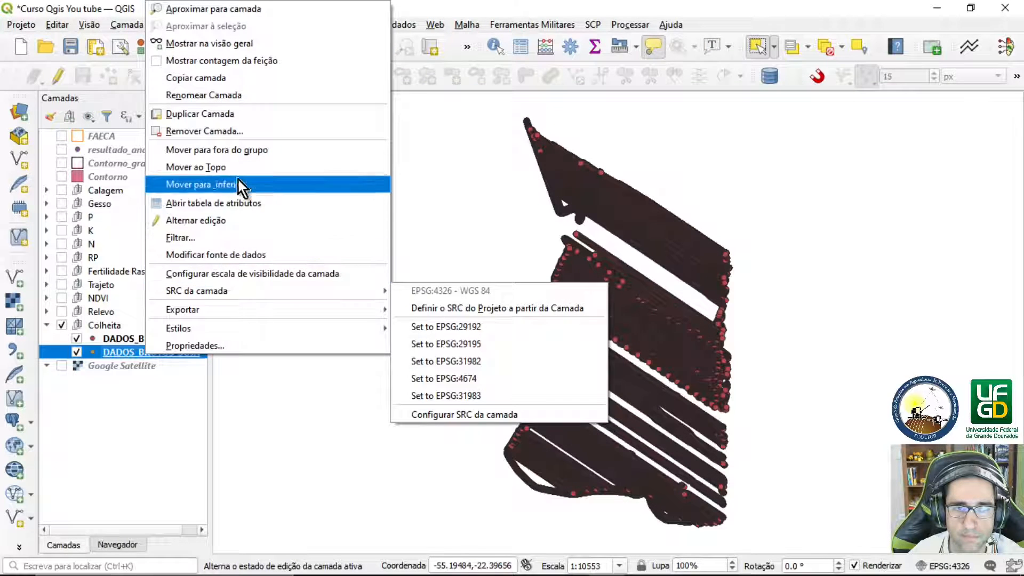
pyautogui.click(236, 128)
pyautogui.click(487, 311)
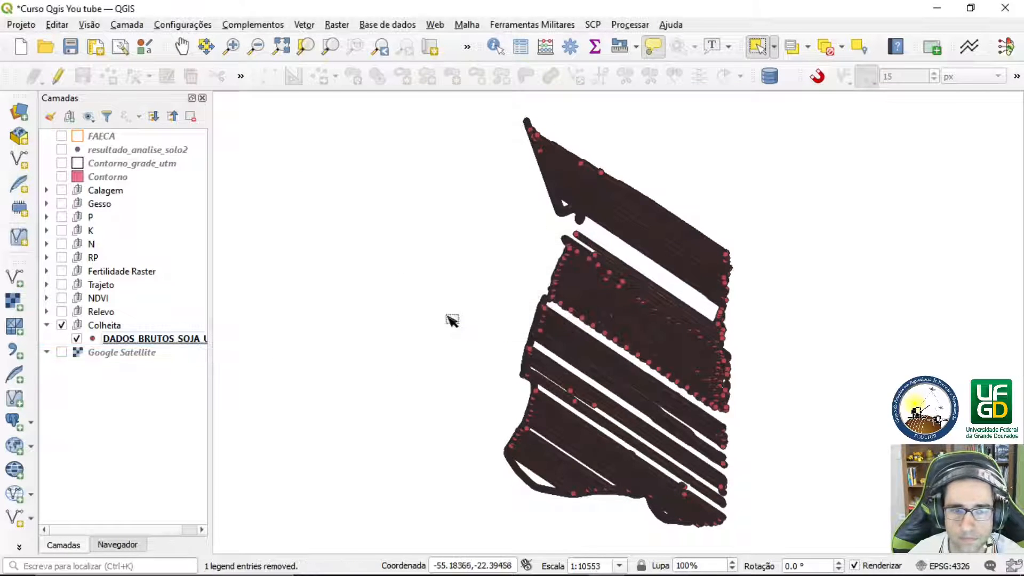
# Set the project's coordinate reference system from the DADOS_BRUTOS_SOJA_UTM layer, EPSG:32721, and show the Google Satellite base layer.
pyautogui.rightClick(163, 337)
pyautogui.moveTo(290, 273)
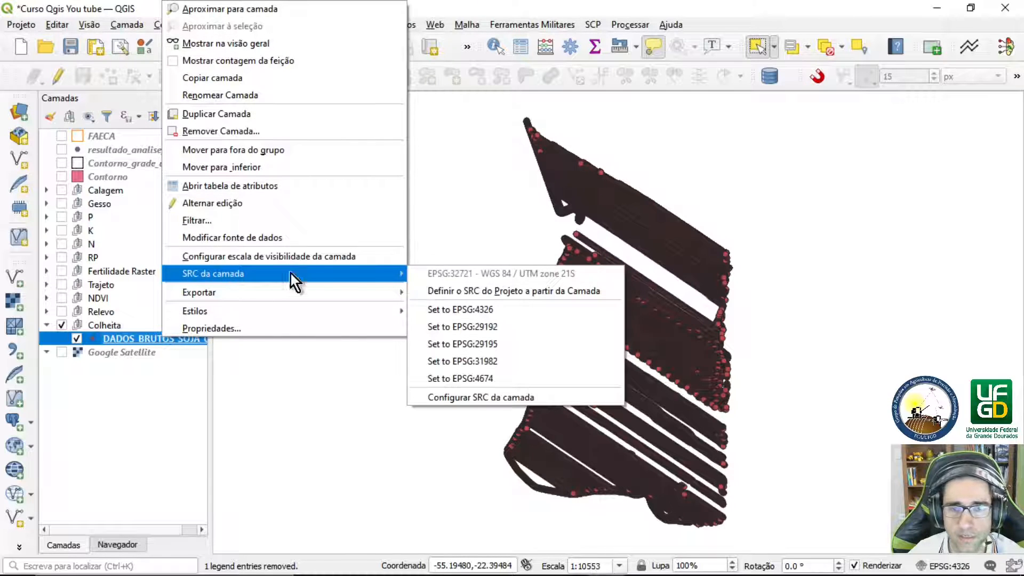
pyautogui.click(495, 290)
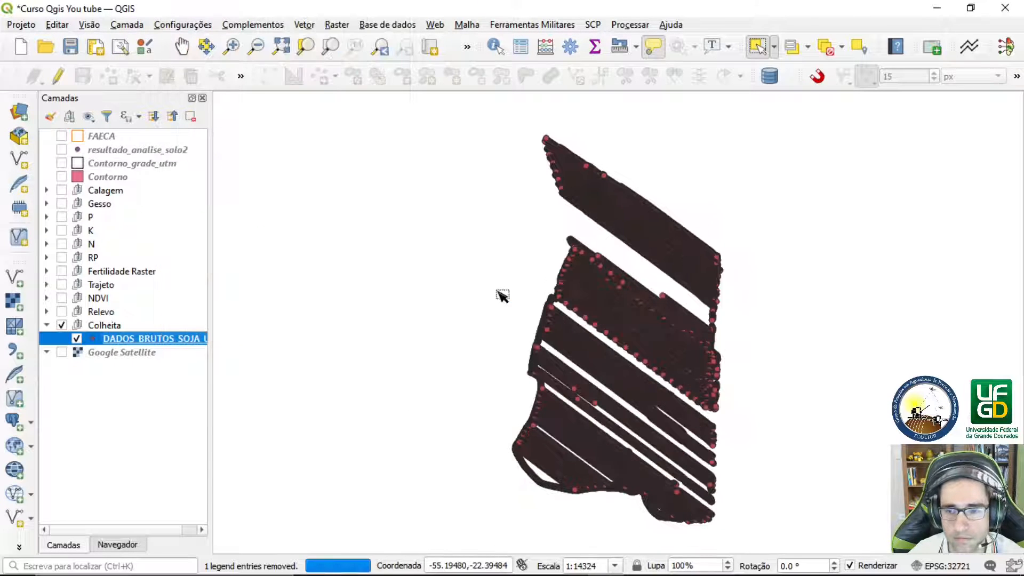
pyautogui.click(62, 353)
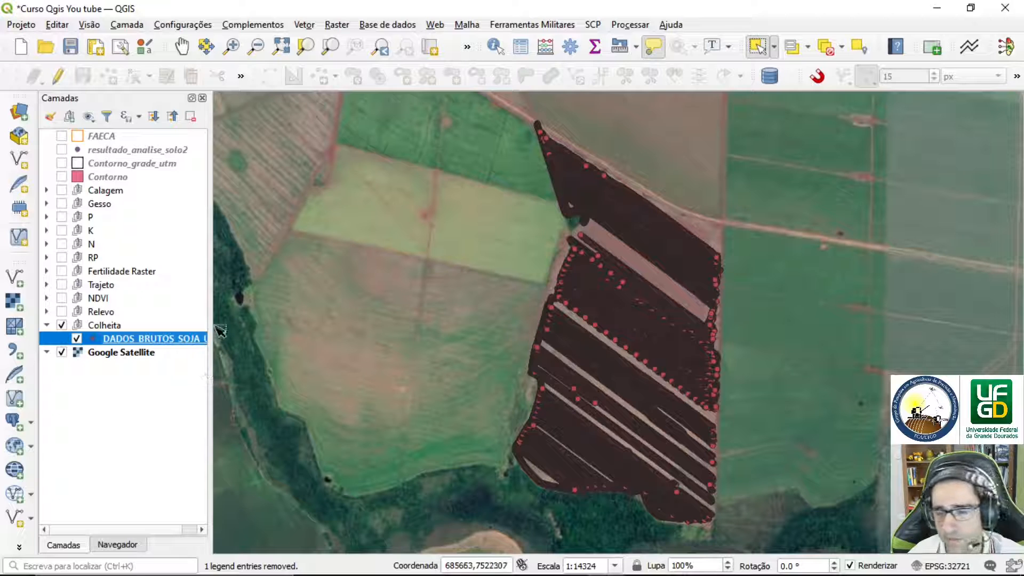
# Switch the DADOS_BRUTOS_SOJA_UTM layer's symbology to Graduado, using the Rendimen_2 field as the value.
pyautogui.doubleClick(146, 341)
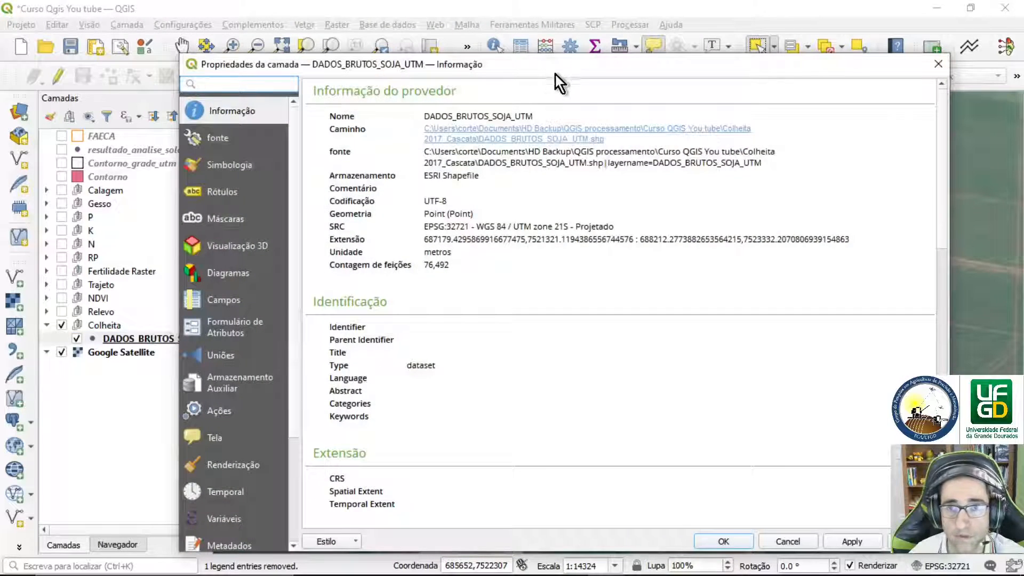
pyautogui.moveTo(555, 66); pyautogui.dragTo(541, 30)
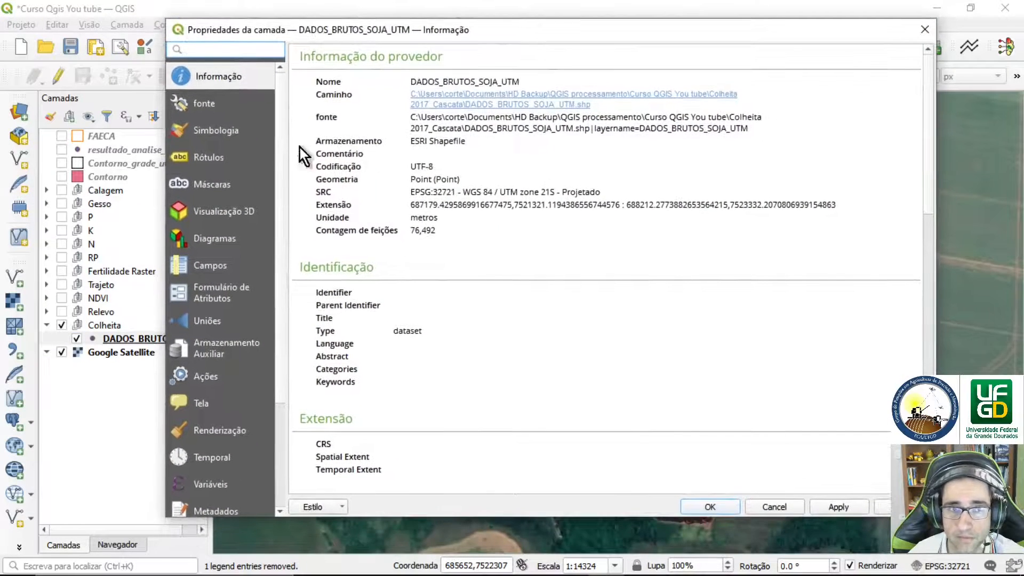
pyautogui.click(222, 133)
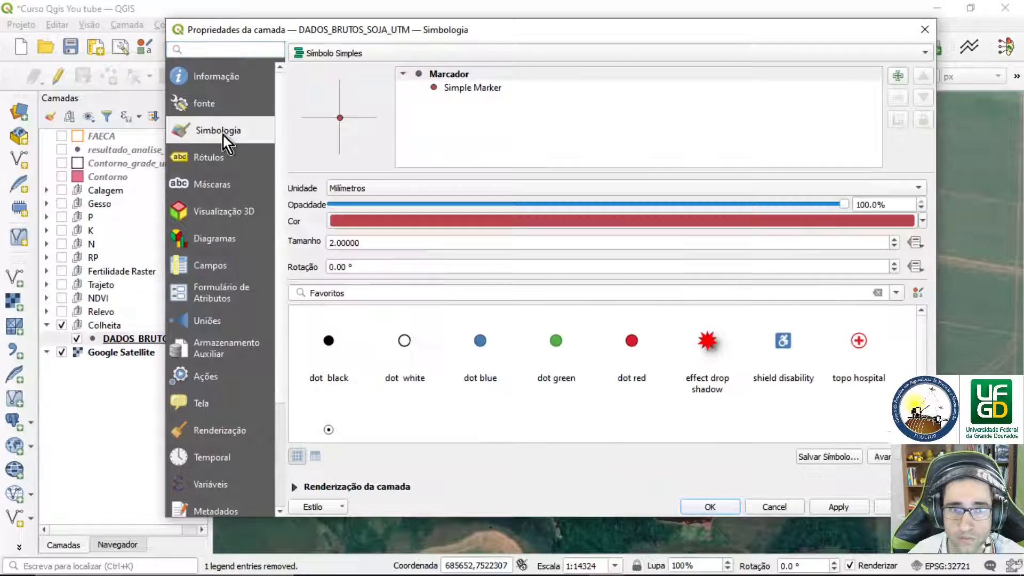
pyautogui.click(581, 54)
pyautogui.click(431, 87)
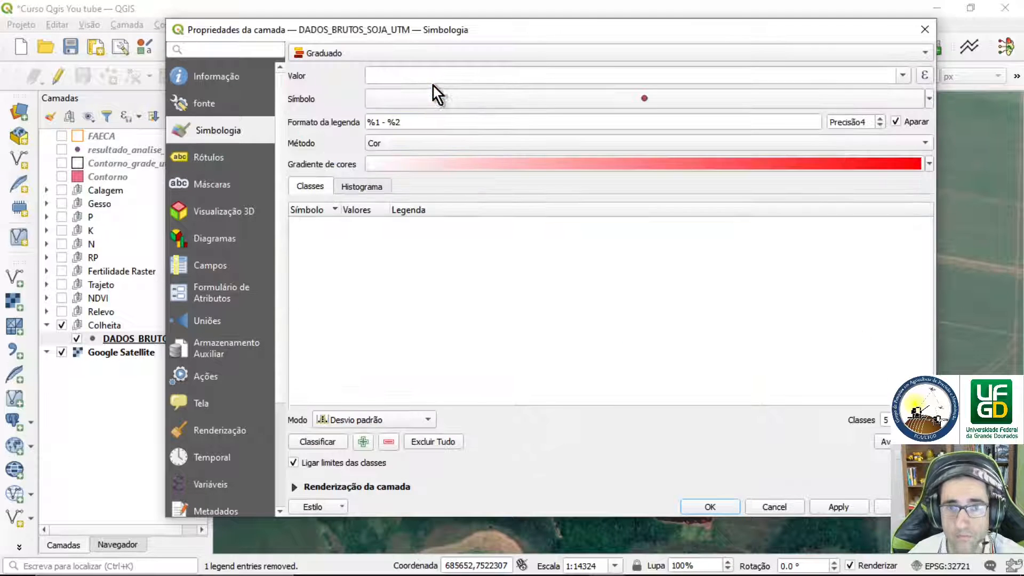
pyautogui.click(903, 76)
pyautogui.scroll(-3, 506, 196)
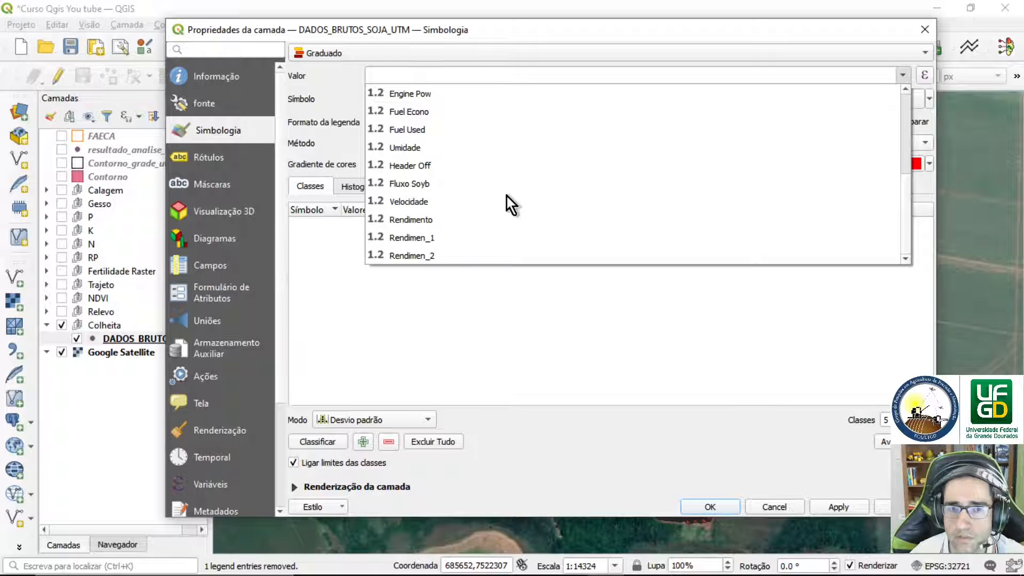
pyautogui.click(424, 257)
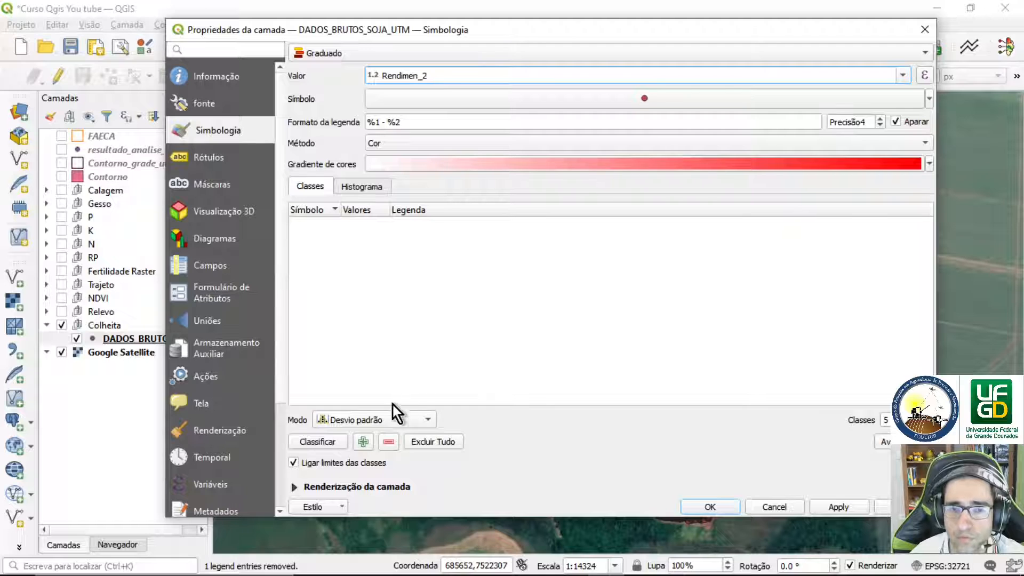
# Classify the Rendimen_2 values using the Quebra Natural (Jenks) mode.
pyautogui.click(325, 446)
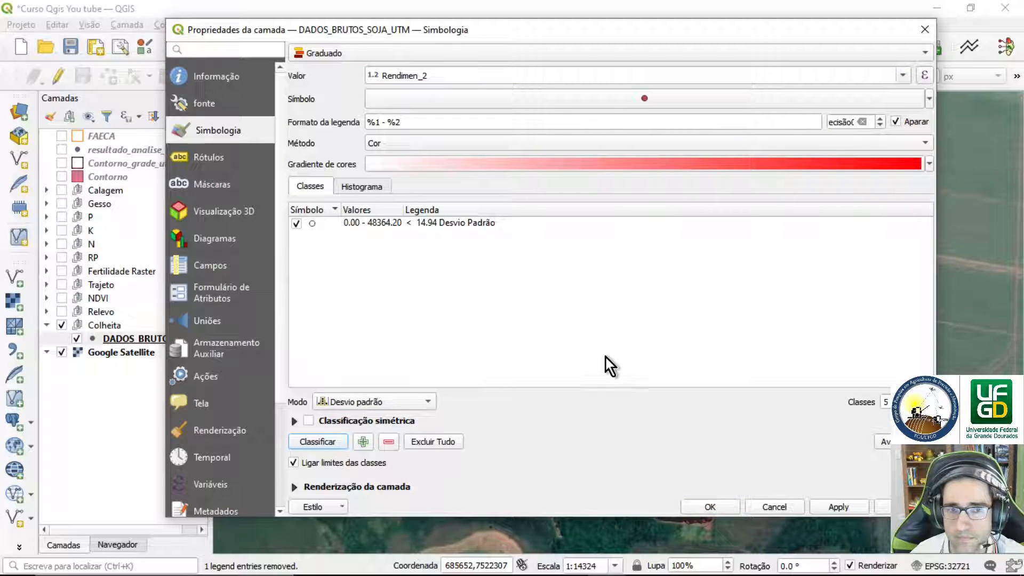
pyautogui.click(368, 404)
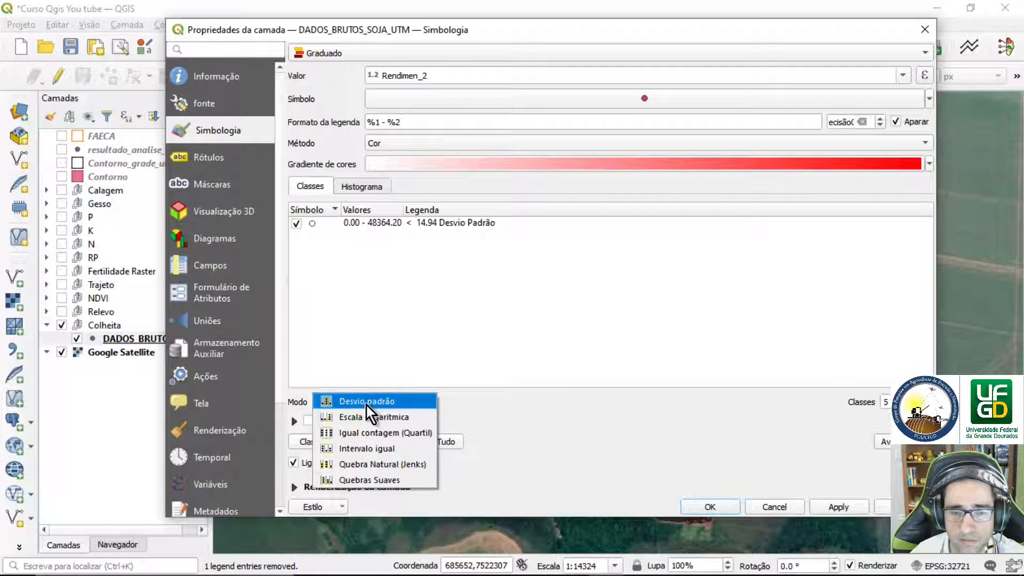
pyautogui.click(384, 466)
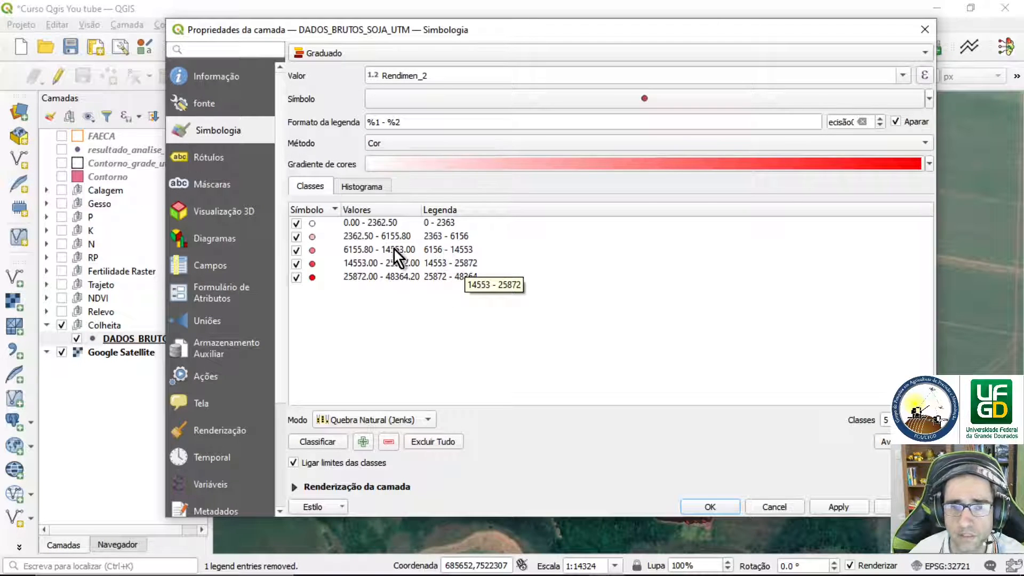
# Set the upper limit of the third yield class to 10000.
pyautogui.doubleClick(367, 251)
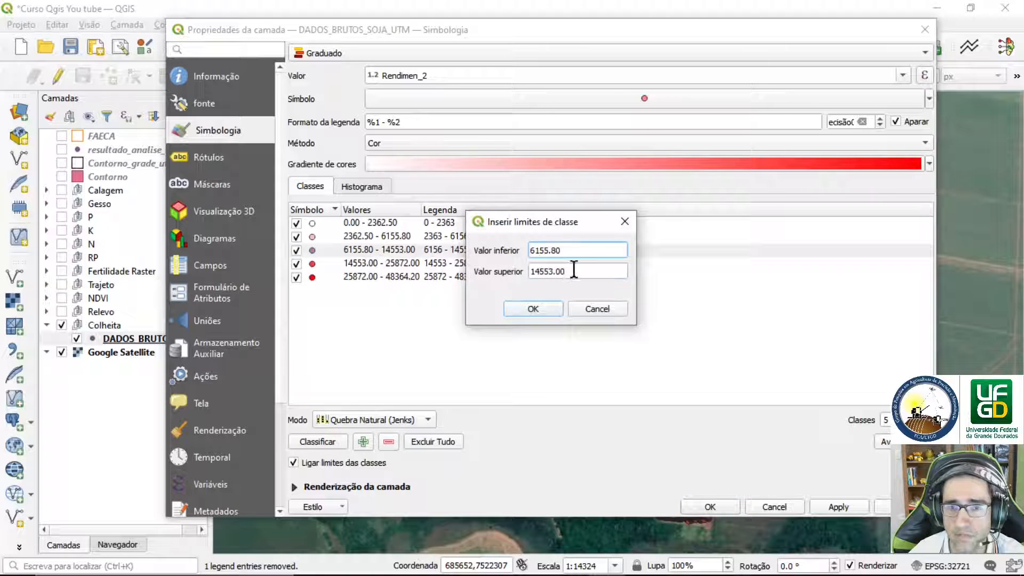
pyautogui.doubleClick(574, 271)
pyautogui.write('1000')
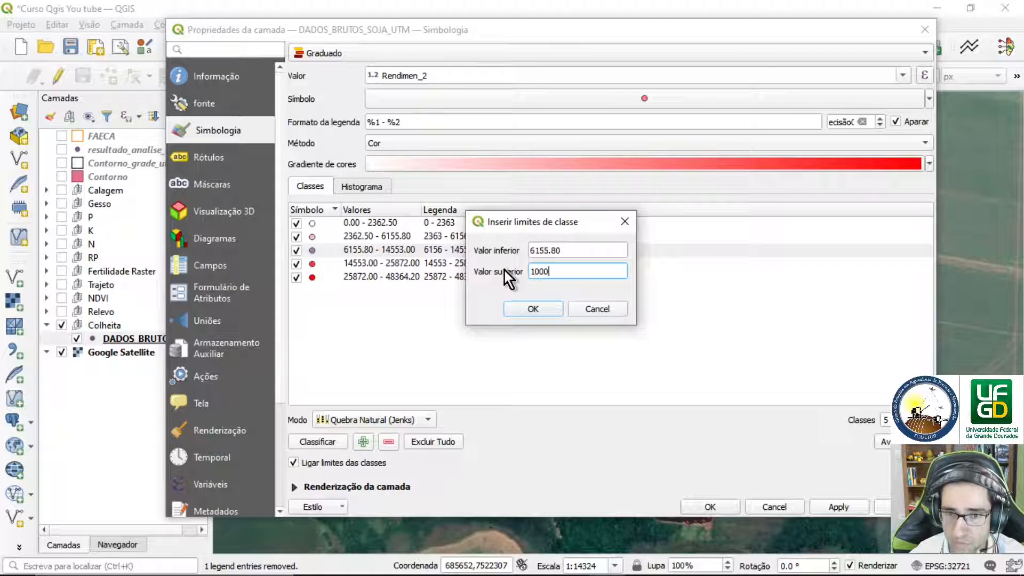
pyautogui.write('0')
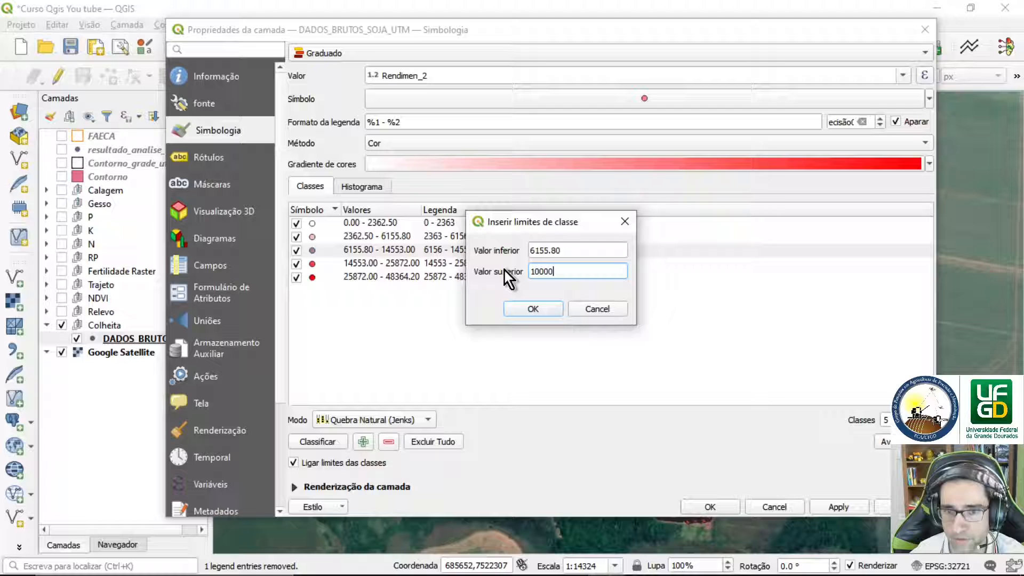
pyautogui.click(533, 308)
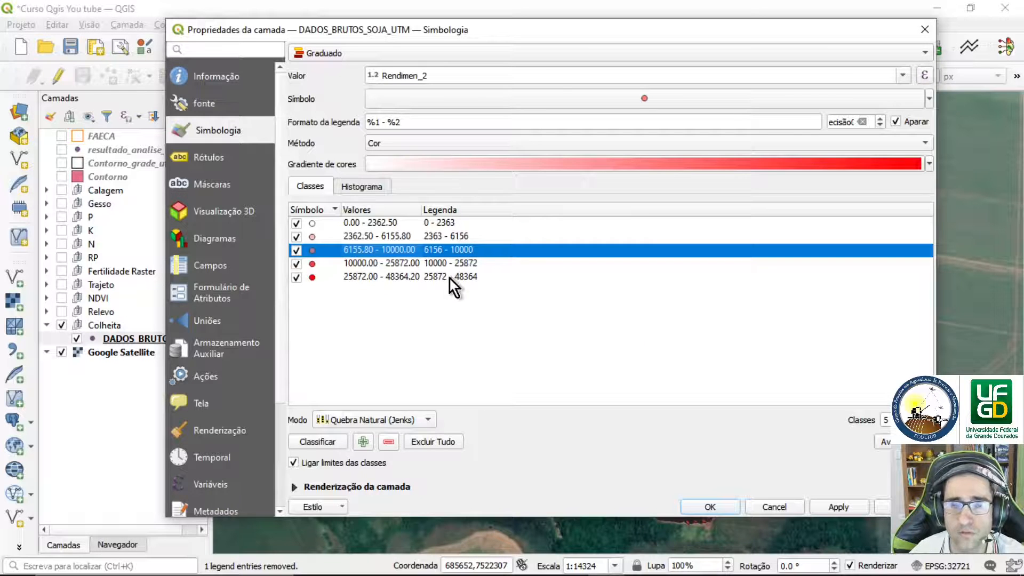
# Set the upper limit of the first yield class, which starts at 0, to 600.
pyautogui.doubleClick(377, 222)
pyautogui.moveTo(571, 269); pyautogui.dragTo(508, 273)
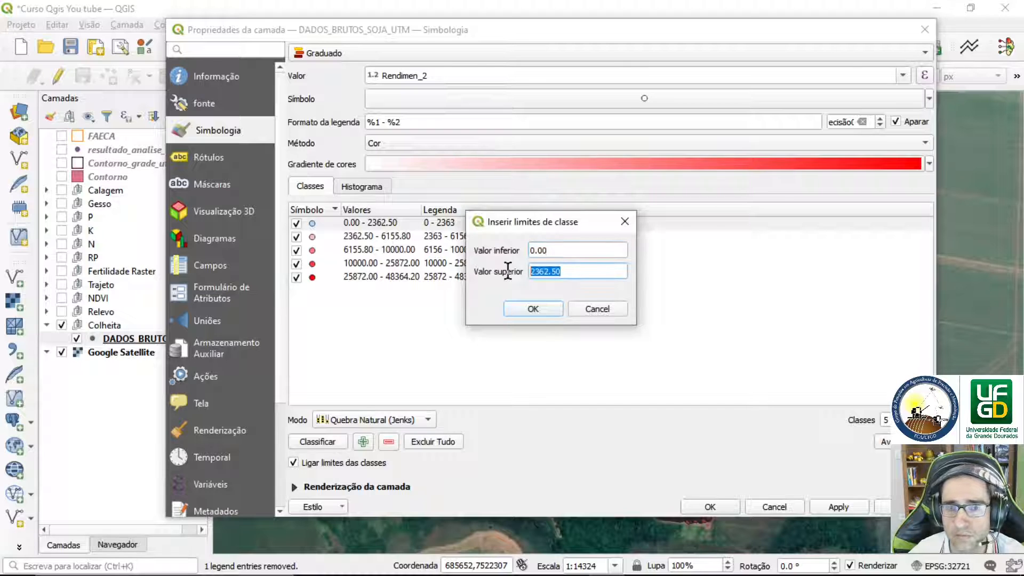
pyautogui.write('600')
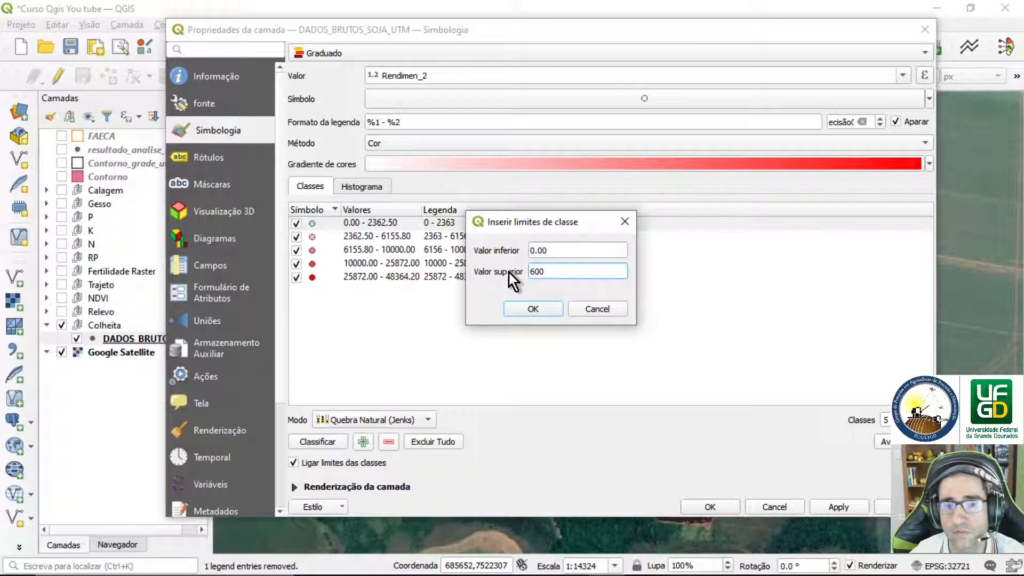
pyautogui.click(530, 309)
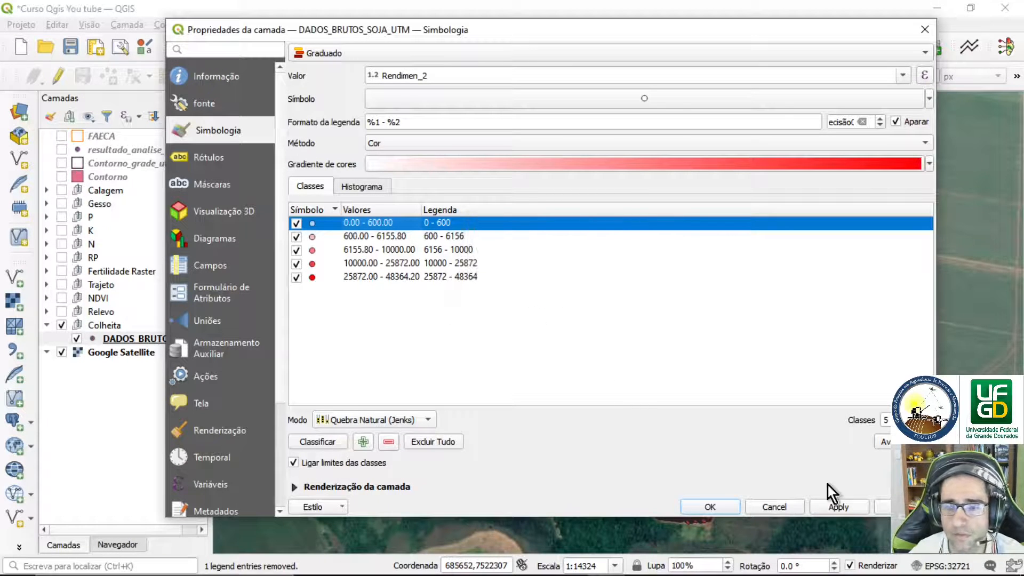
# Apply the edited yield classes to the layer and hide the 600 - 6156 and 6156 - 10000 classes on the map.
pyautogui.click(845, 504)
pyautogui.click(718, 507)
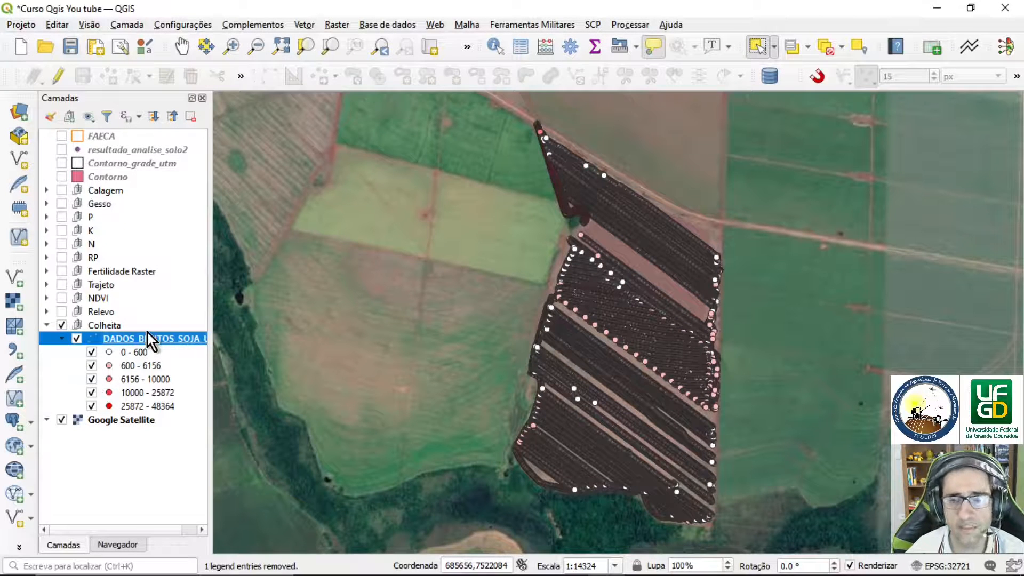
pyautogui.click(91, 365)
pyautogui.click(92, 380)
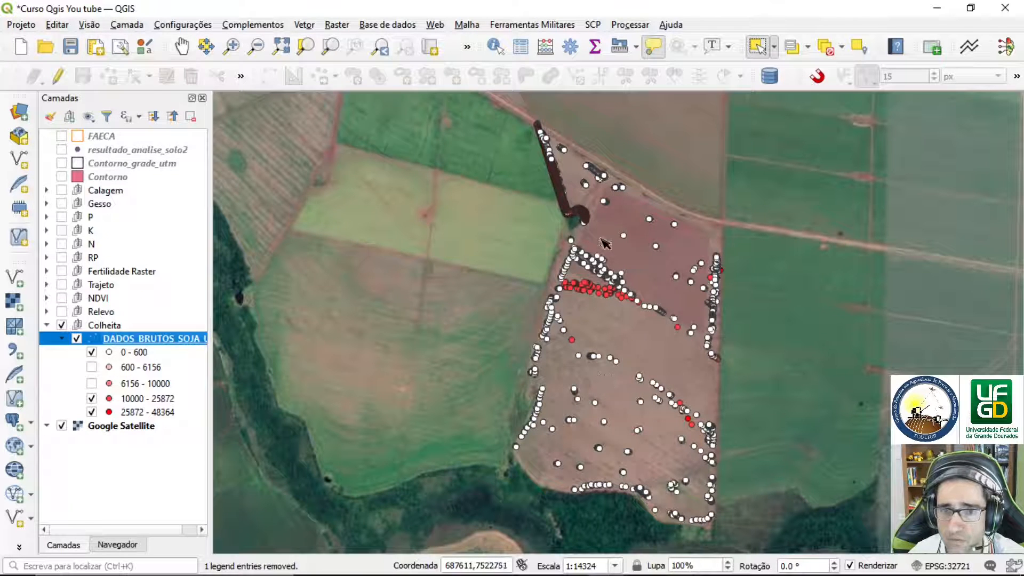
pyautogui.scroll(3, 569, 198)
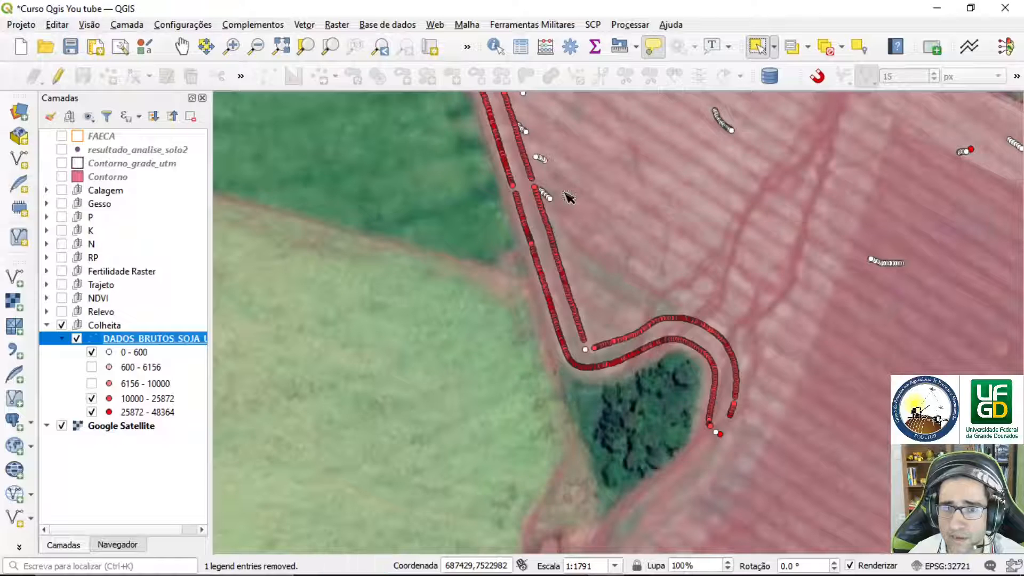
pyautogui.scroll(-3, 569, 197)
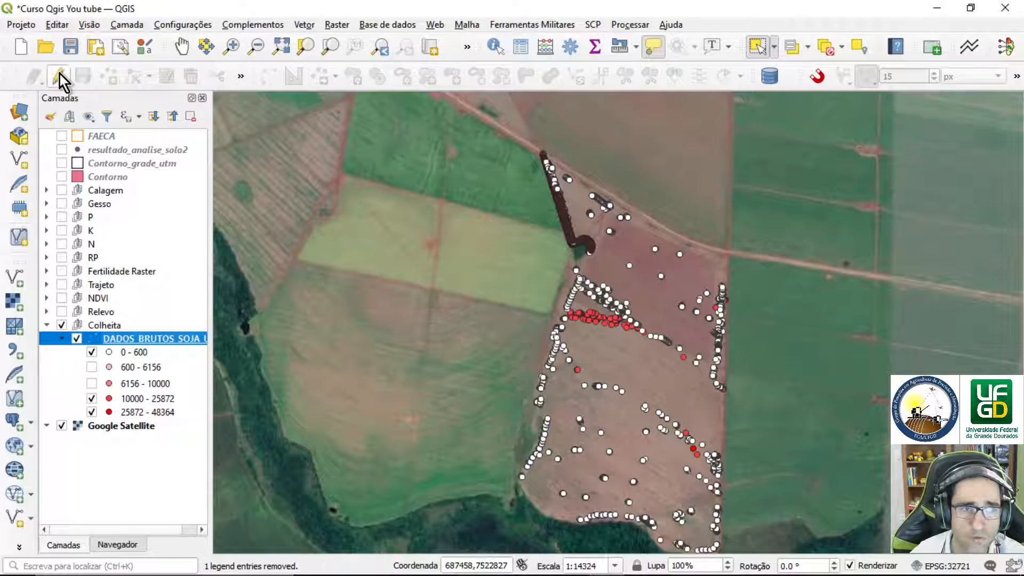
# Turn on editing for the DADOS_BRUTOS_SOJA_UTM layer.
pyautogui.click(59, 74)
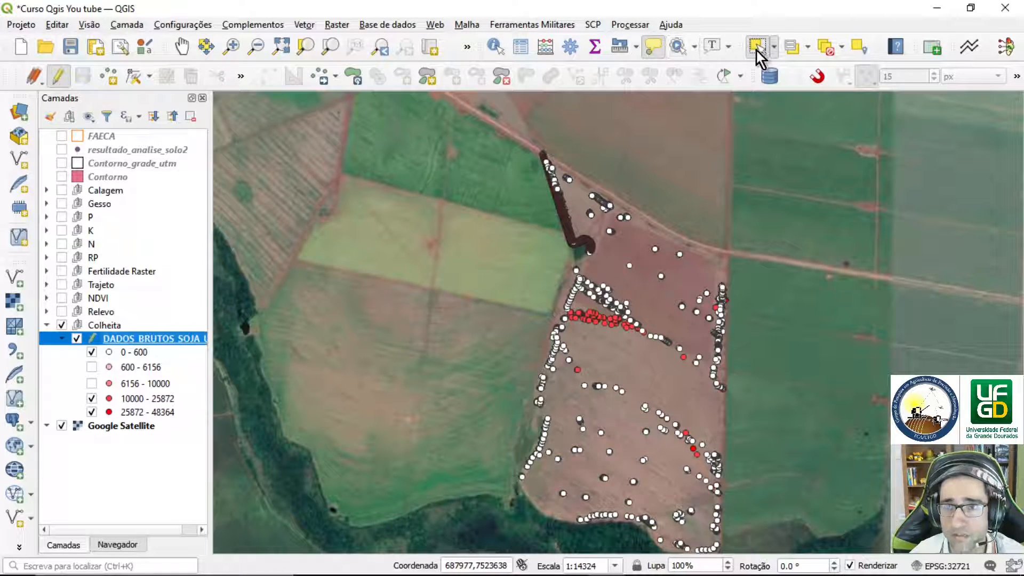
pyautogui.moveTo(427, 178); pyautogui.dragTo(408, 159)
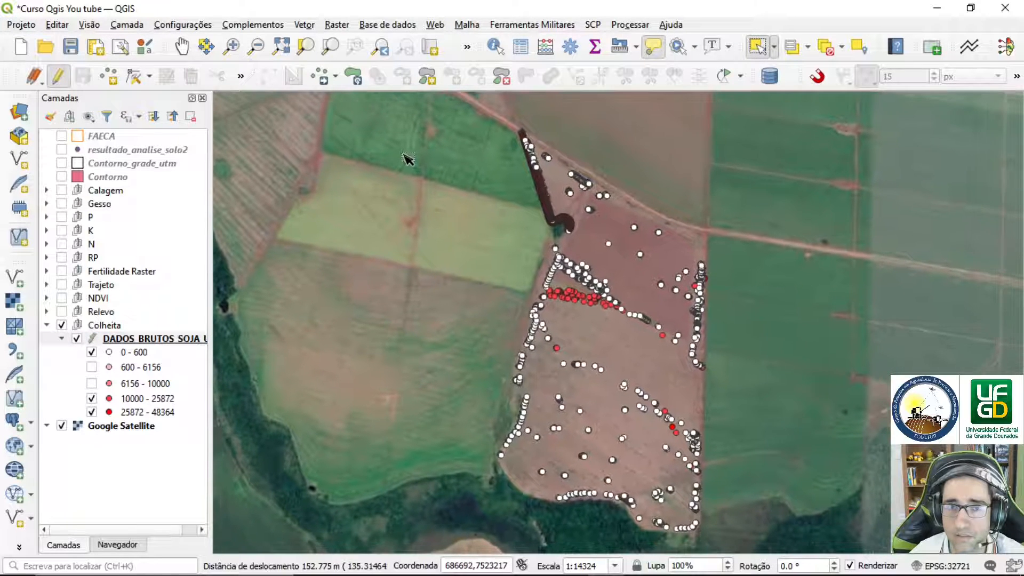
pyautogui.click(181, 46)
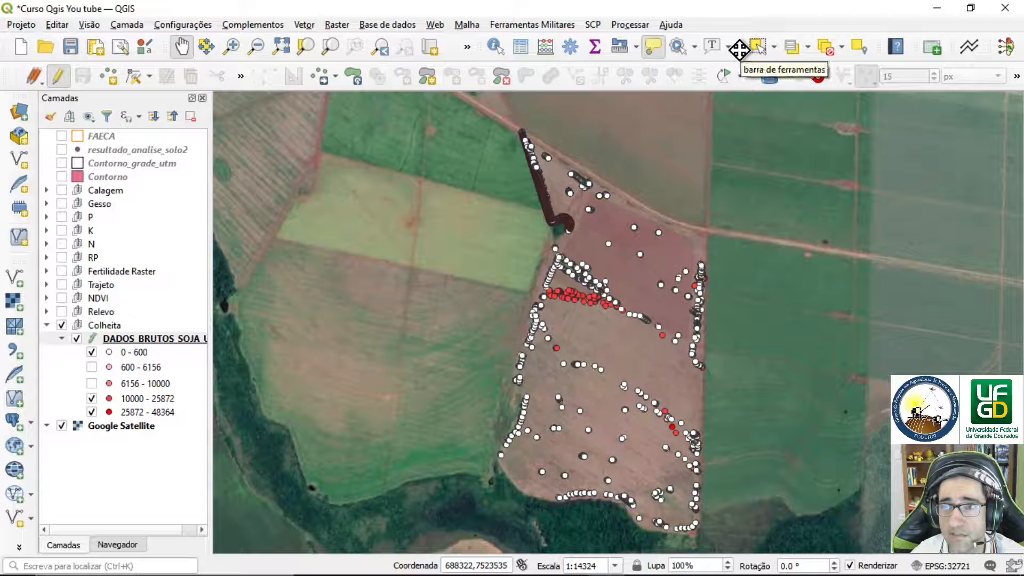
pyautogui.rightClick(737, 24)
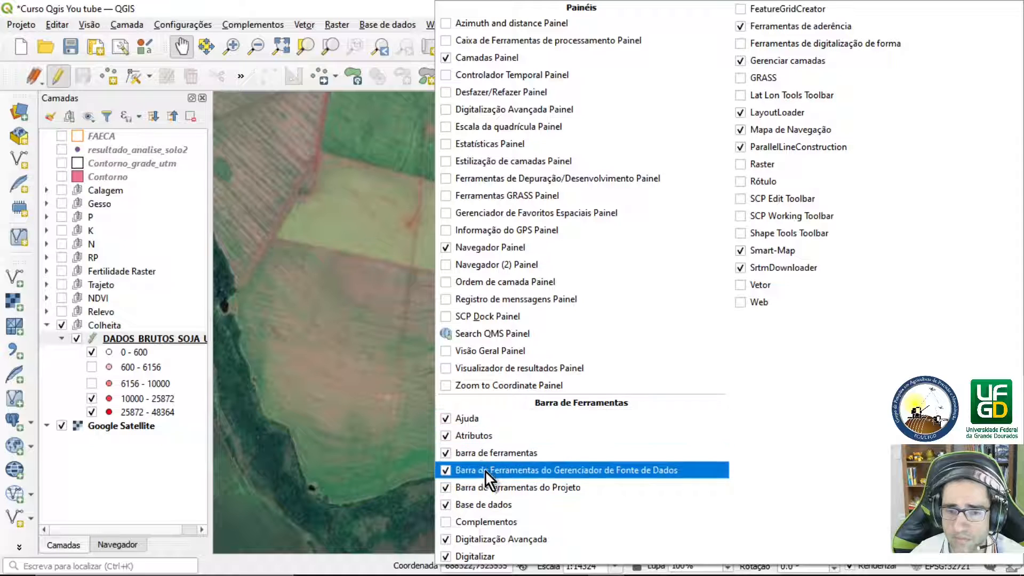
pyautogui.click(194, 201)
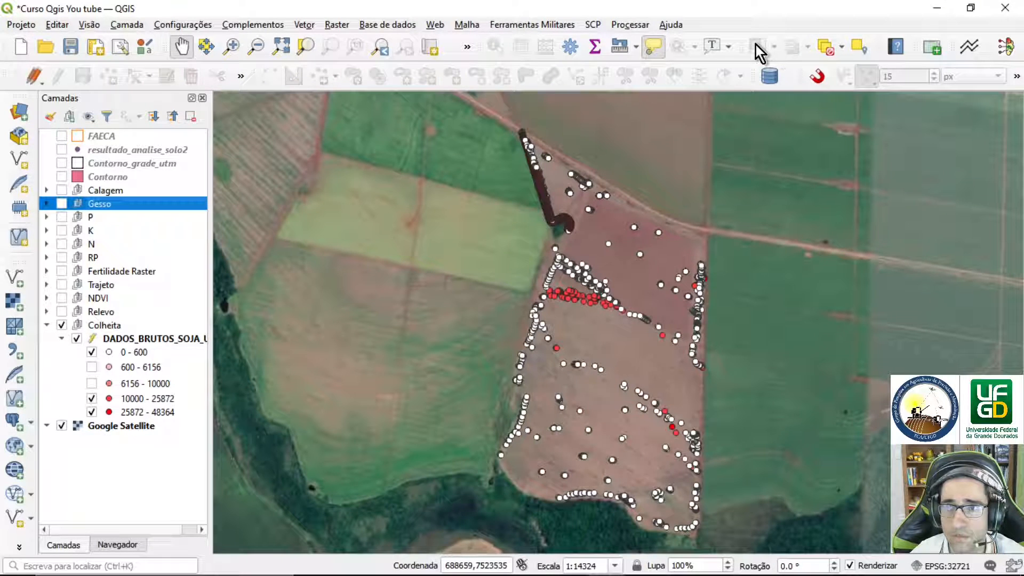
pyautogui.click(128, 338)
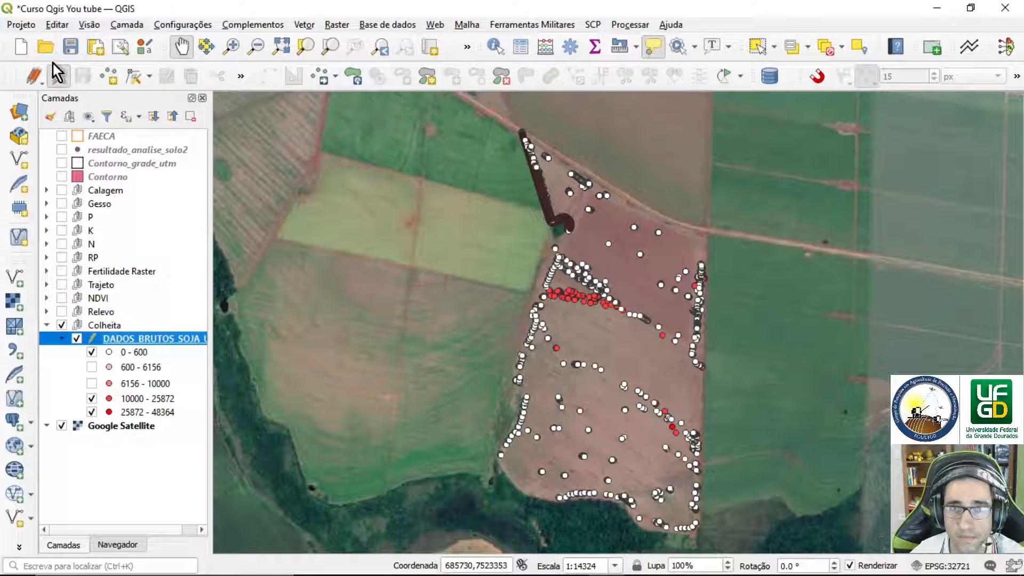
# Select all visible points of the DADOS_BRUTOS_SOJA_UTM layer across the whole field and delete them.
pyautogui.click(759, 49)
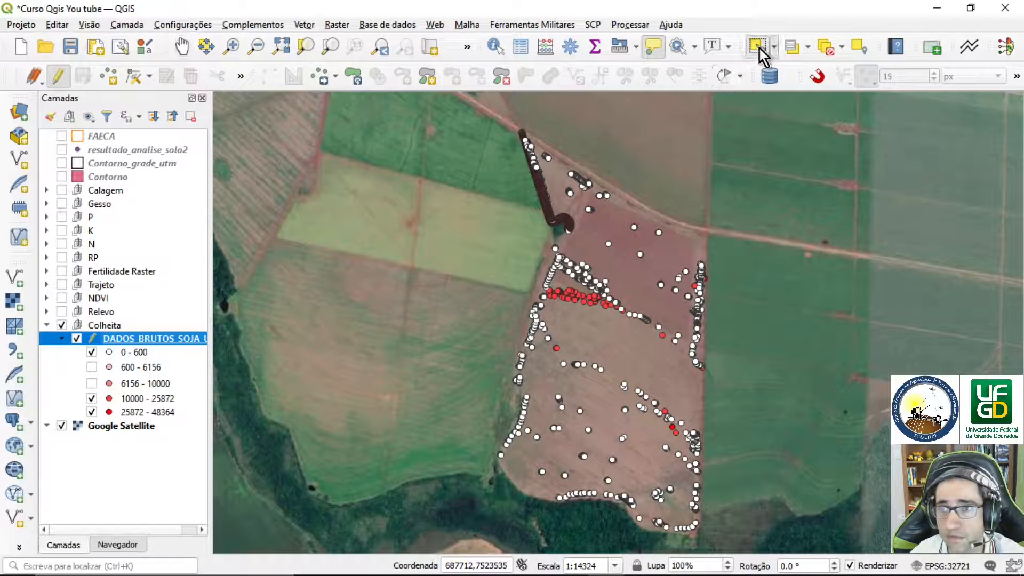
pyautogui.click(776, 47)
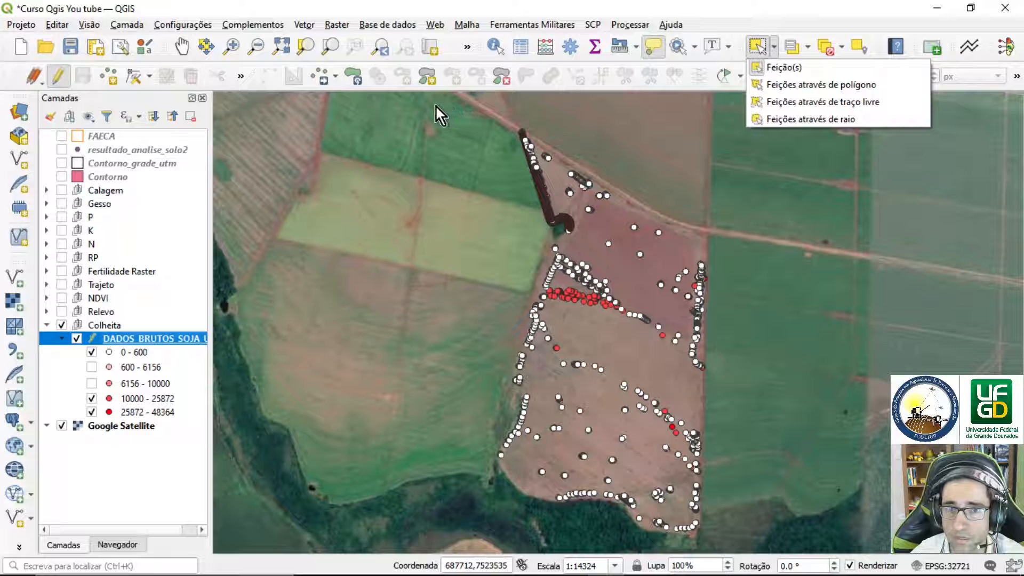
pyautogui.moveTo(437, 105); pyautogui.dragTo(754, 545)
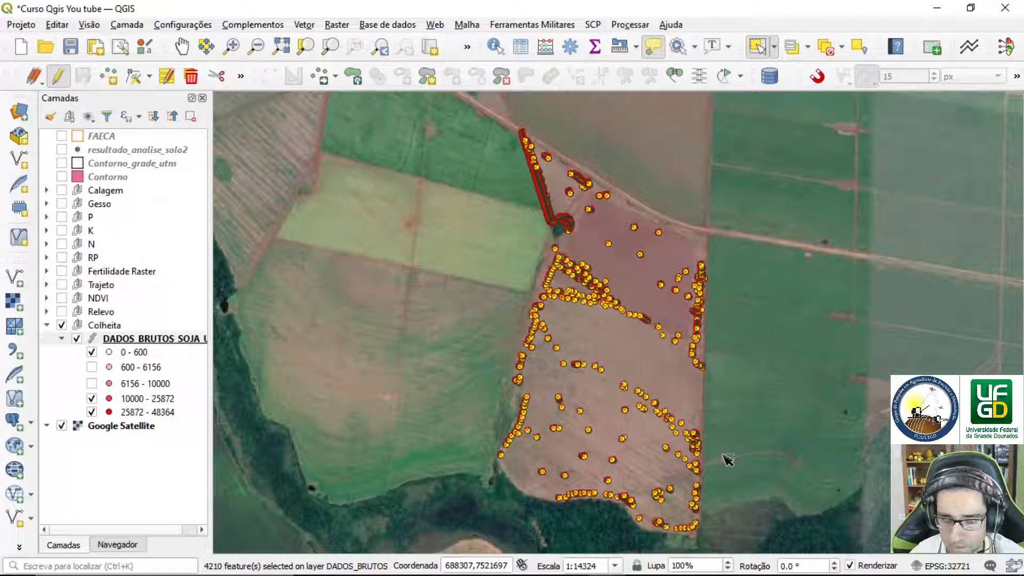
pyautogui.press('Delete')
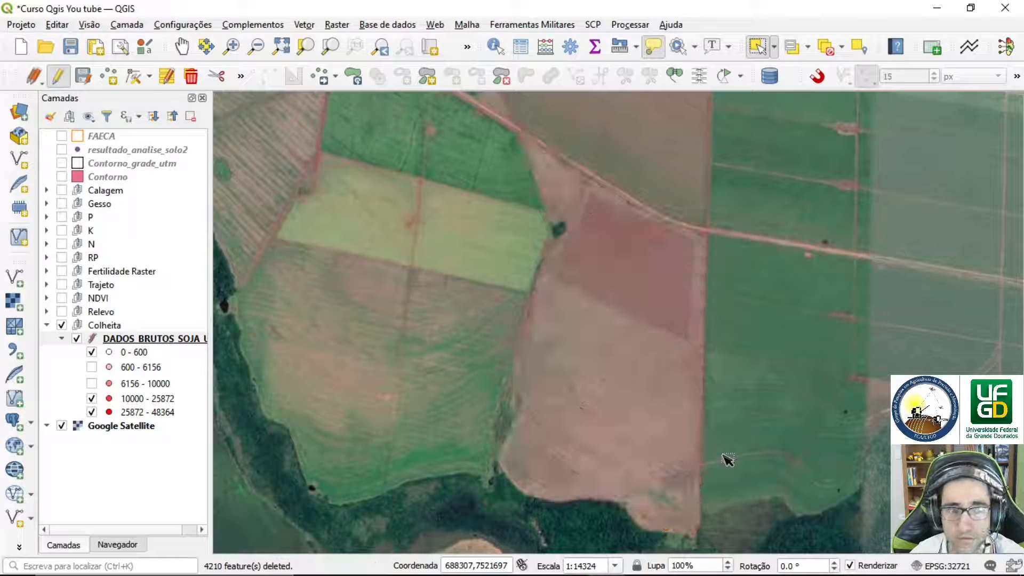
# Show the 600 - 6156 and 6156 - 10000 classes again and end the layer's edit session, saving the deletions.
pyautogui.click(94, 364)
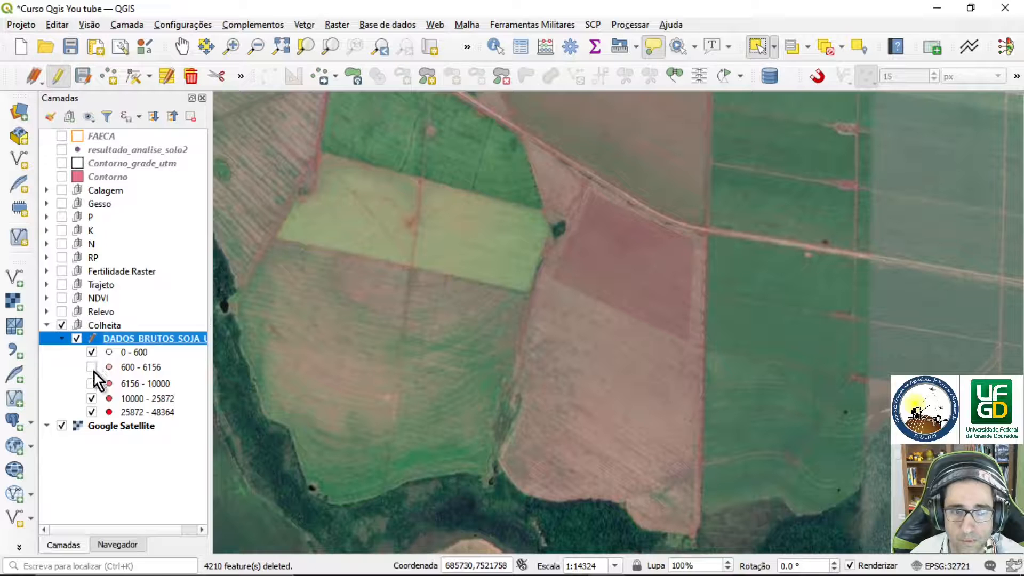
pyautogui.click(92, 368)
pyautogui.click(92, 383)
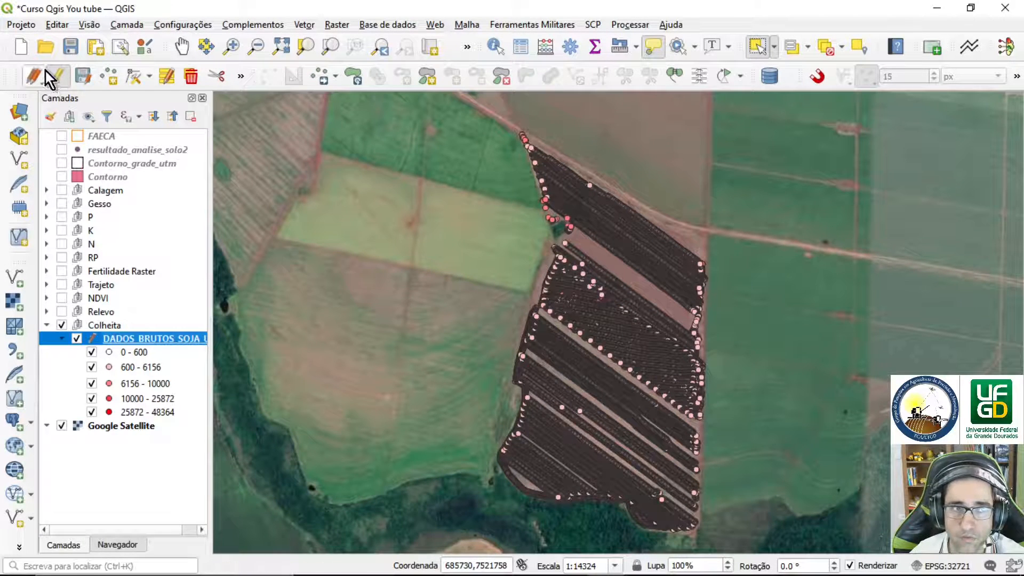
pyautogui.click(62, 79)
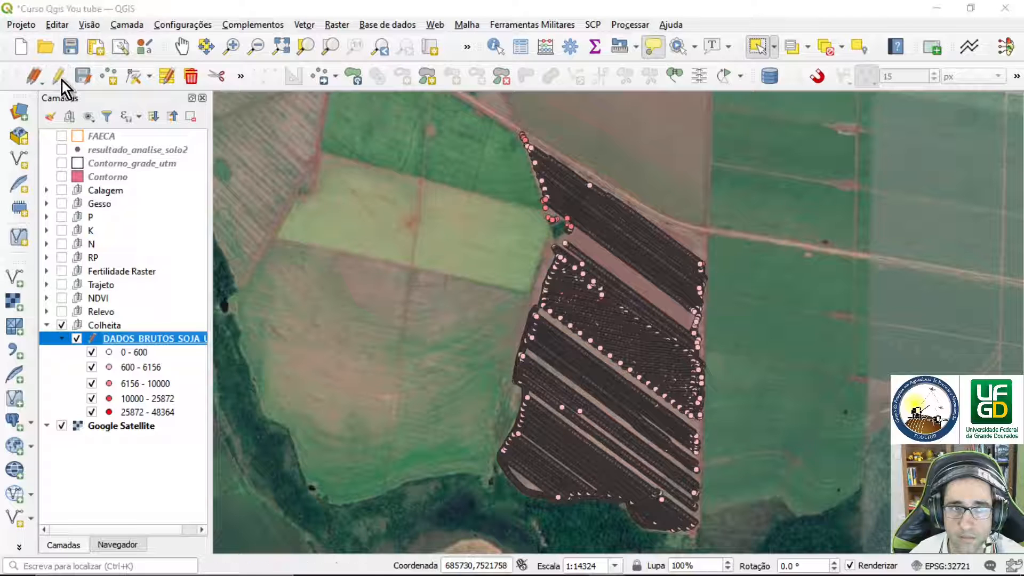
pyautogui.click(528, 306)
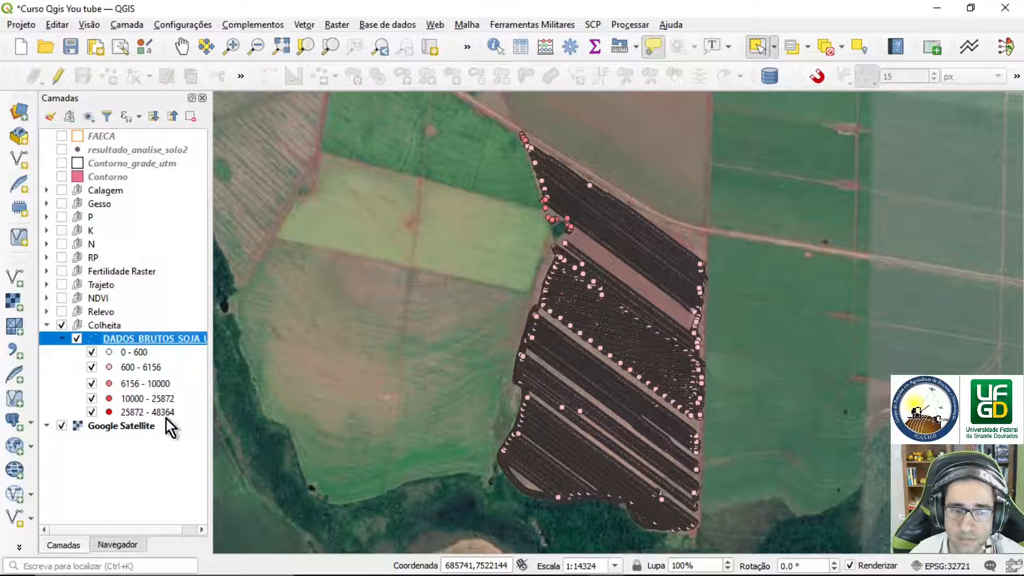
# Reclassify the layer's Rendimen_2 values using the Quebras Suaves mode with the class count set to 7.
pyautogui.doubleClick(130, 337)
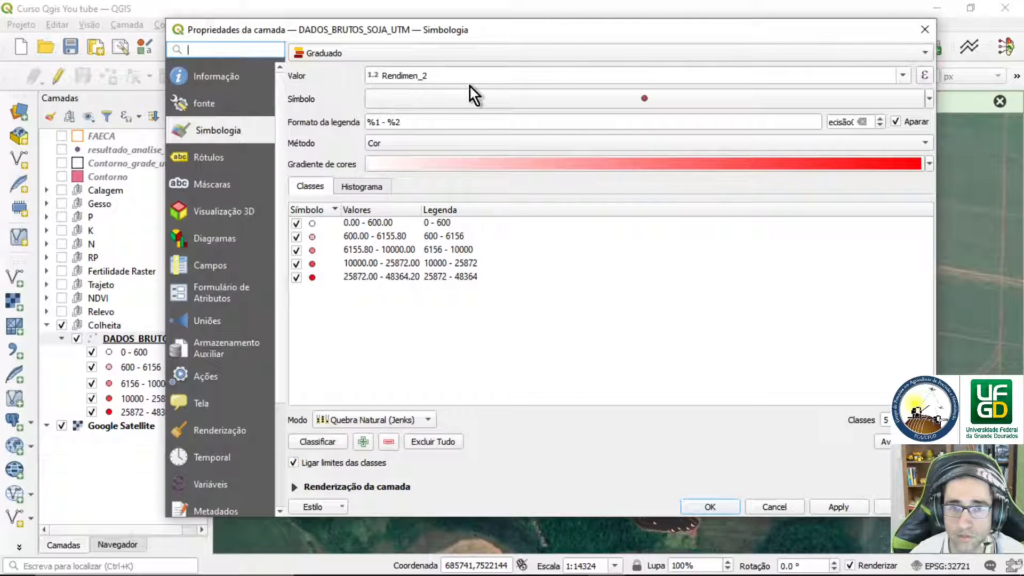
pyautogui.click(385, 425)
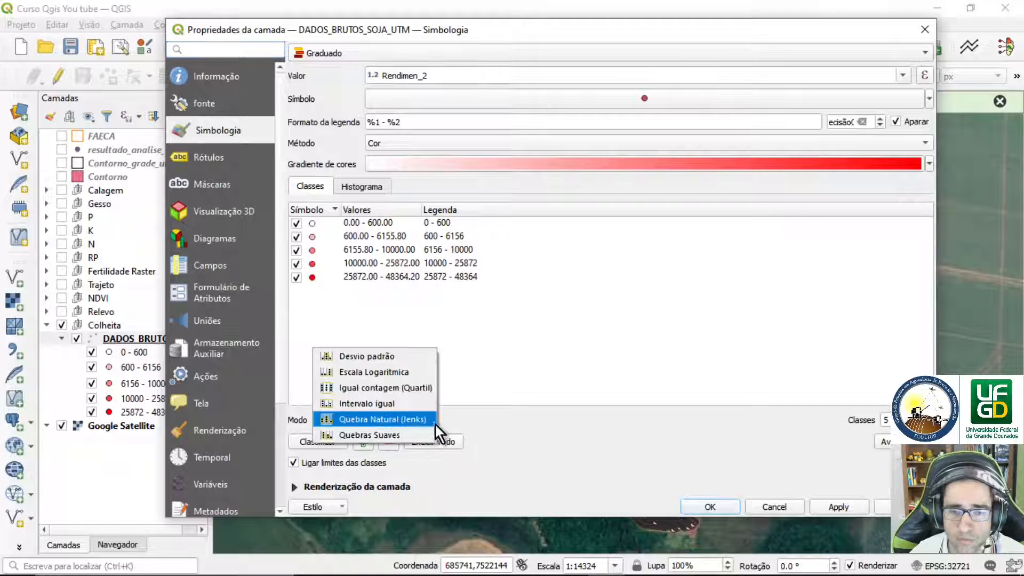
pyautogui.click(385, 424)
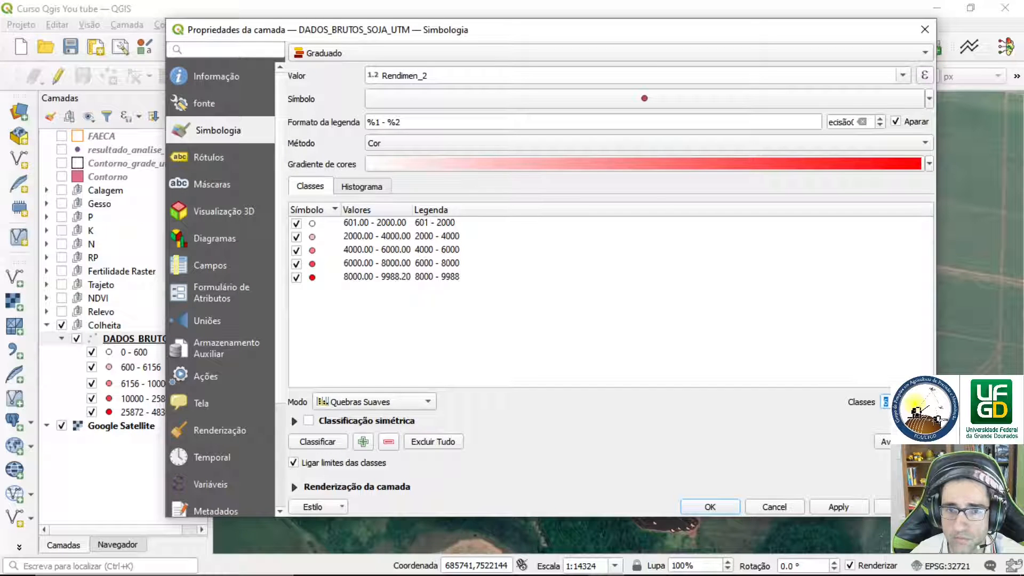
pyautogui.click(929, 399)
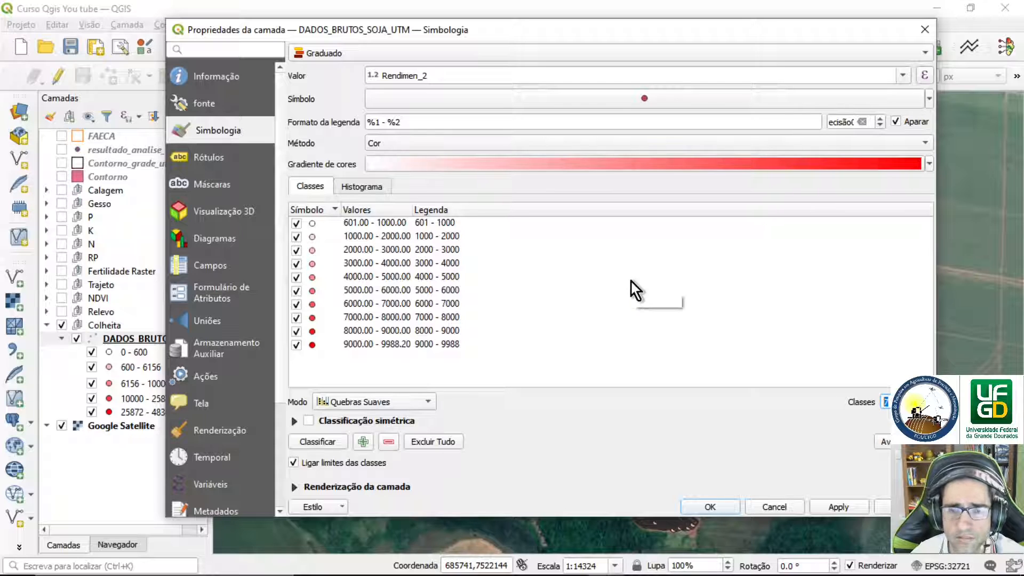
# Set the color ramp of the yield classes to RdYlGn and apply the symbology to the layer.
pyautogui.click(930, 164)
pyautogui.moveTo(473, 357)
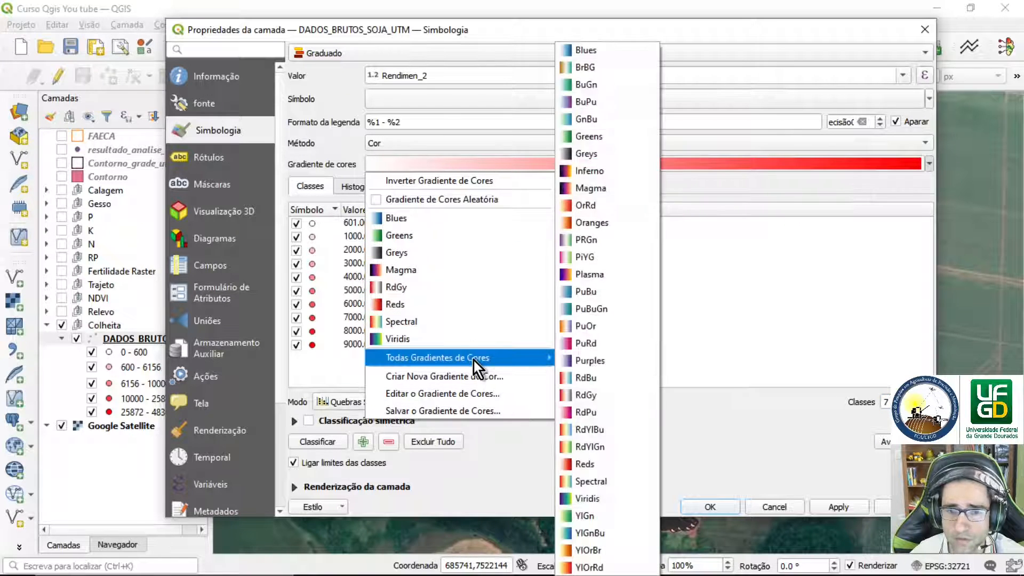
pyautogui.click(604, 446)
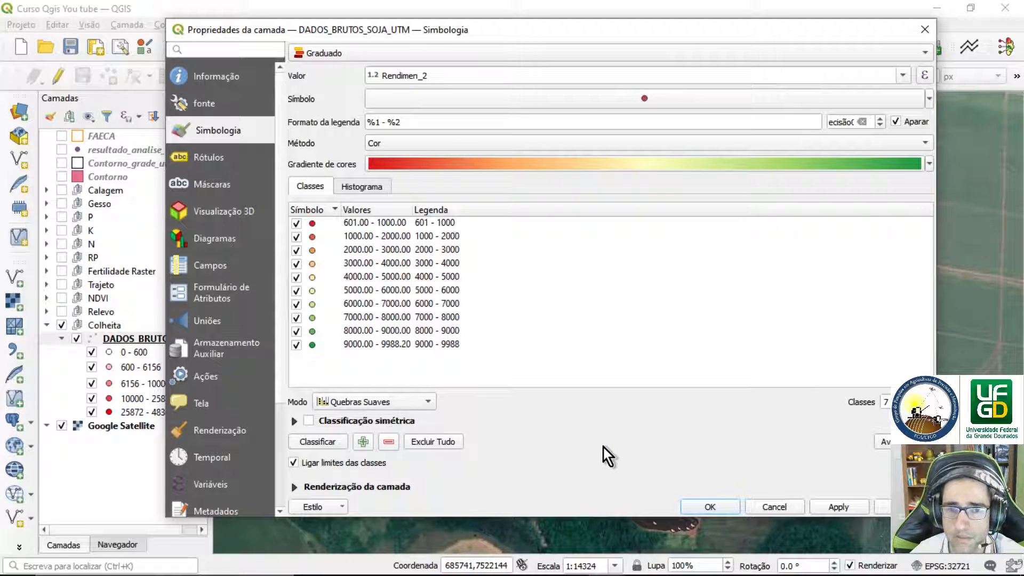
pyautogui.click(856, 510)
pyautogui.click(711, 506)
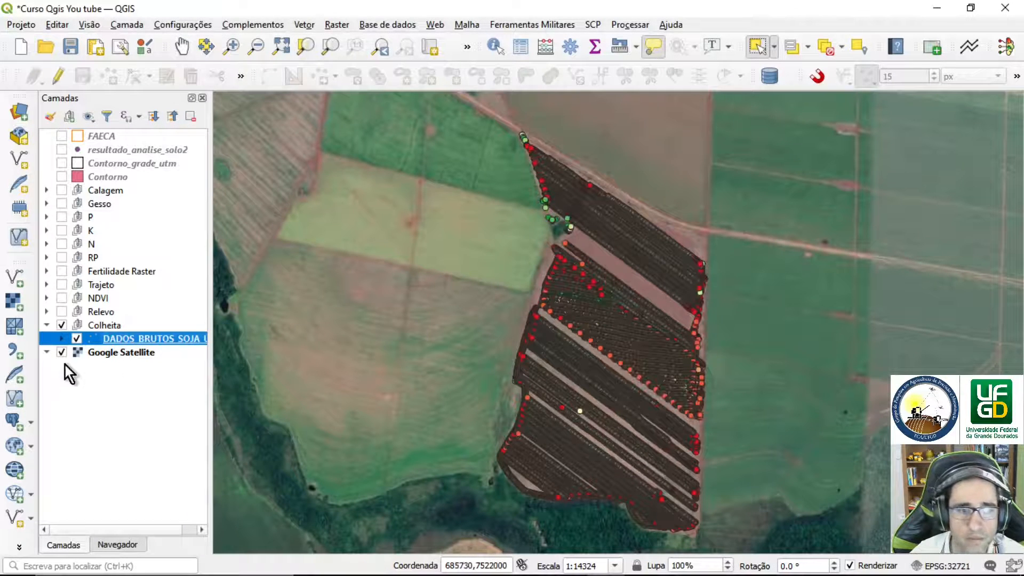
# Expand the layer's legend and hide every yield class from 1000 - 2000 through 8000 - 9000.
pyautogui.click(62, 339)
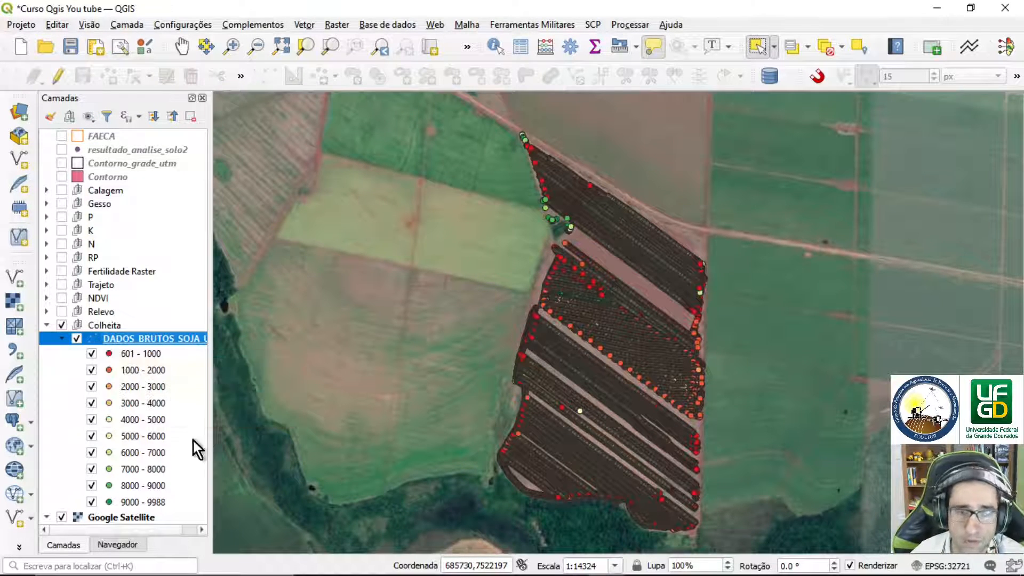
pyautogui.click(91, 369)
pyautogui.click(91, 386)
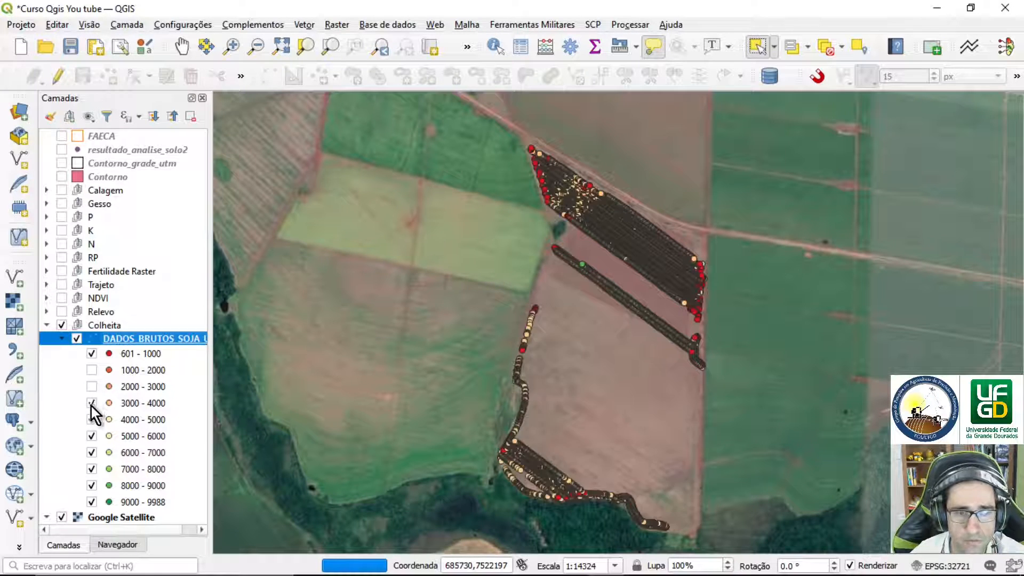
pyautogui.click(91, 403)
pyautogui.click(92, 419)
pyautogui.click(92, 436)
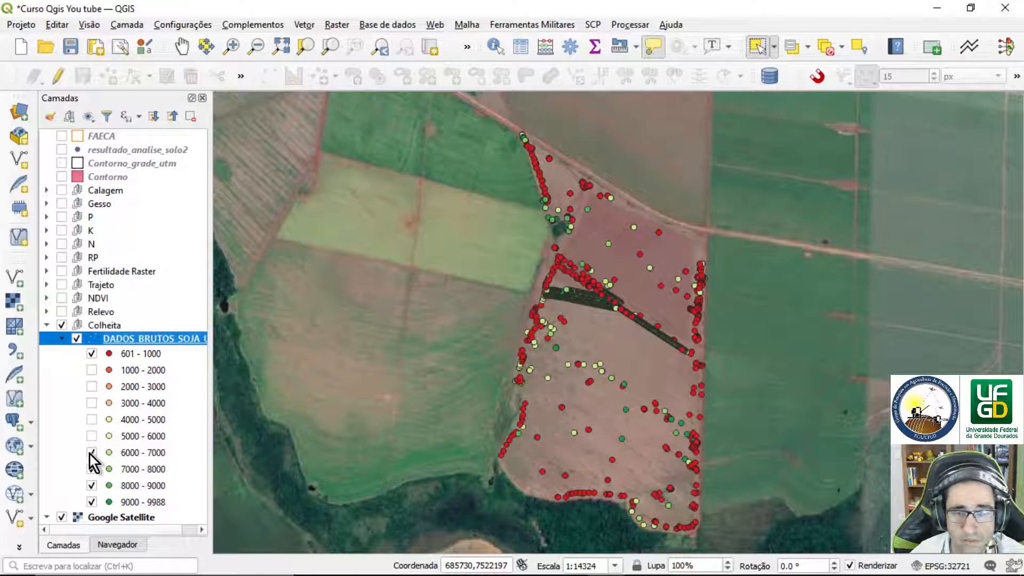
pyautogui.click(91, 452)
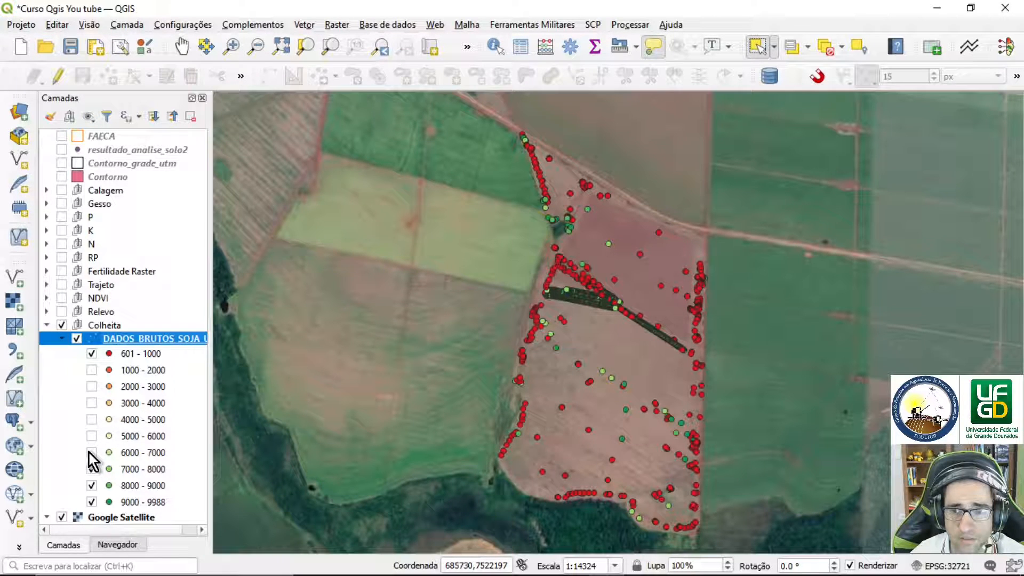
pyautogui.click(91, 452)
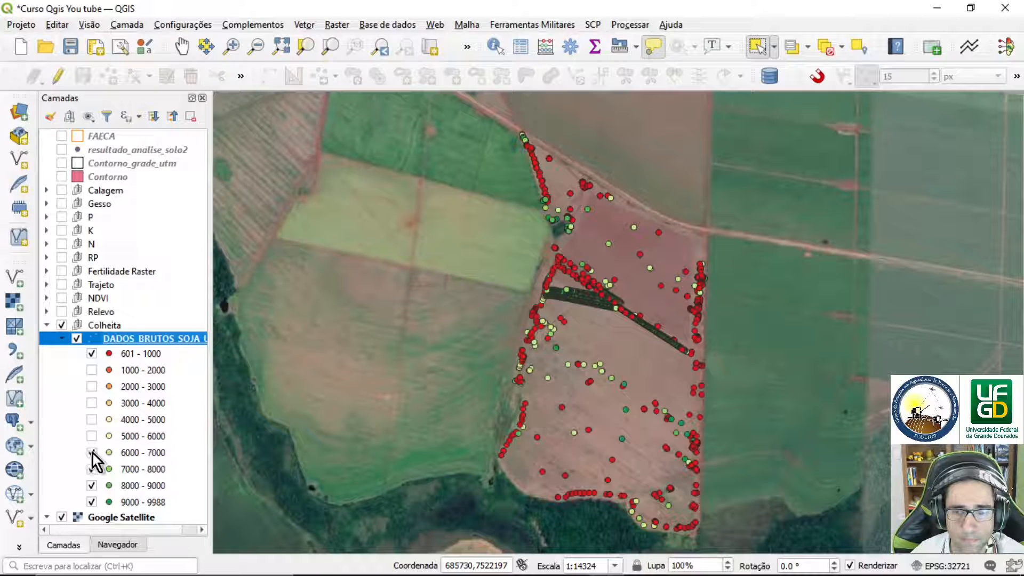
pyautogui.click(91, 452)
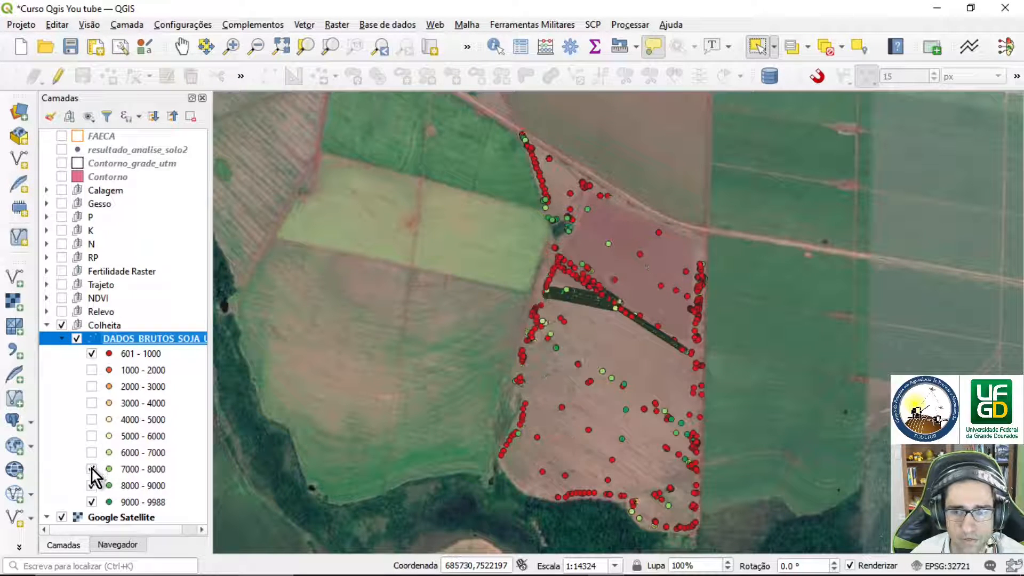
pyautogui.click(92, 469)
pyautogui.click(91, 484)
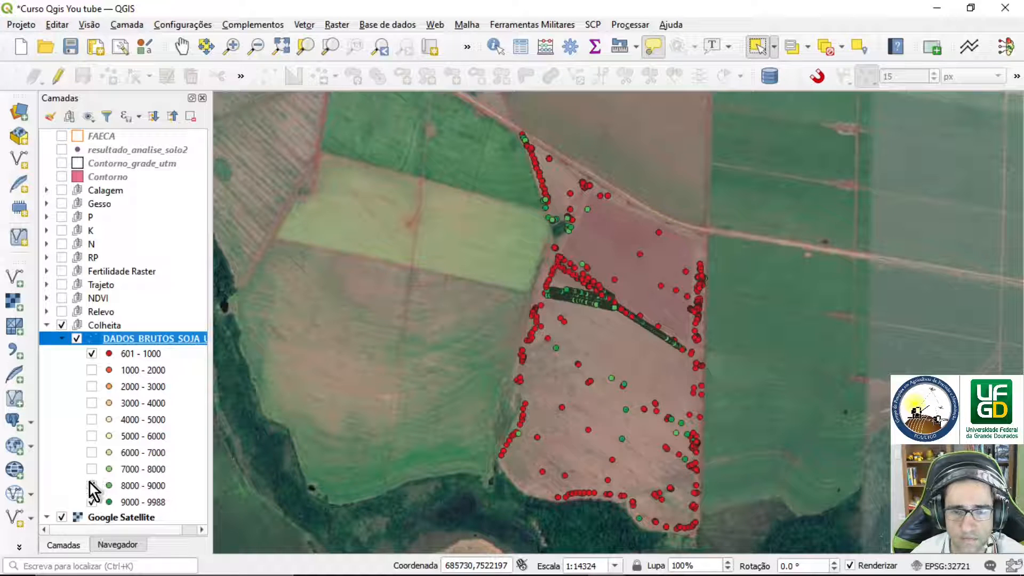
# Hide and show the 9000 - 9988 class again to compare its points with the 601 - 1000 class.
pyautogui.click(91, 507)
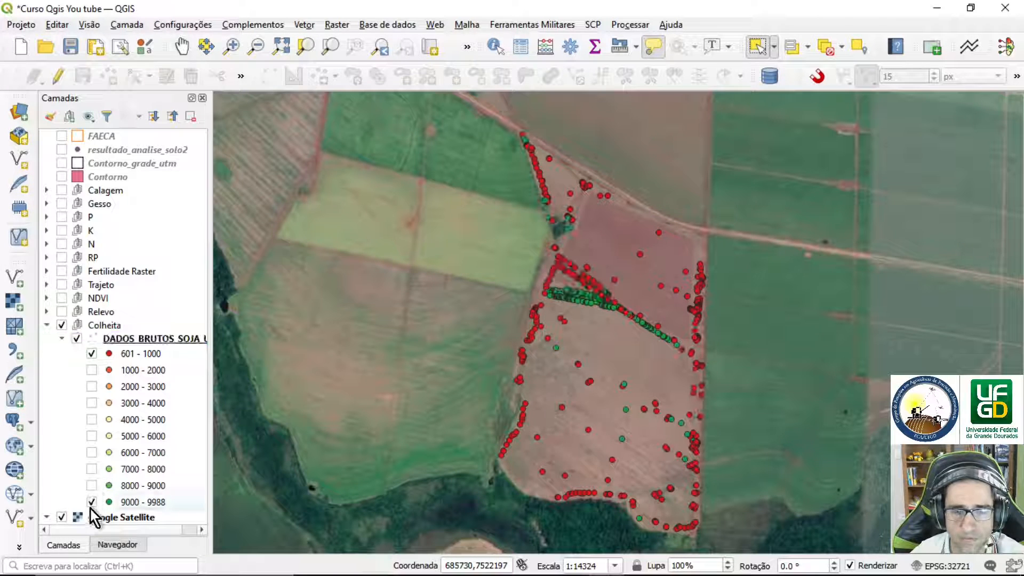
pyautogui.click(92, 507)
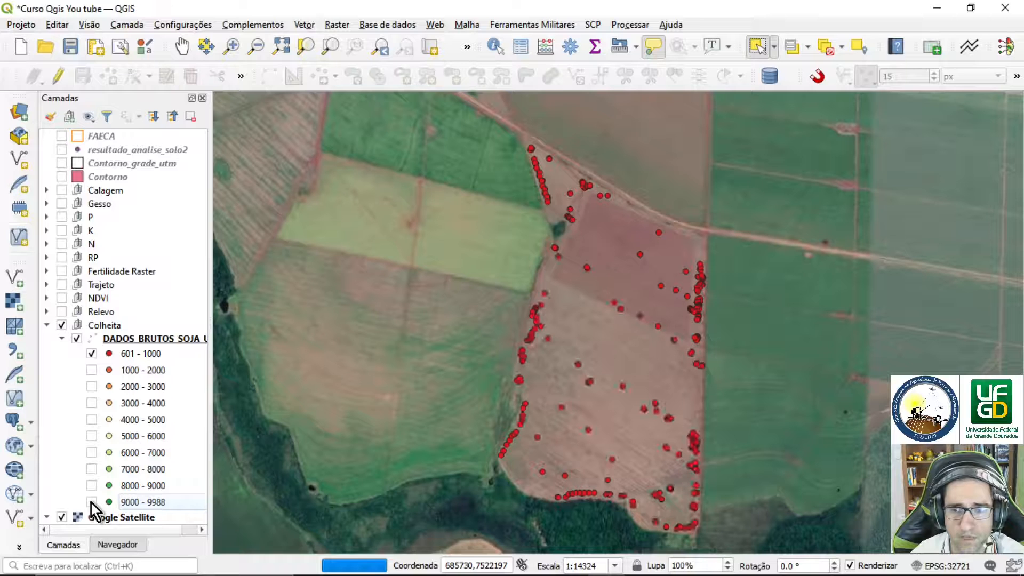
pyautogui.click(91, 502)
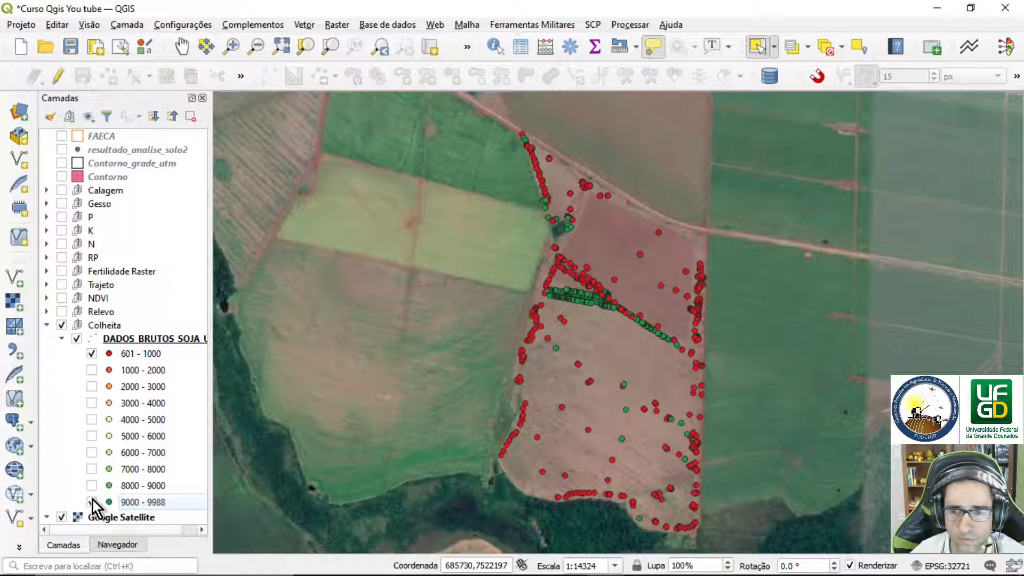
# Hide the 9000 - 9988 class and examine the distribution of the 601 - 1000 points across the field and its borders.
pyautogui.click(91, 501)
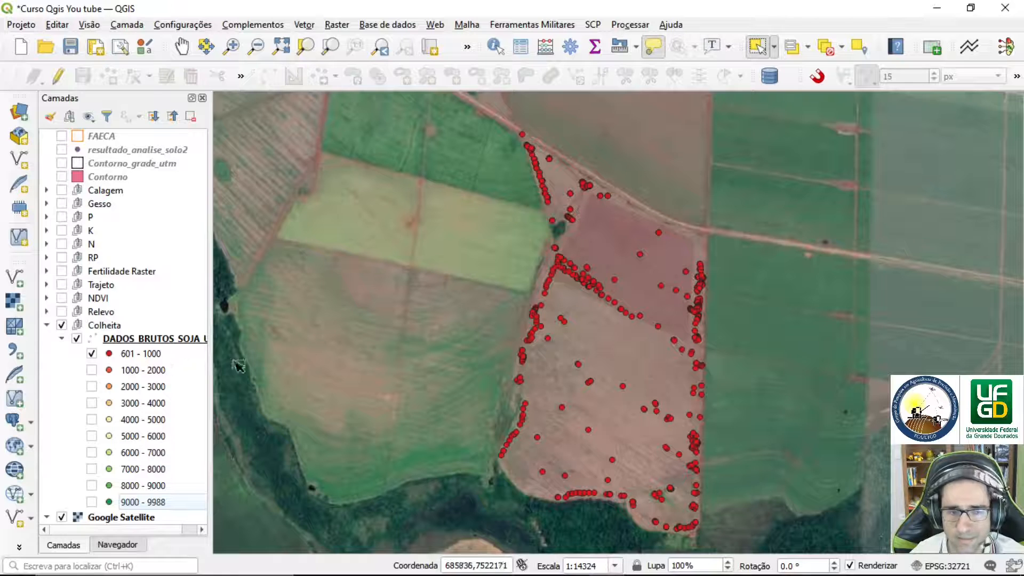
pyautogui.scroll(2, 668, 473)
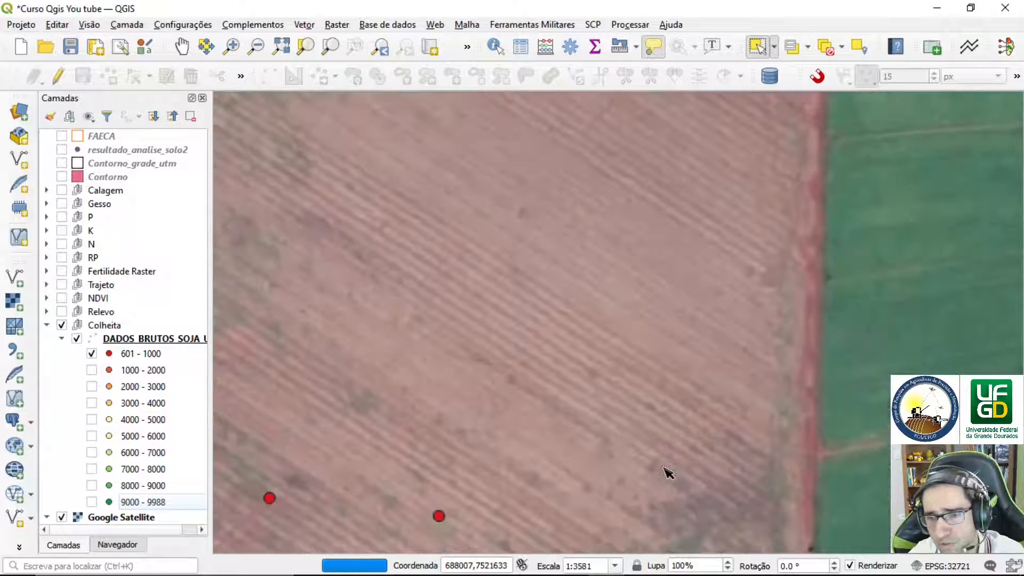
pyautogui.scroll(-1, 668, 473)
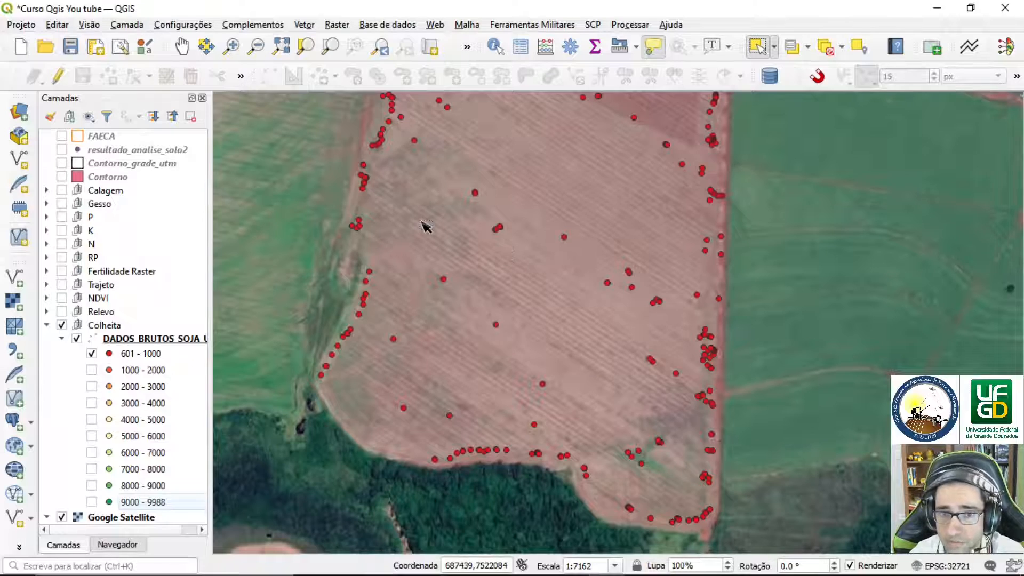
pyautogui.scroll(-1, 425, 226)
pyautogui.moveTo(462, 194); pyautogui.dragTo(488, 368)
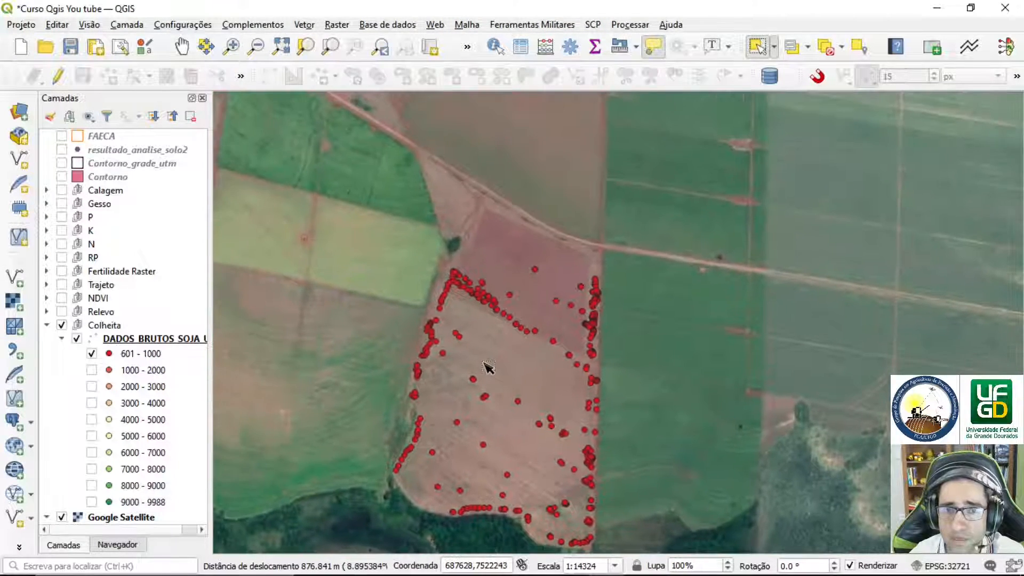
pyautogui.scroll(2, 475, 308)
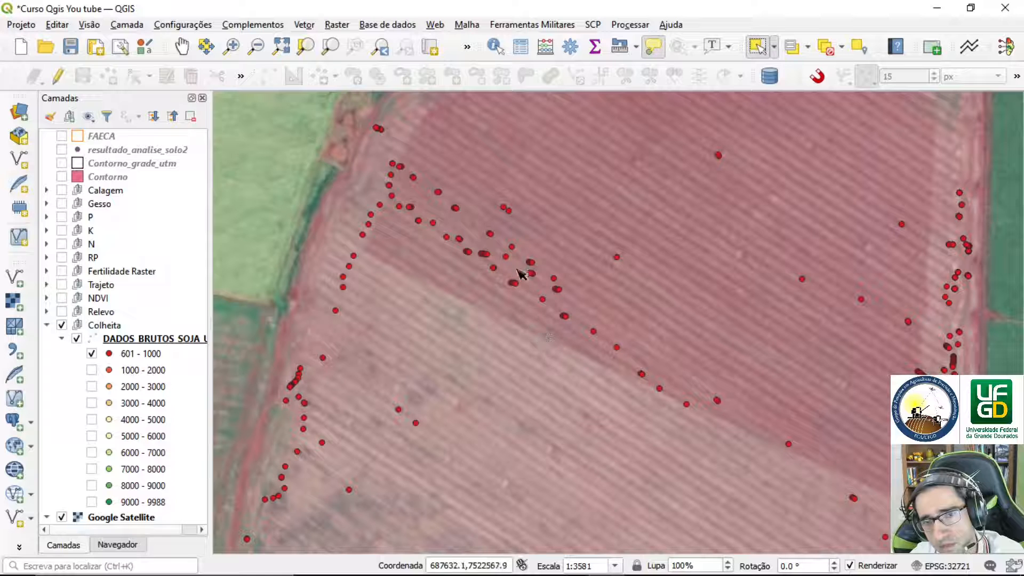
pyautogui.scroll(2, 486, 270)
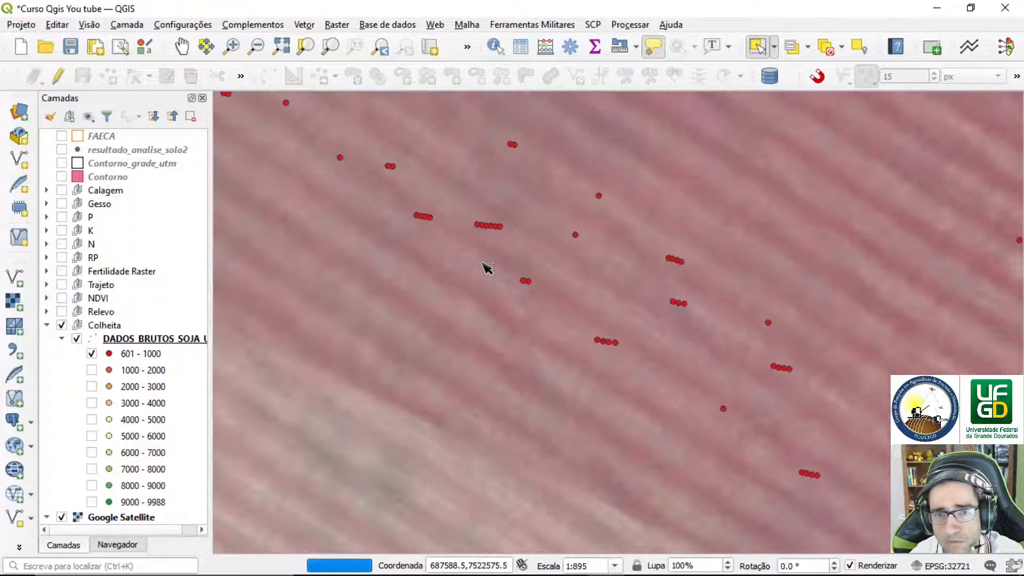
pyautogui.scroll(-1, 486, 268)
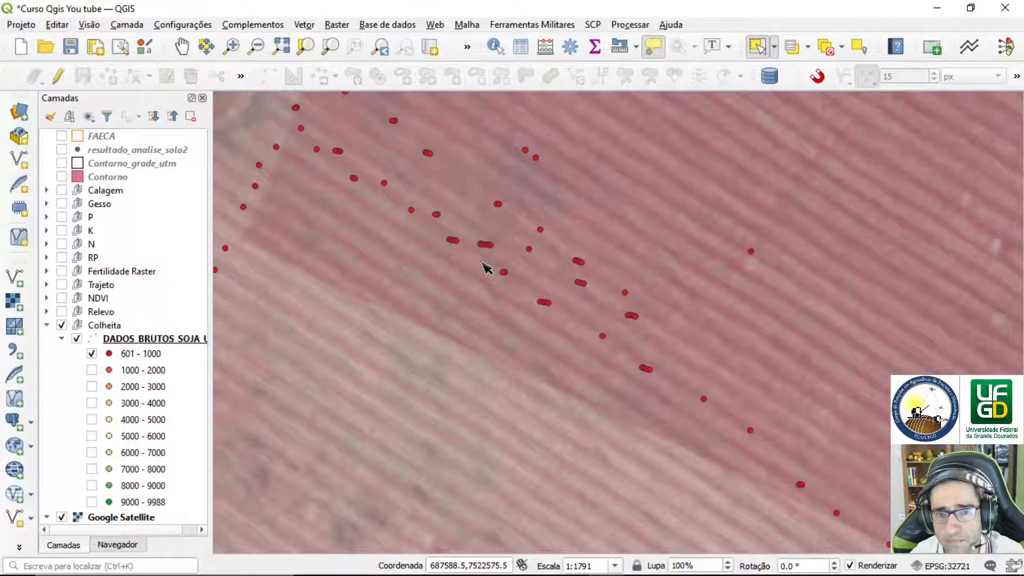
pyautogui.scroll(-3, 486, 269)
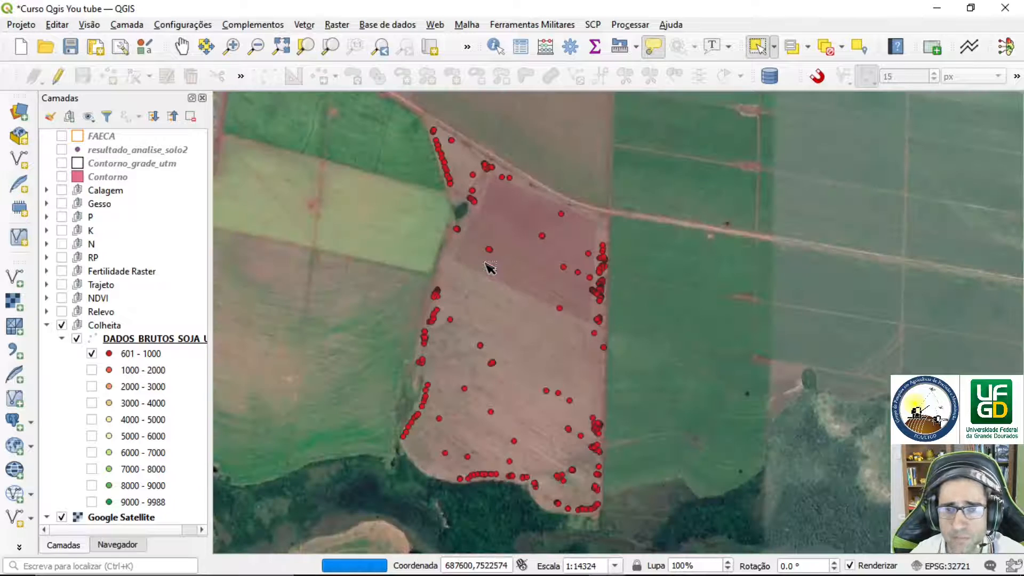
# Enable editing on the harvest layer, delete all the 601 - 1000 points in the field and hide that class.
pyautogui.click(59, 76)
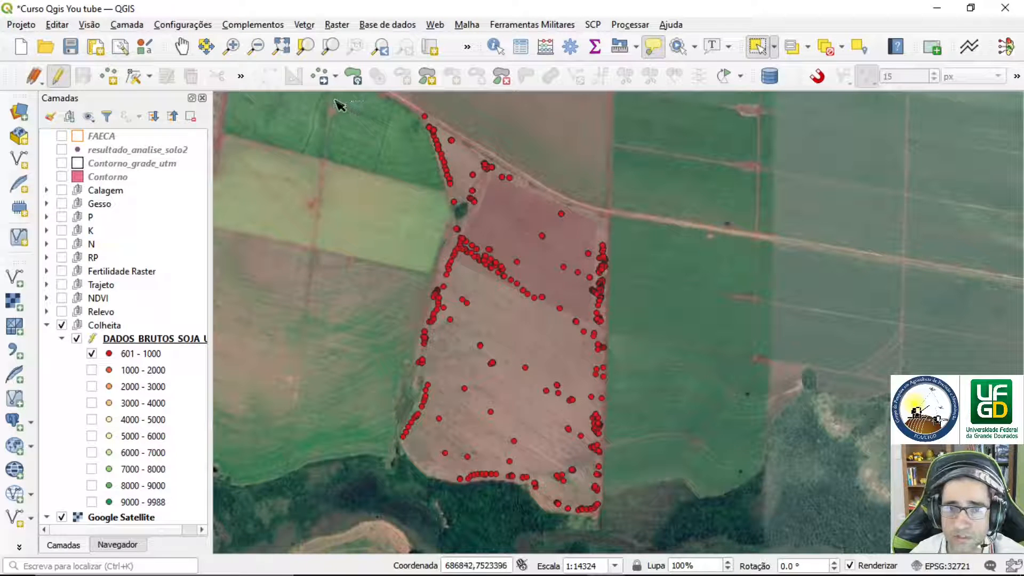
pyautogui.moveTo(335, 101); pyautogui.dragTo(687, 539)
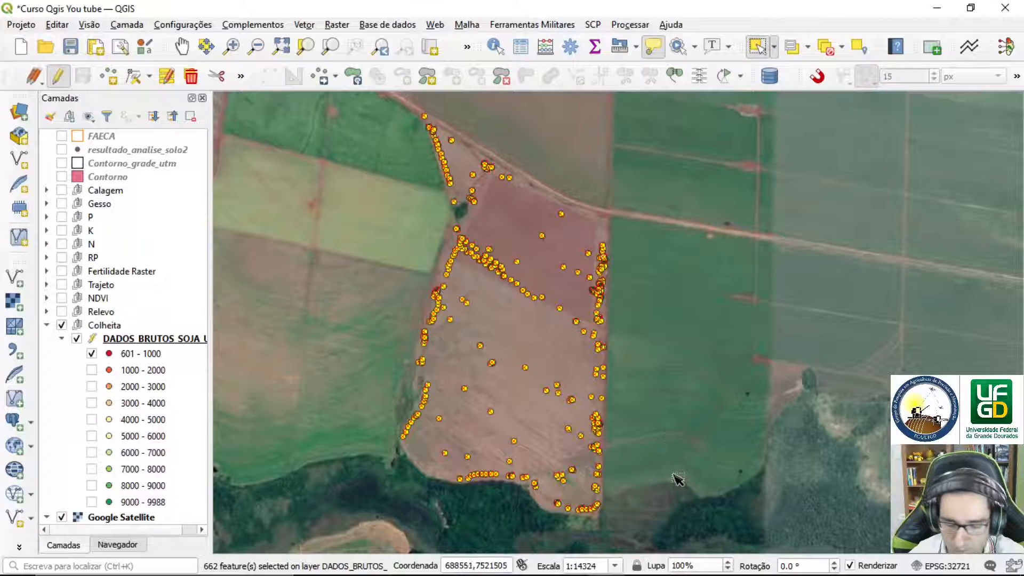
pyautogui.press('Delete')
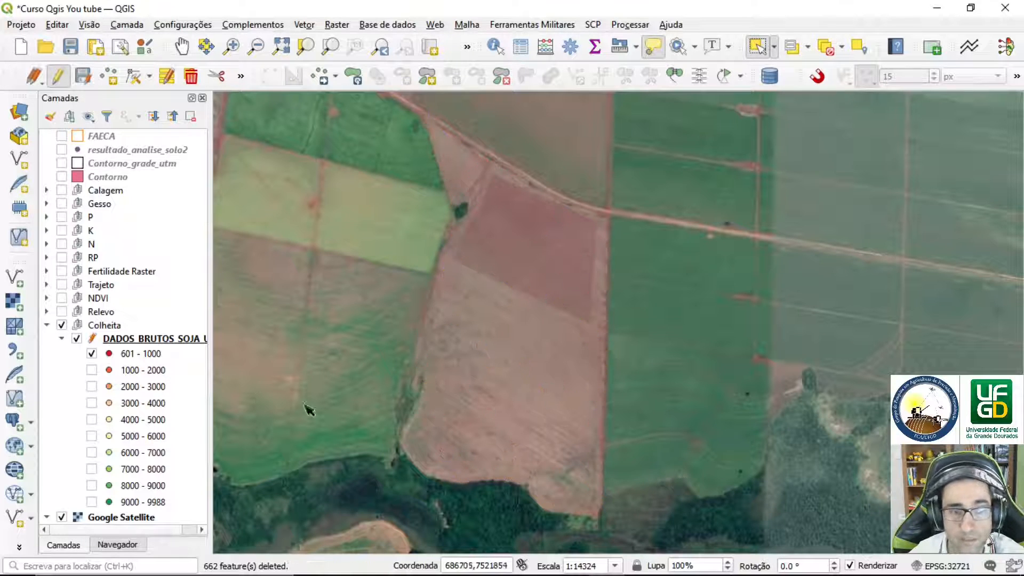
pyautogui.click(92, 354)
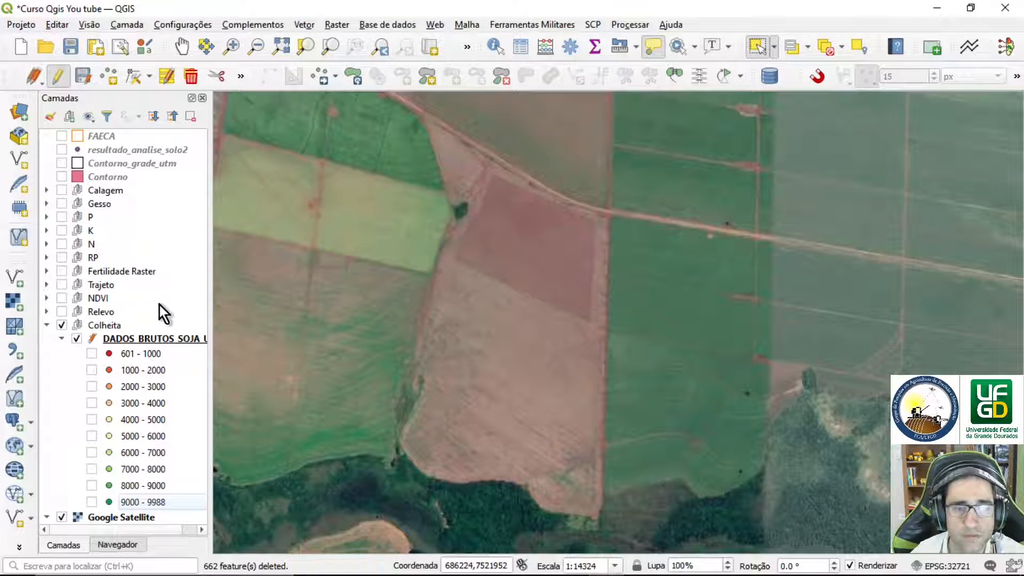
# Show the 9000 - 9988, 8000 - 9000 and 7000 - 8000 classes one after another to examine where their points lie.
pyautogui.click(91, 502)
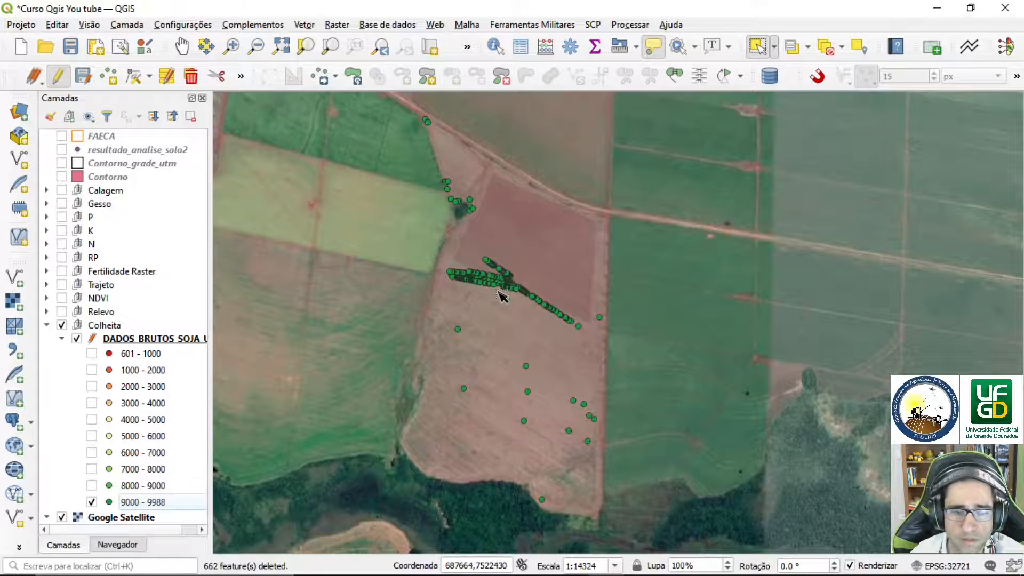
pyautogui.scroll(1, 501, 296)
pyautogui.scroll(1, 502, 295)
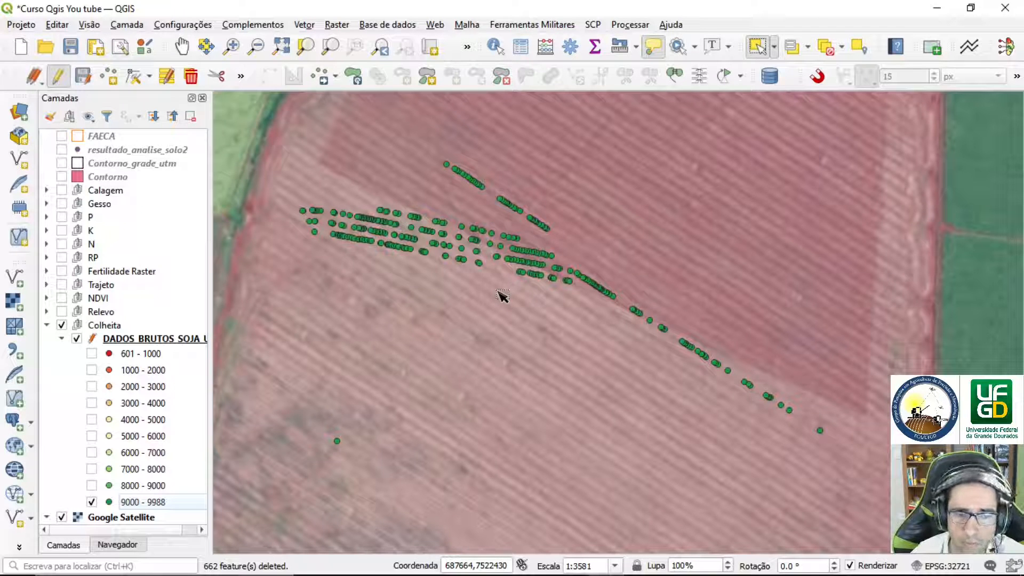
pyautogui.click(92, 485)
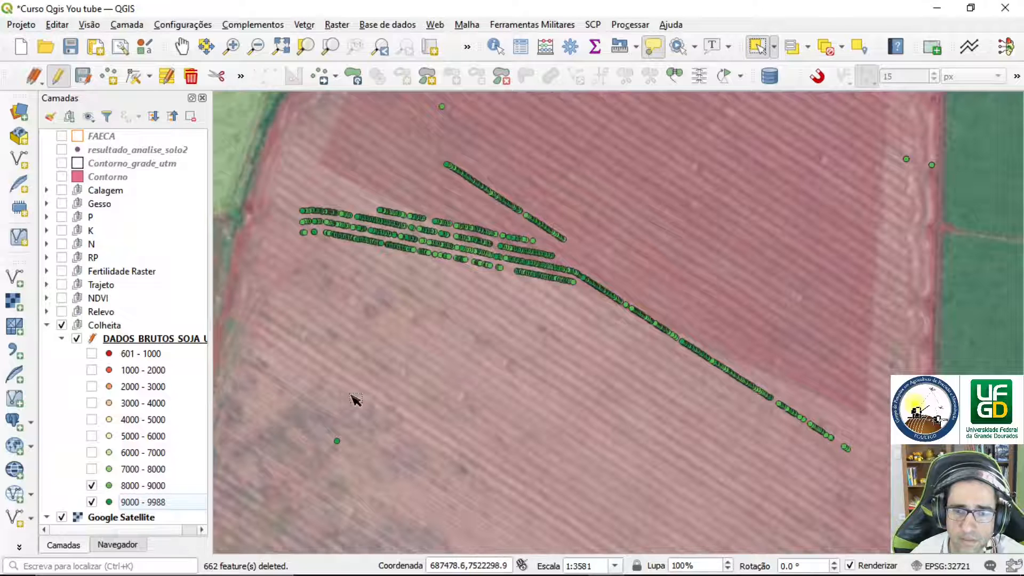
pyautogui.scroll(-2, 354, 399)
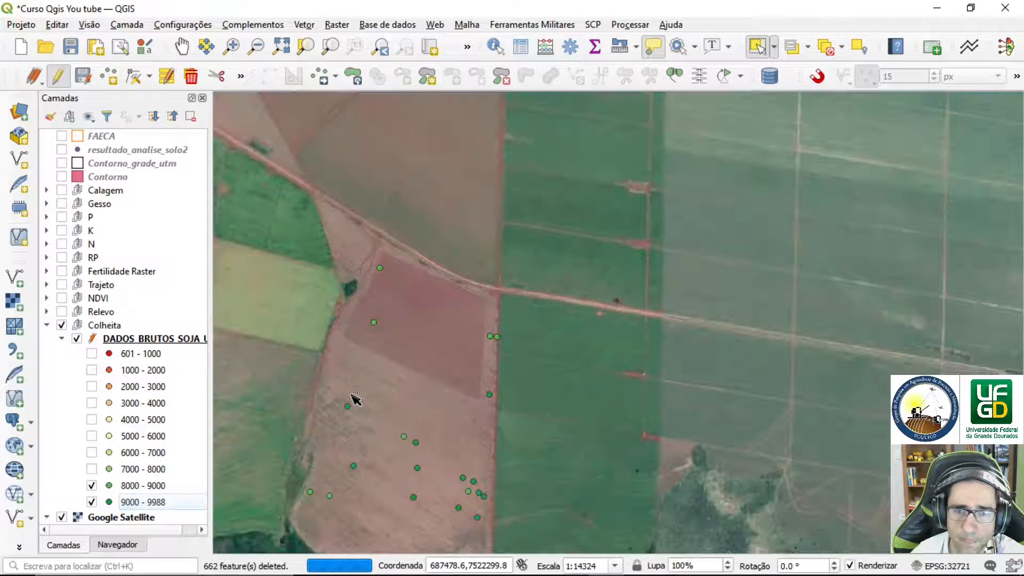
pyautogui.click(92, 469)
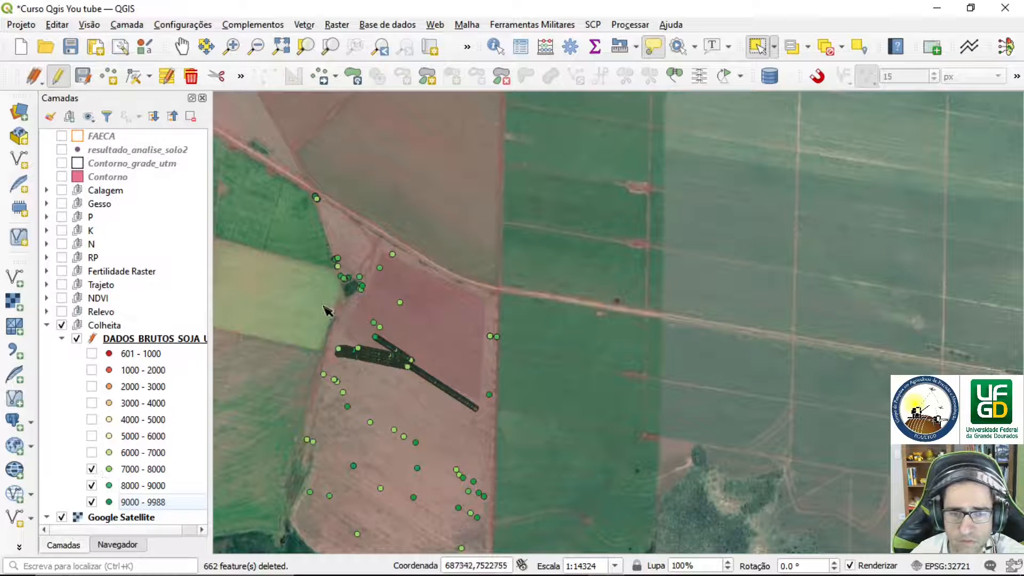
# Hide and show the 8000 - 9000 and 9000 - 9988 classes again to compare them with the 7000 - 8000 points.
pyautogui.click(92, 485)
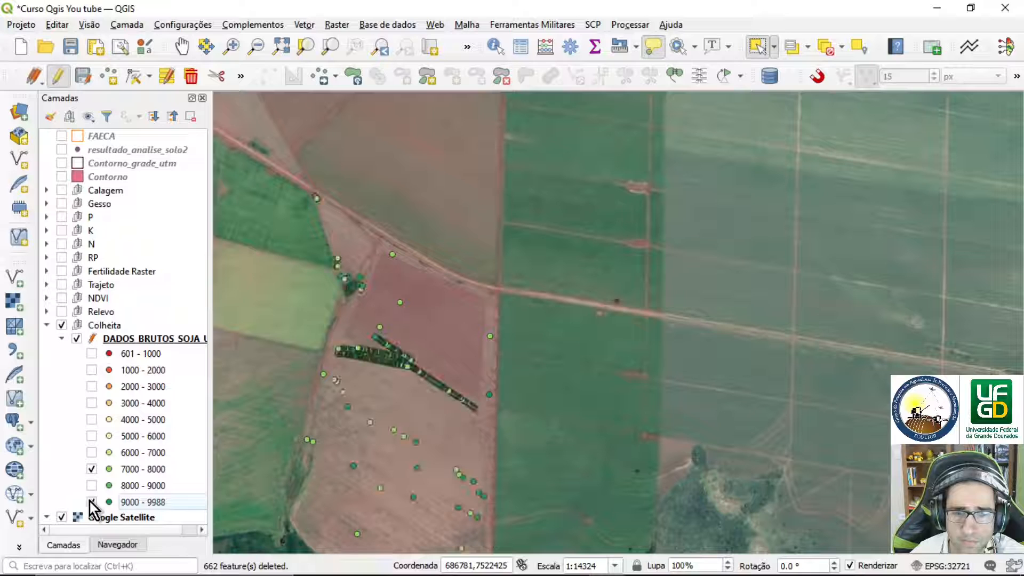
pyautogui.click(89, 501)
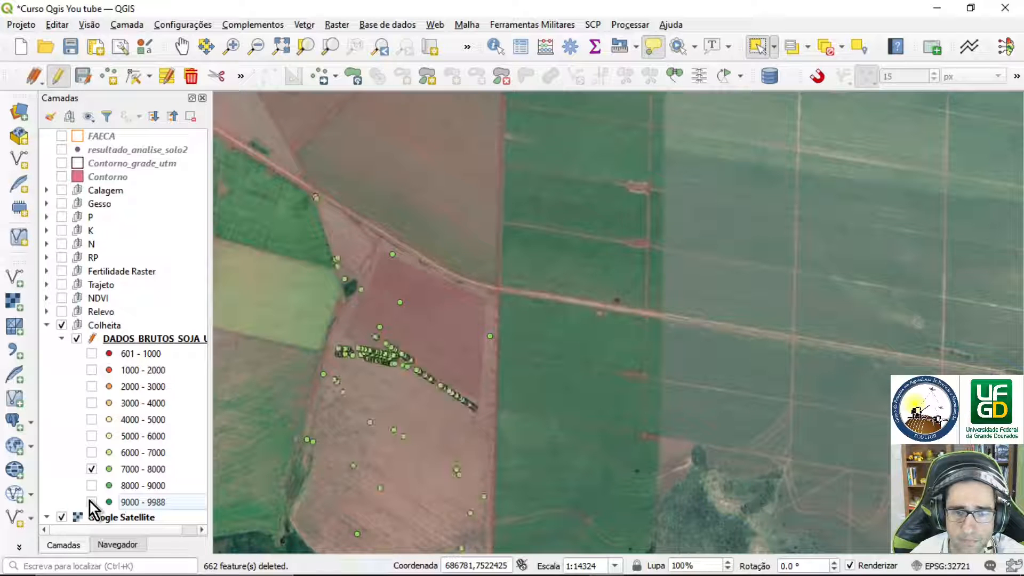
pyautogui.click(92, 502)
pyautogui.click(93, 485)
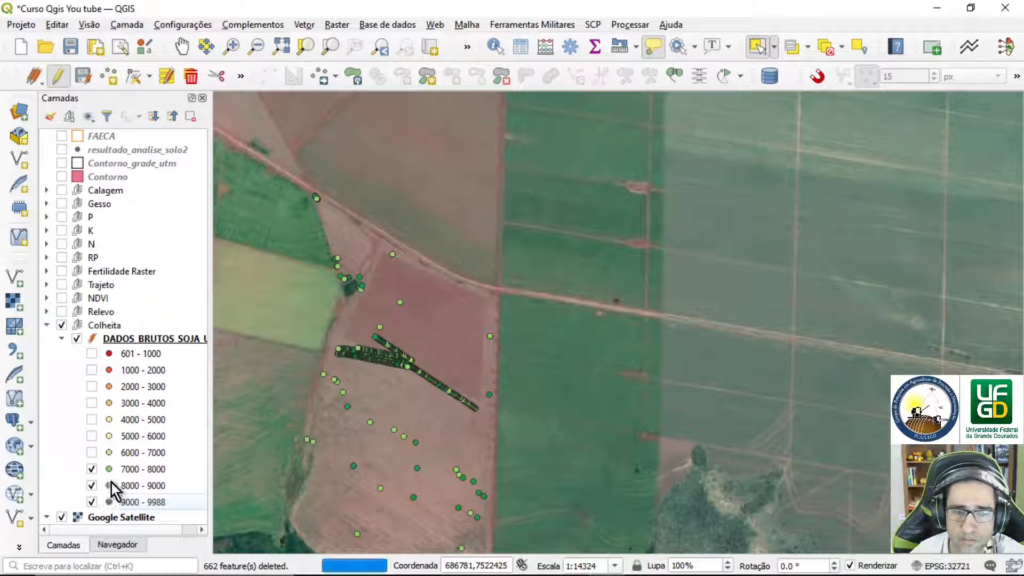
# Show the 6000 - 7000 class and hide the three classes from 7000 - 8000 through 9000 - 9988.
pyautogui.click(92, 452)
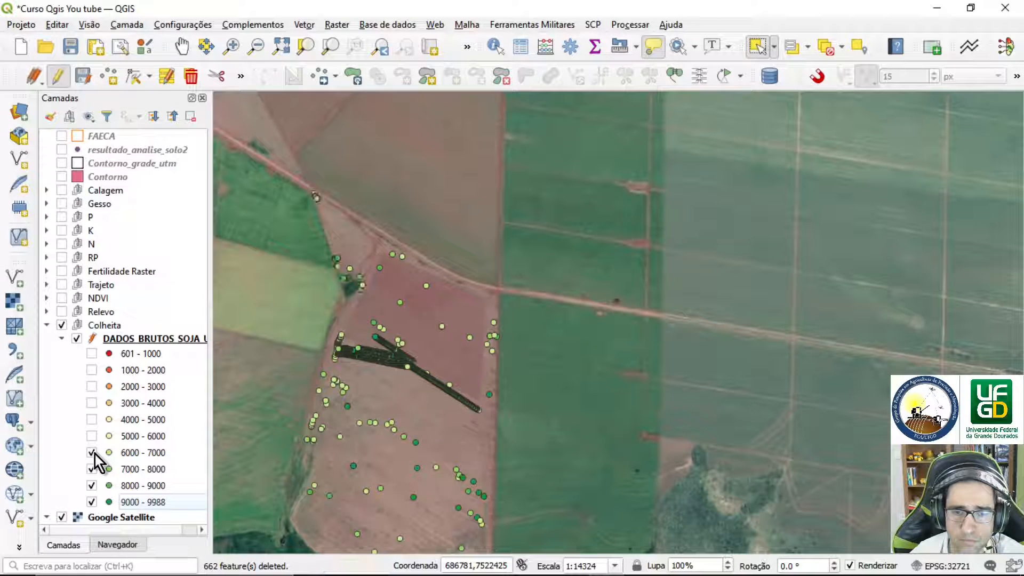
pyautogui.click(91, 469)
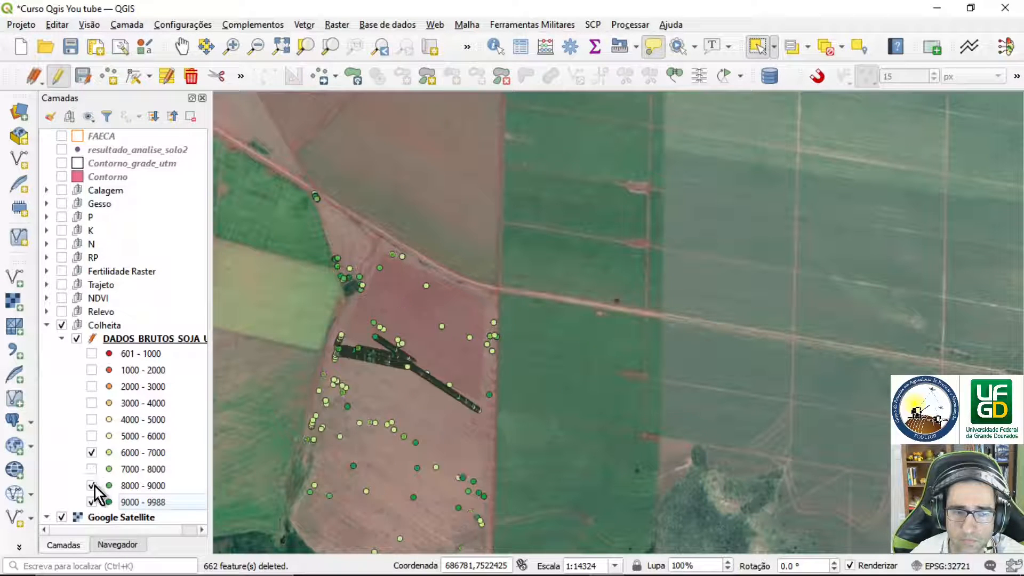
pyautogui.click(91, 485)
pyautogui.click(92, 502)
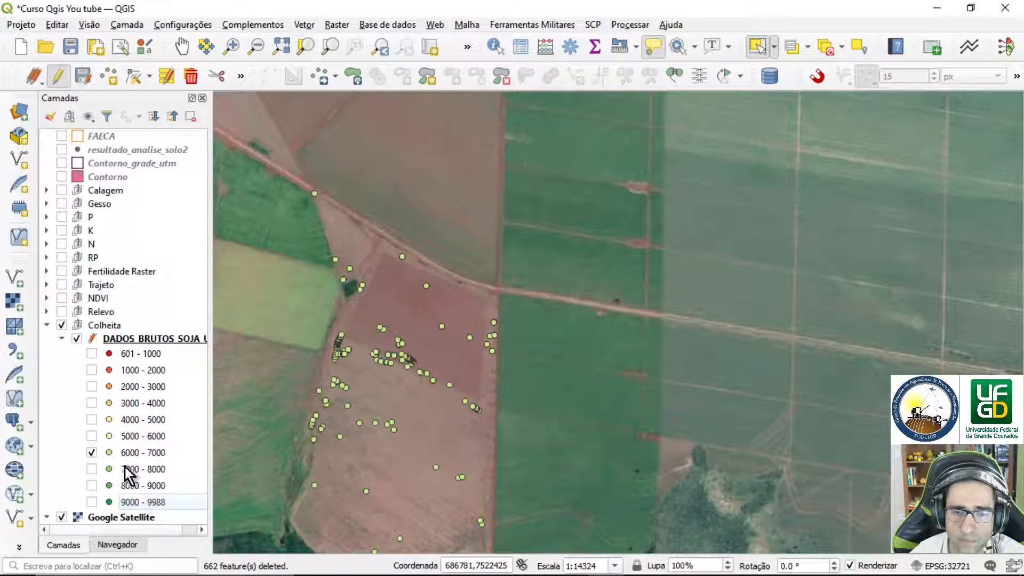
# Select all the 6000 - 7000 points across the whole field.
pyautogui.scroll(-1, 418, 374)
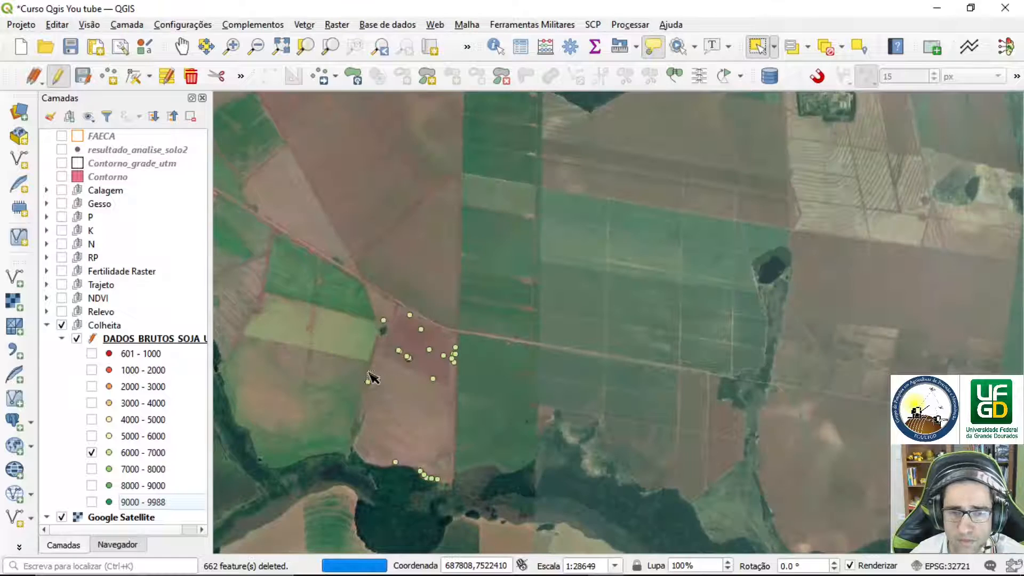
pyautogui.scroll(3, 372, 376)
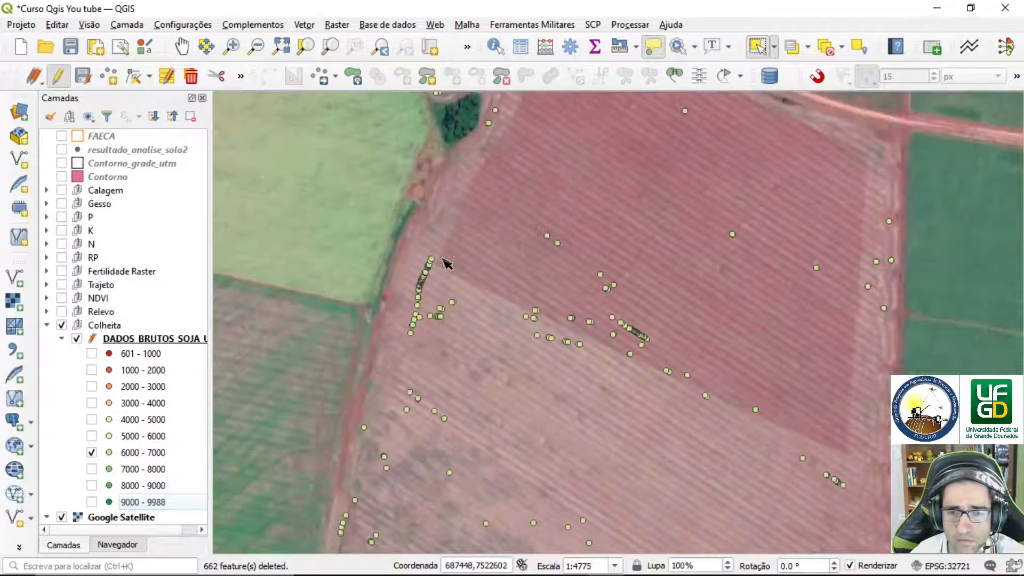
pyautogui.scroll(1, 427, 298)
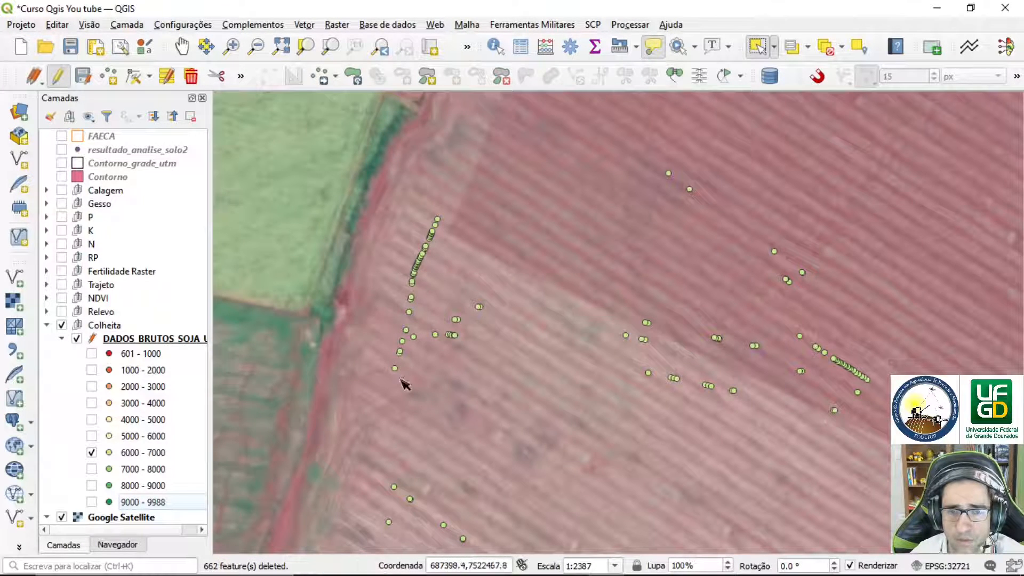
pyautogui.scroll(-1, 416, 351)
pyautogui.scroll(-1, 416, 350)
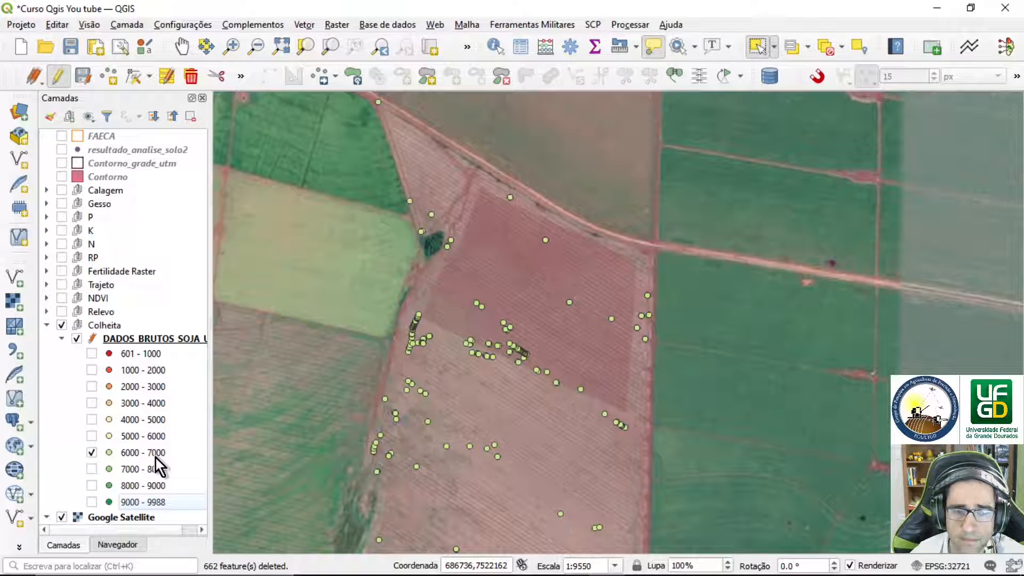
pyautogui.scroll(-1, 251, 425)
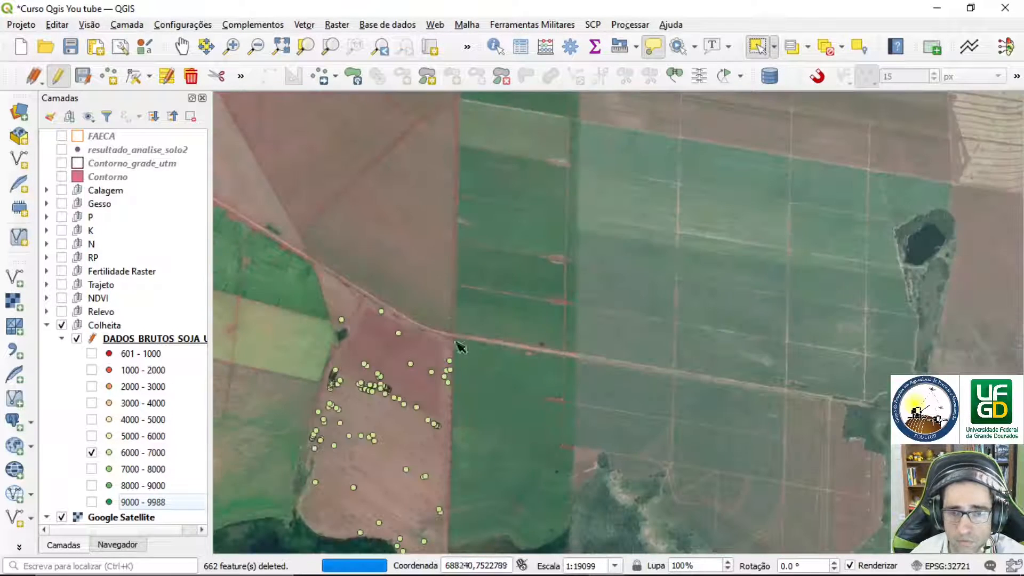
pyautogui.moveTo(533, 354); pyautogui.dragTo(651, 242)
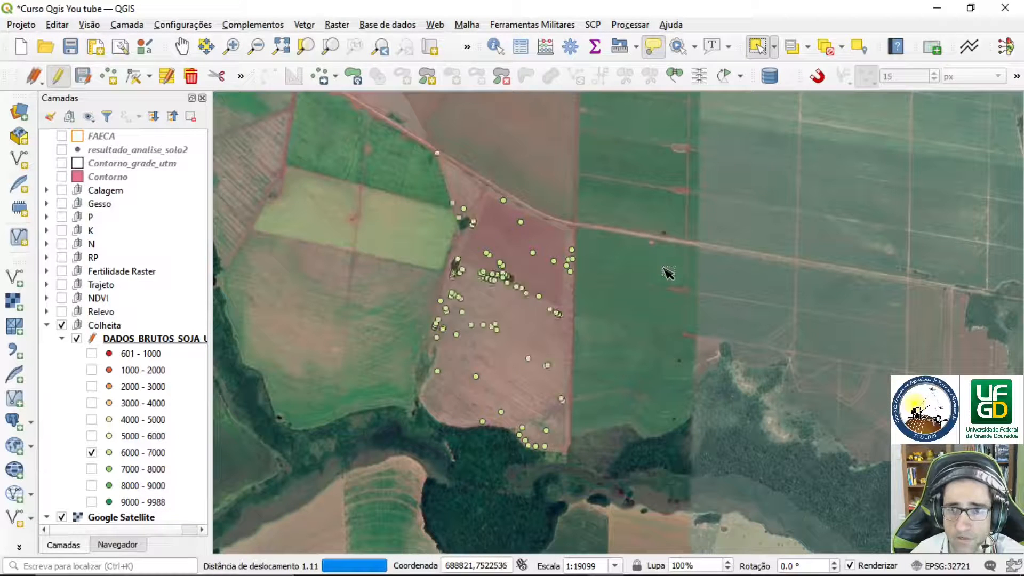
pyautogui.click(757, 47)
pyautogui.moveTo(410, 138); pyautogui.dragTo(614, 490)
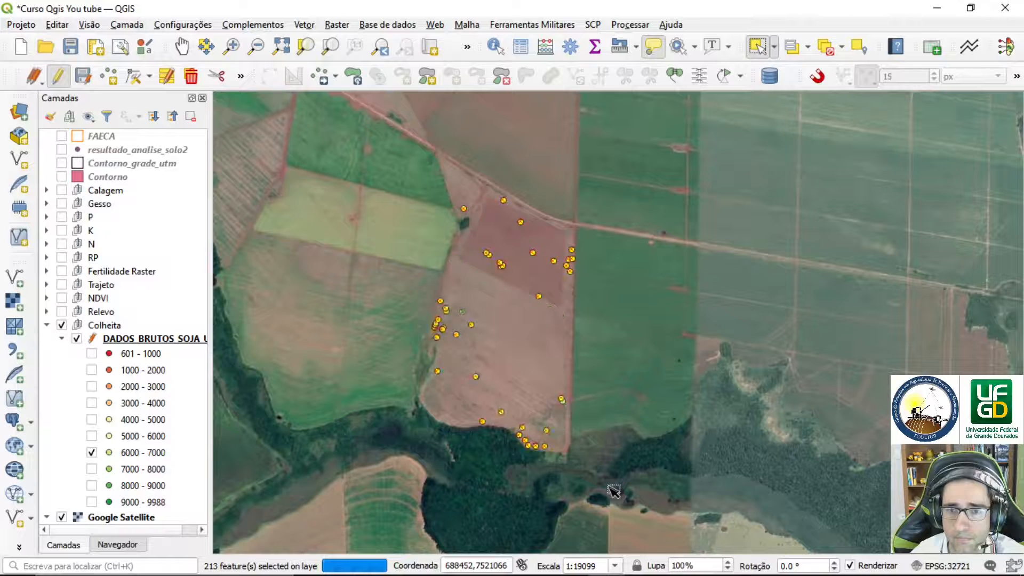
# Open the layer's attribute table, list only the selected features and examine their values across the columns through Rendimen_2.
pyautogui.click(522, 47)
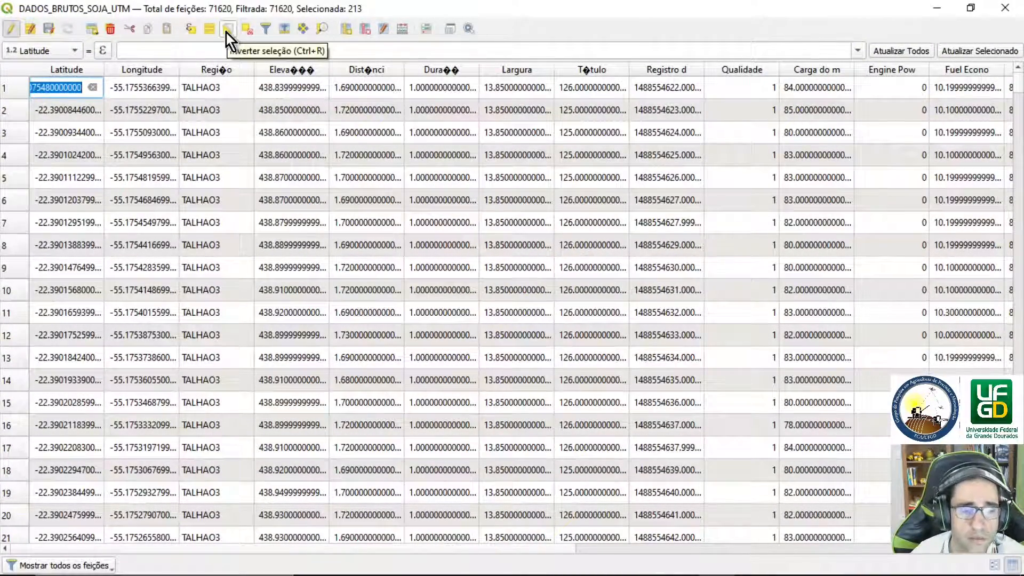
pyautogui.click(108, 566)
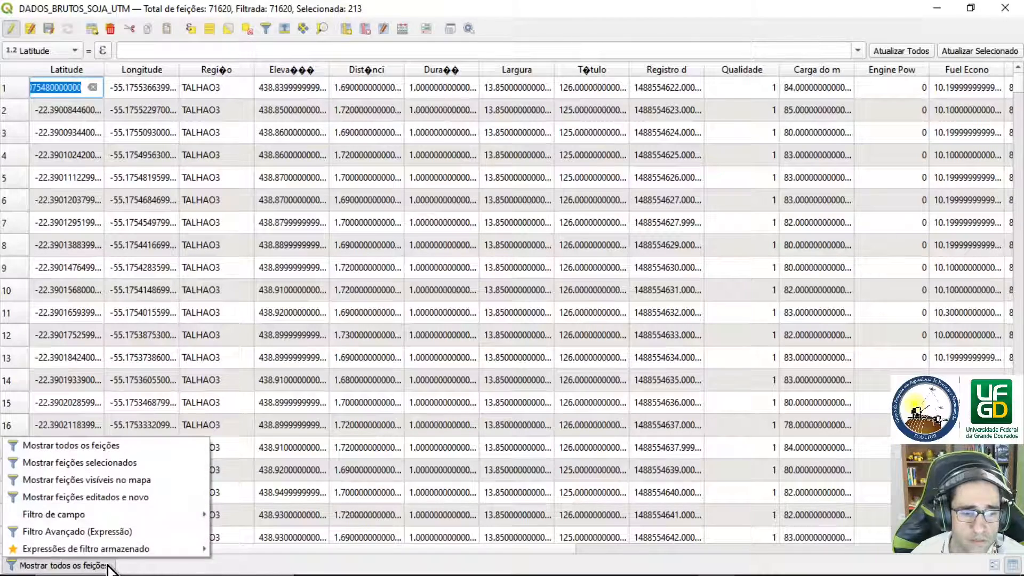
pyautogui.click(101, 462)
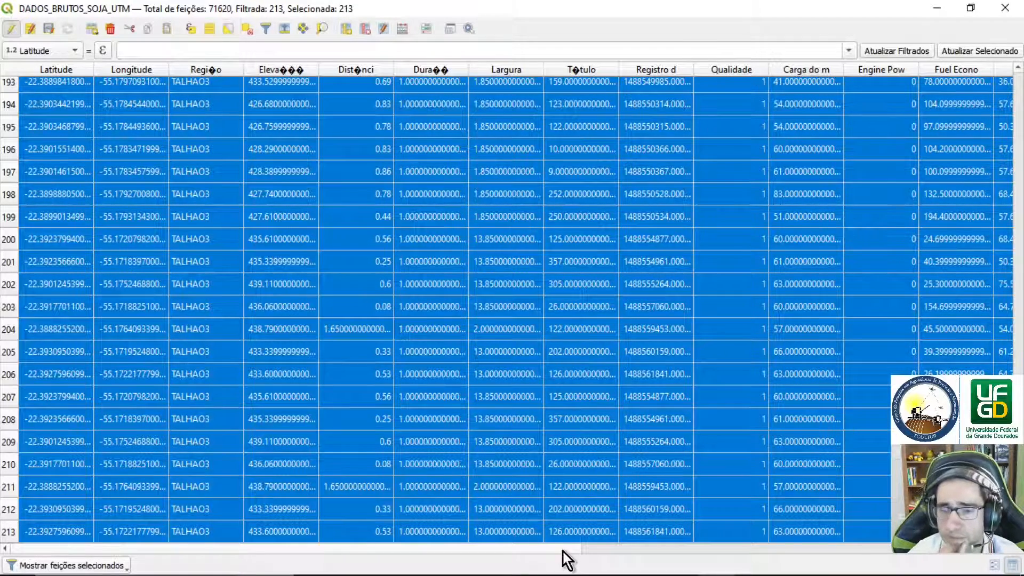
pyautogui.moveTo(562, 549); pyautogui.dragTo(993, 550)
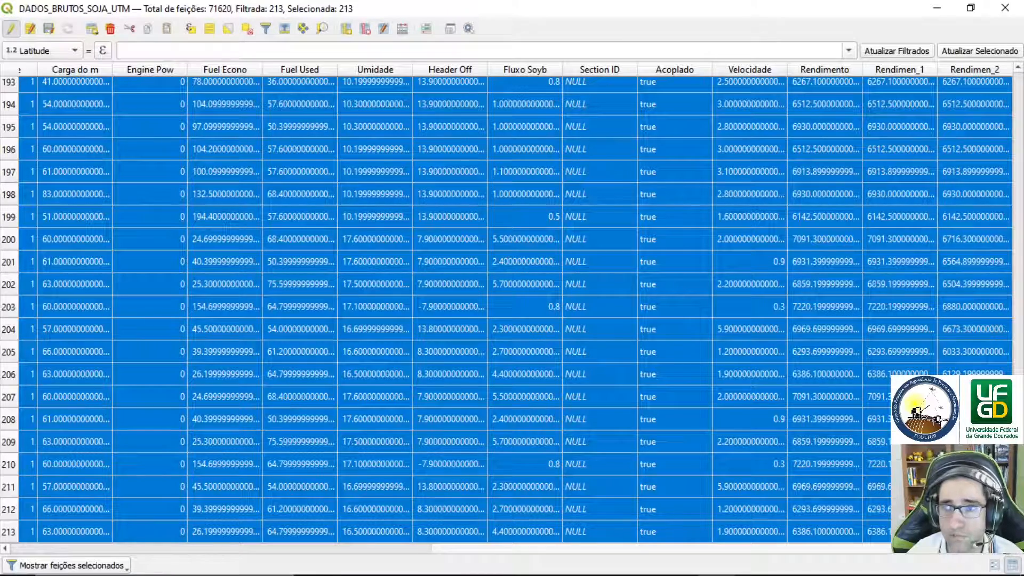
pyautogui.moveTo(1009, 550); pyautogui.dragTo(716, 538)
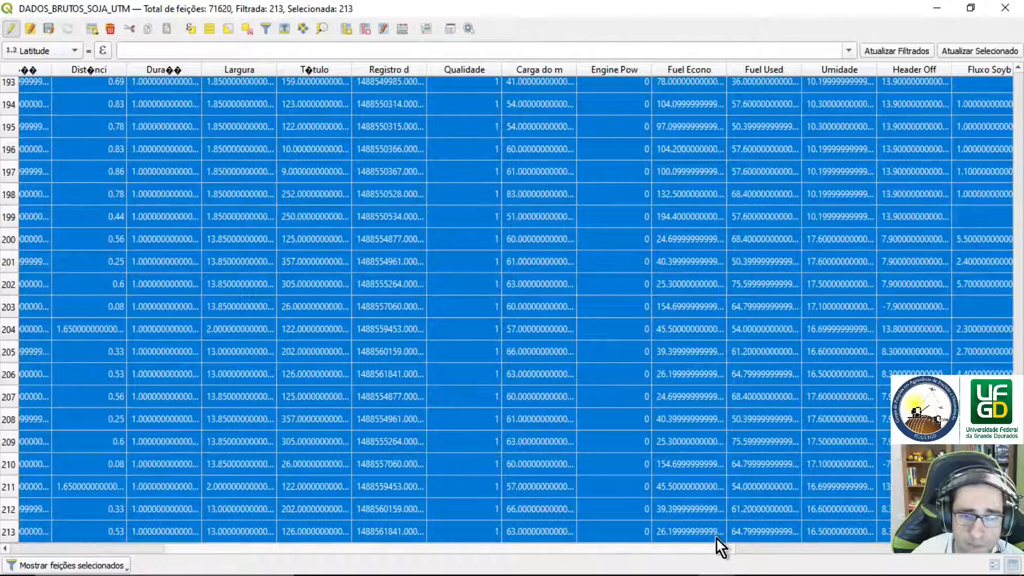
# Finish looking through the selected 6000 - 7000 records and close the attribute table.
pyautogui.moveTo(717, 539); pyautogui.dragTo(716, 538)
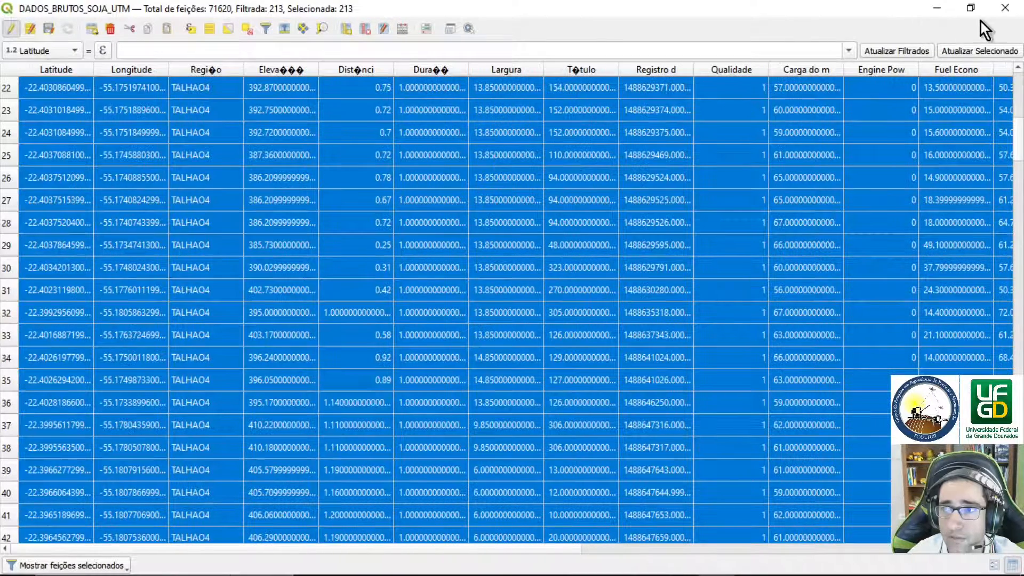
pyautogui.click(1001, 11)
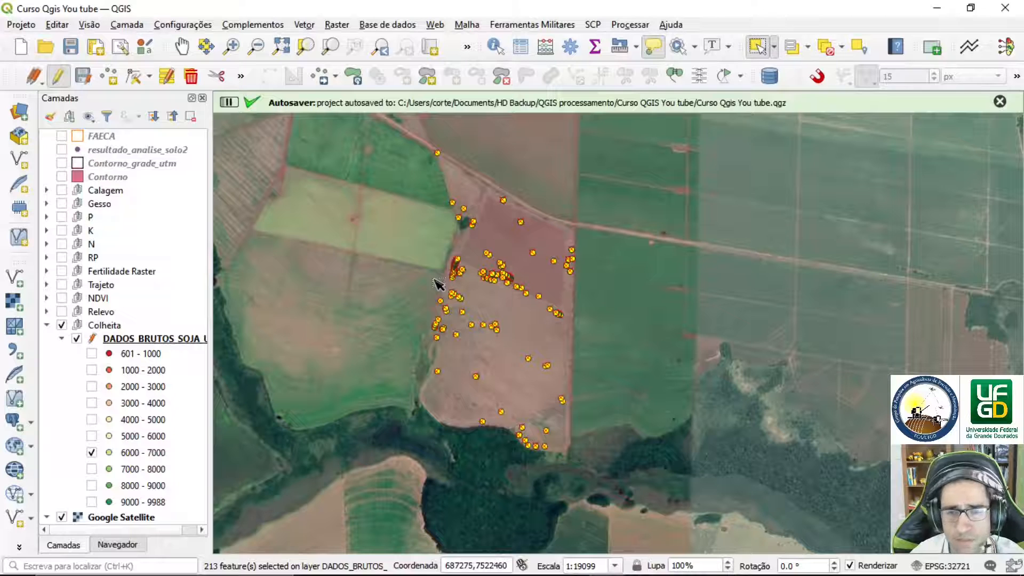
# Hide the 6000 - 7000 class, show only the 9000 - 9988 class and select all its points across the field.
pyautogui.click(92, 453)
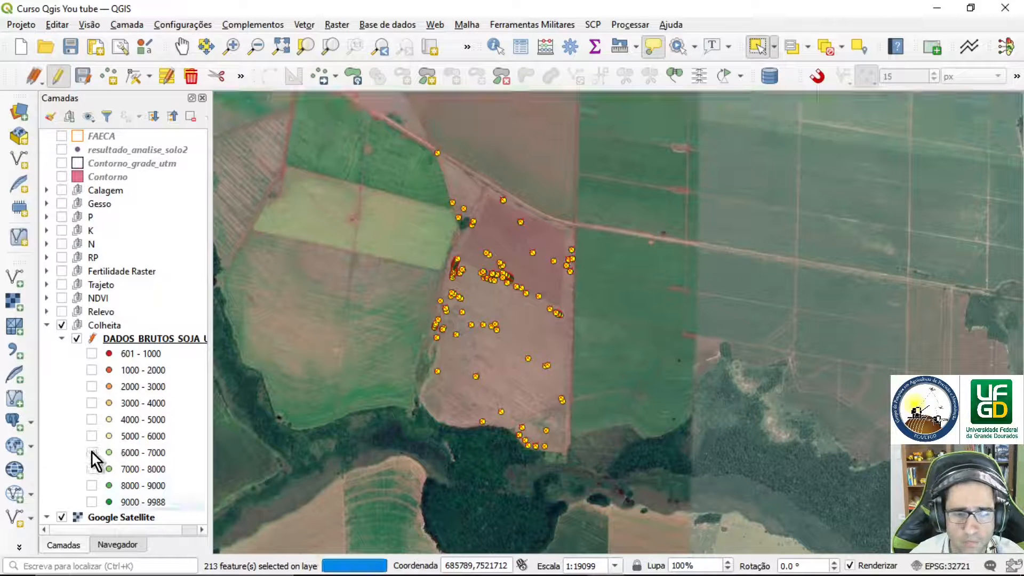
pyautogui.click(91, 469)
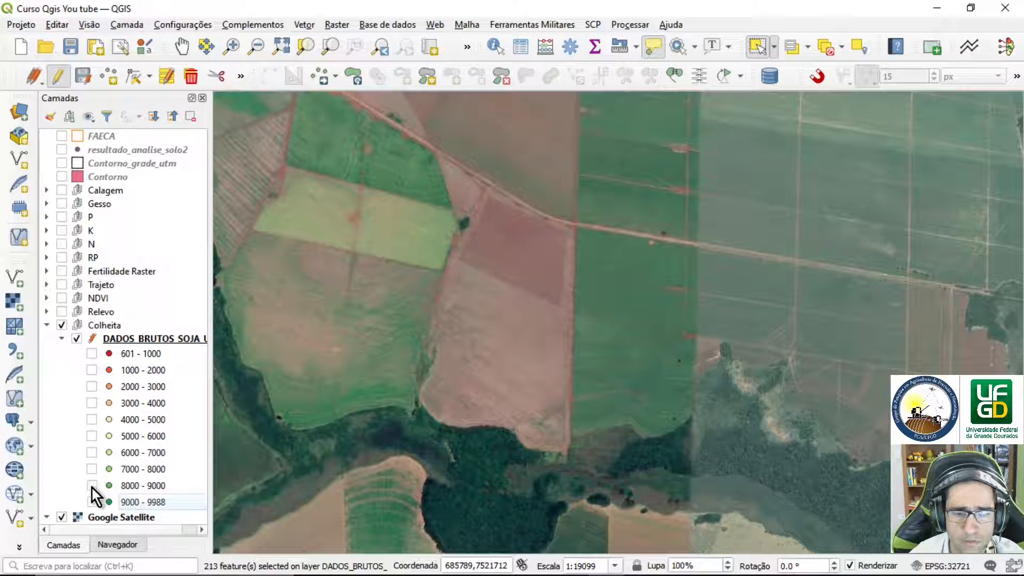
pyautogui.click(91, 501)
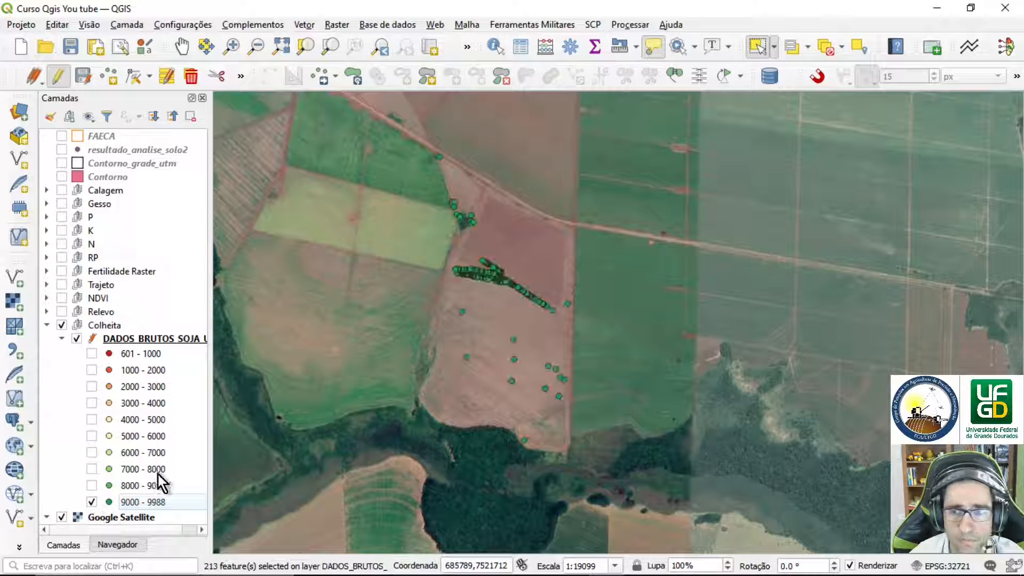
pyautogui.moveTo(401, 133); pyautogui.dragTo(601, 465)
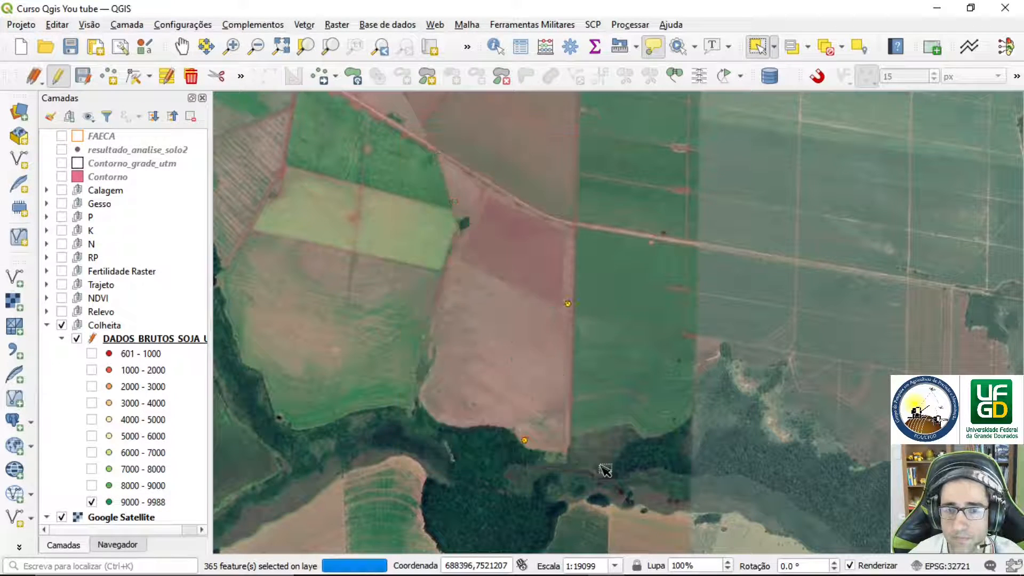
# List only the selected 9000 - 9988 features in the attribute table and examine their Largura values from last record to first.
pyautogui.click(519, 50)
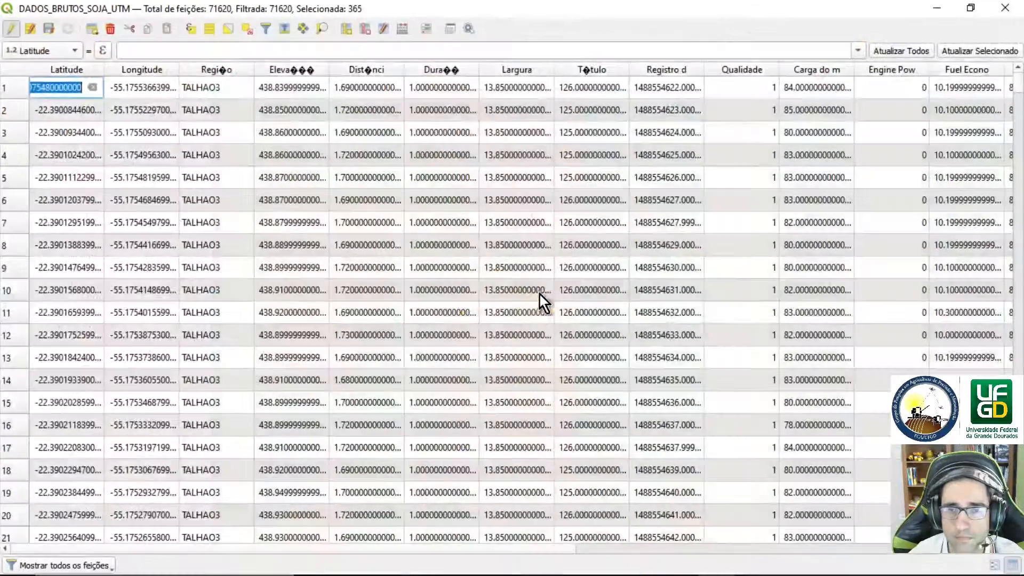
pyautogui.click(110, 568)
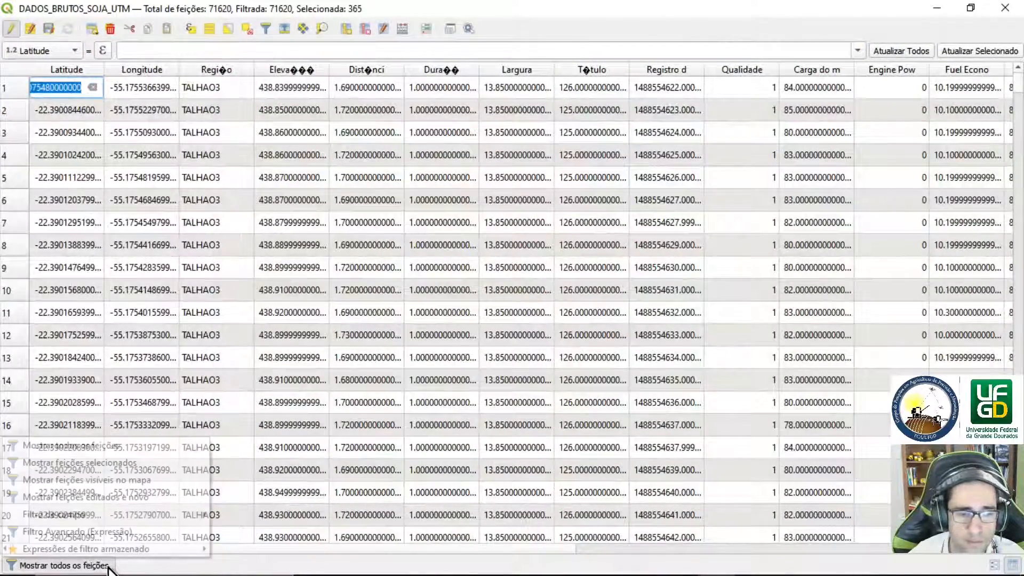
pyautogui.click(98, 463)
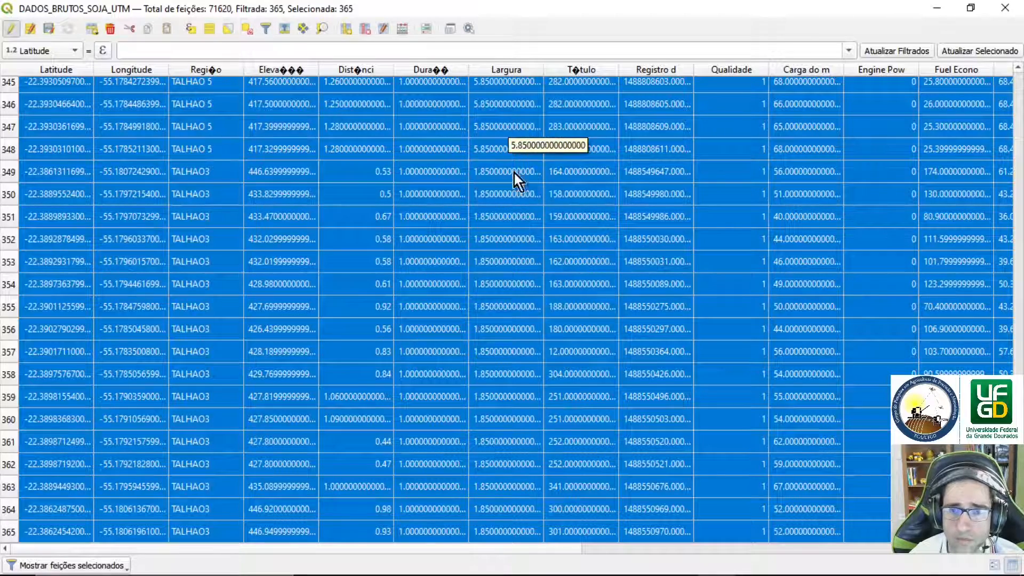
pyautogui.scroll(7, 516, 266)
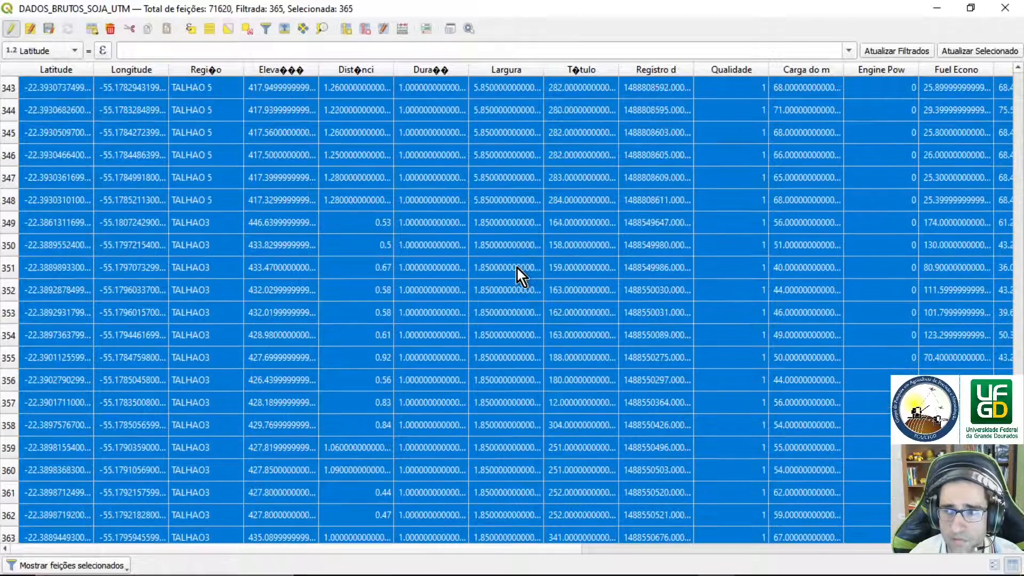
pyautogui.scroll(20, 518, 267)
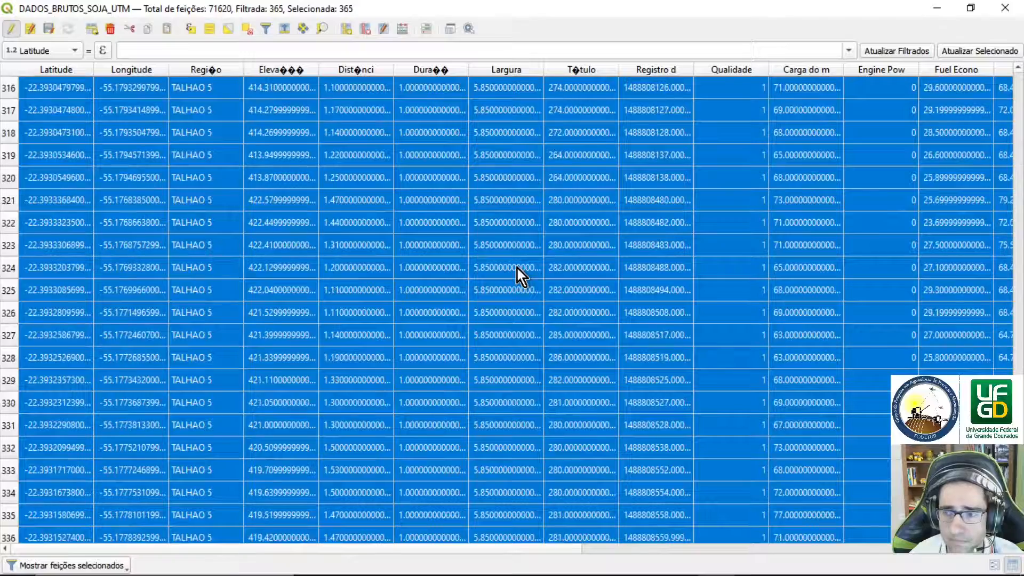
pyautogui.scroll(20, 517, 299)
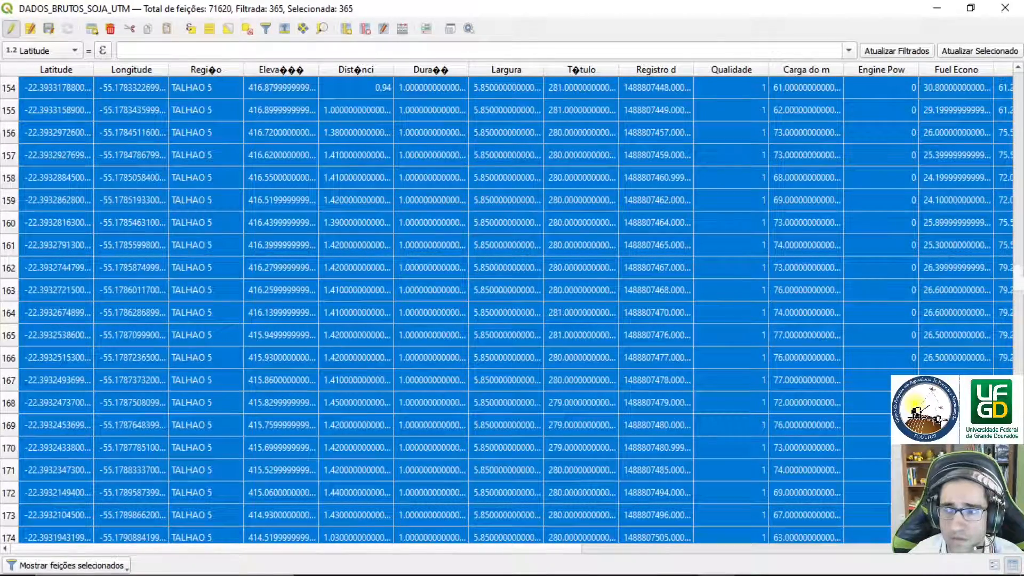
pyautogui.moveTo(1018, 289); pyautogui.dragTo(1018, 90)
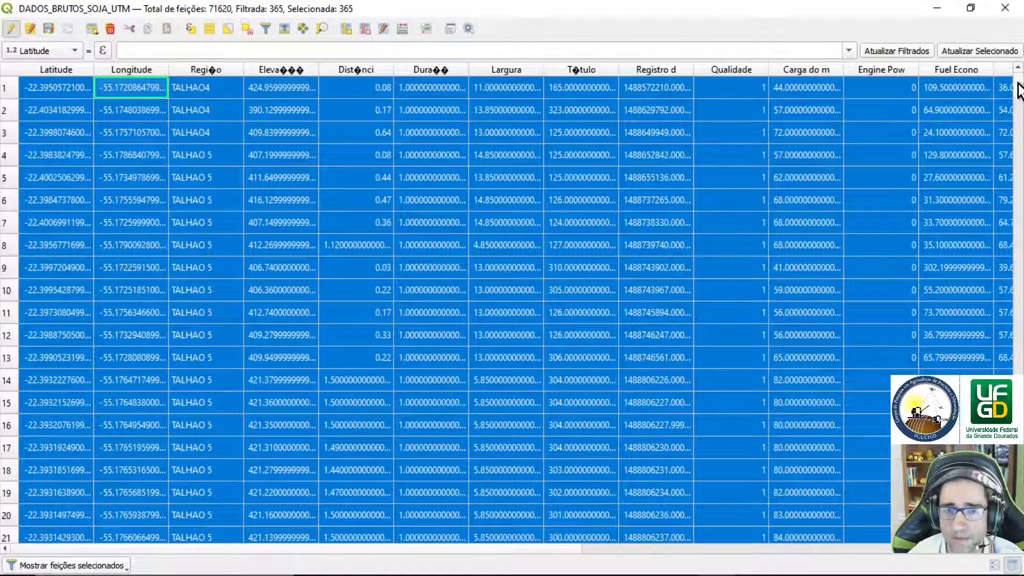
pyautogui.moveTo(1015, 88)
pyautogui.mouseDown()
pyautogui.moveTo(1016, 538)
pyautogui.moveTo(1016, 87)
pyautogui.mouseUp()
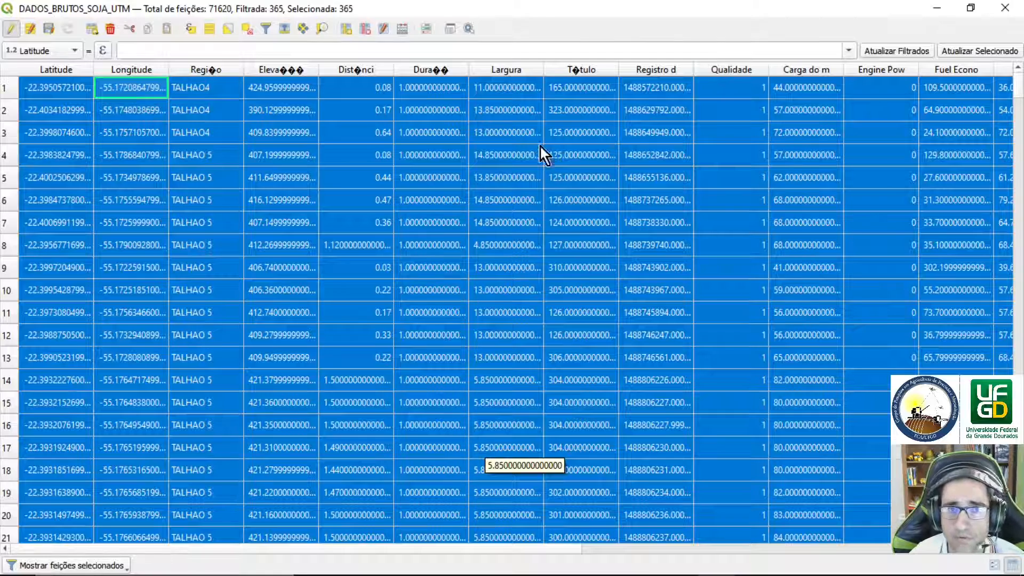
pyautogui.click(1005, 8)
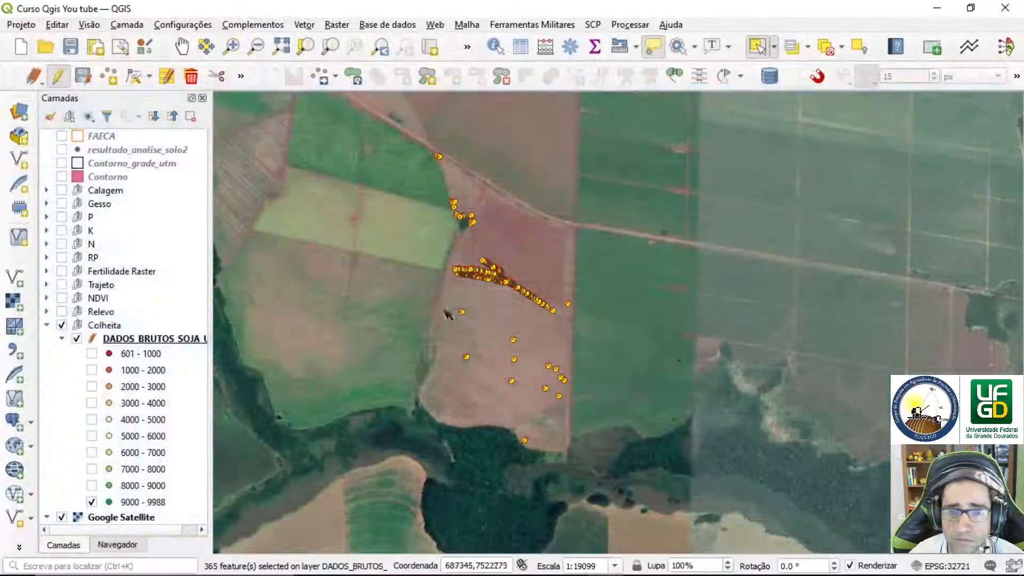
# Show the 8000 - 9000 and 7000 - 8000 classes as well and inspect how their points line up along the harvest passes.
pyautogui.click(91, 486)
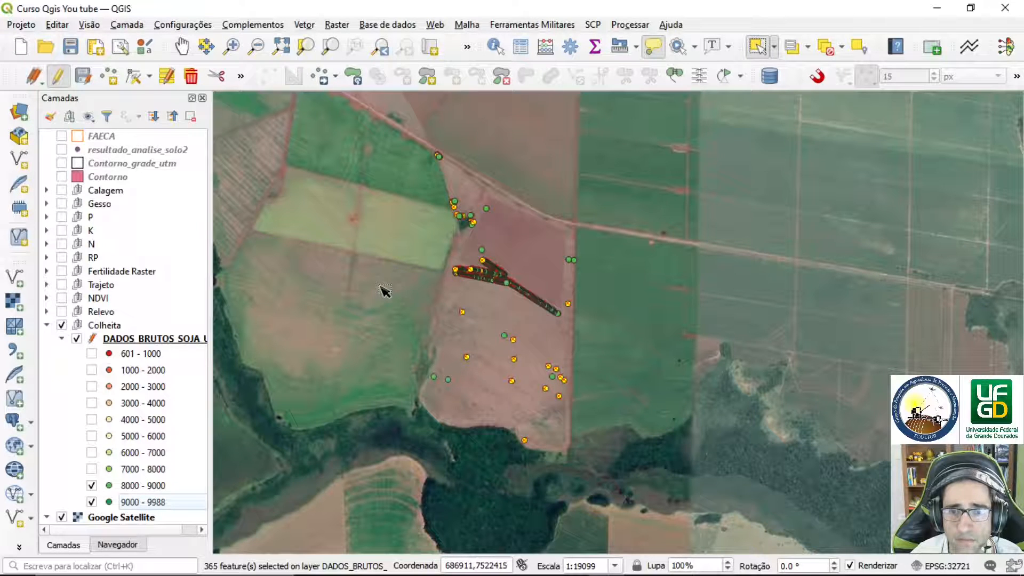
pyautogui.scroll(2, 491, 315)
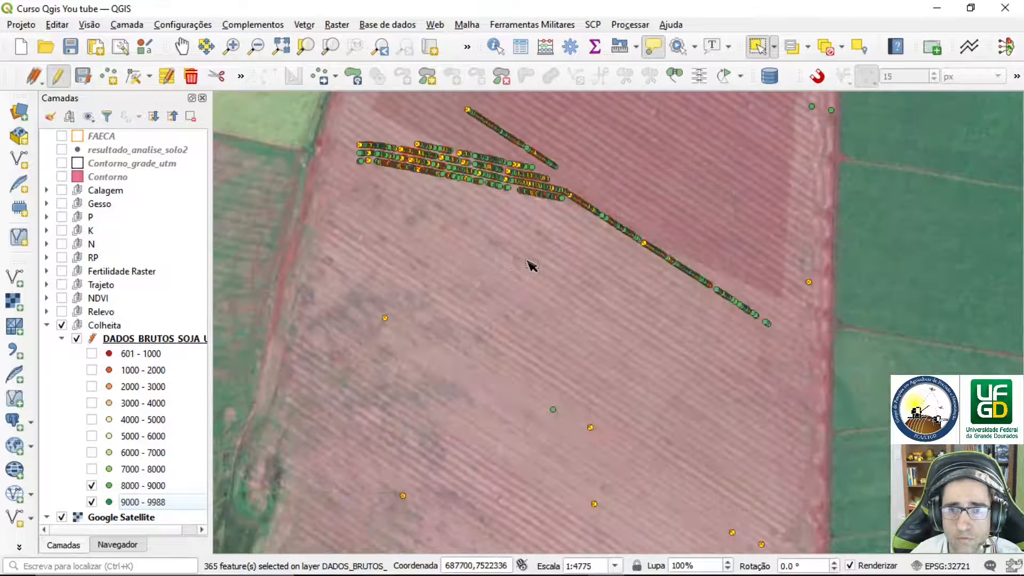
pyautogui.scroll(1, 531, 265)
pyautogui.scroll(-1, 531, 265)
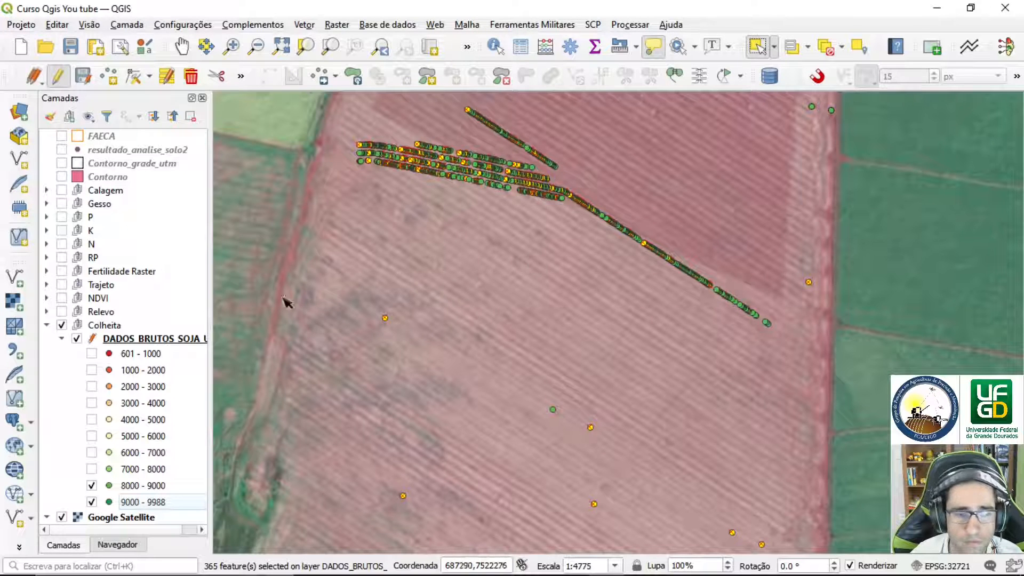
pyautogui.click(92, 469)
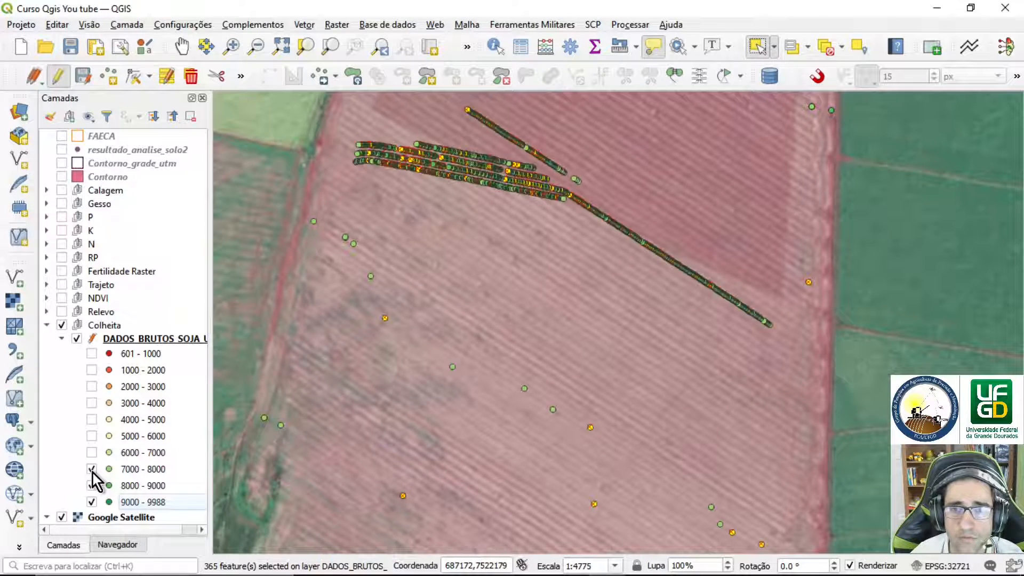
# Clear the current selection and select all the points of the three classes from 7000 - 8000 through 9000 - 9988.
pyautogui.moveTo(501, 246); pyautogui.dragTo(516, 332)
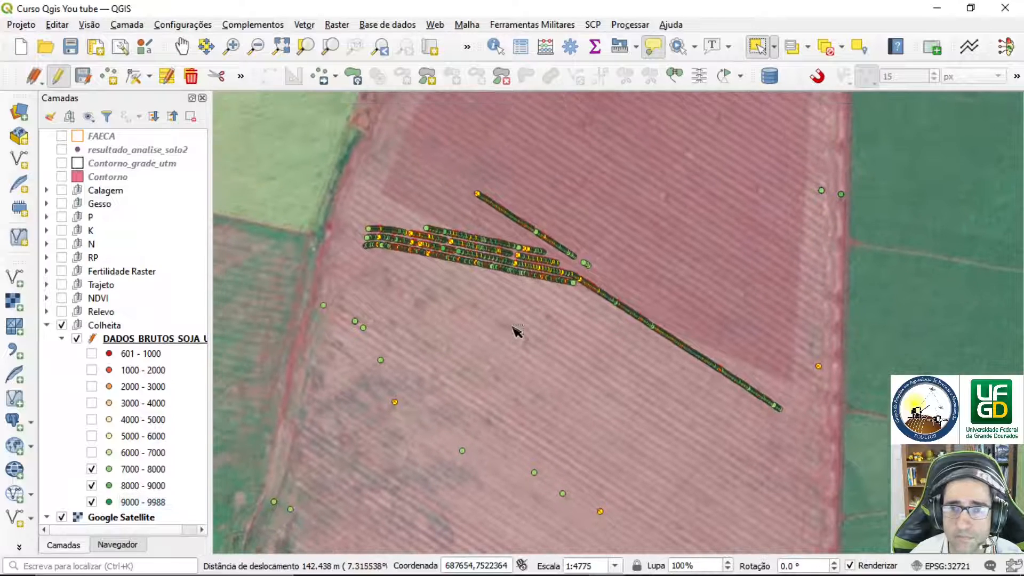
pyautogui.click(516, 332)
pyautogui.scroll(-3, 526, 287)
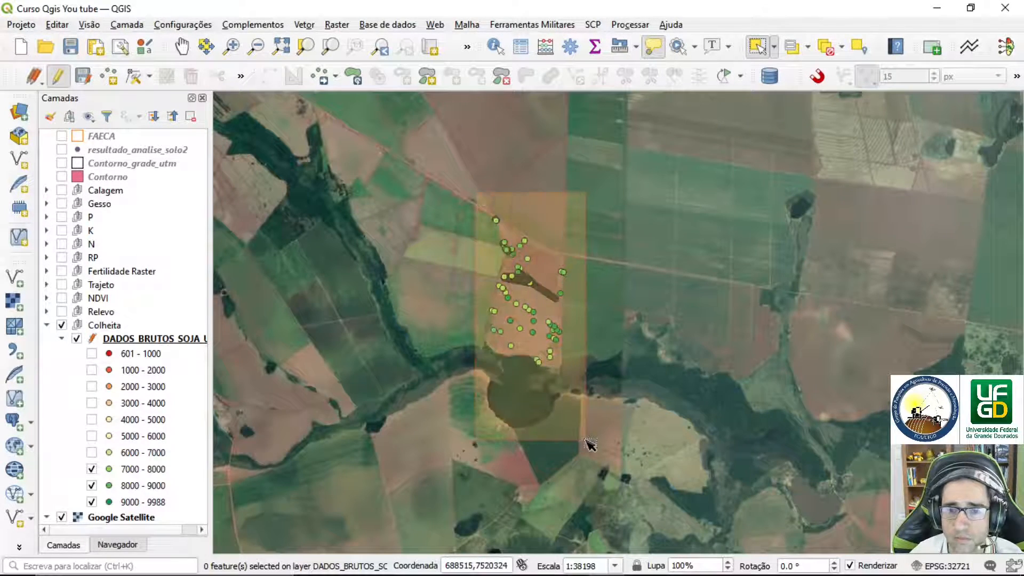
pyautogui.moveTo(590, 444); pyautogui.dragTo(587, 434)
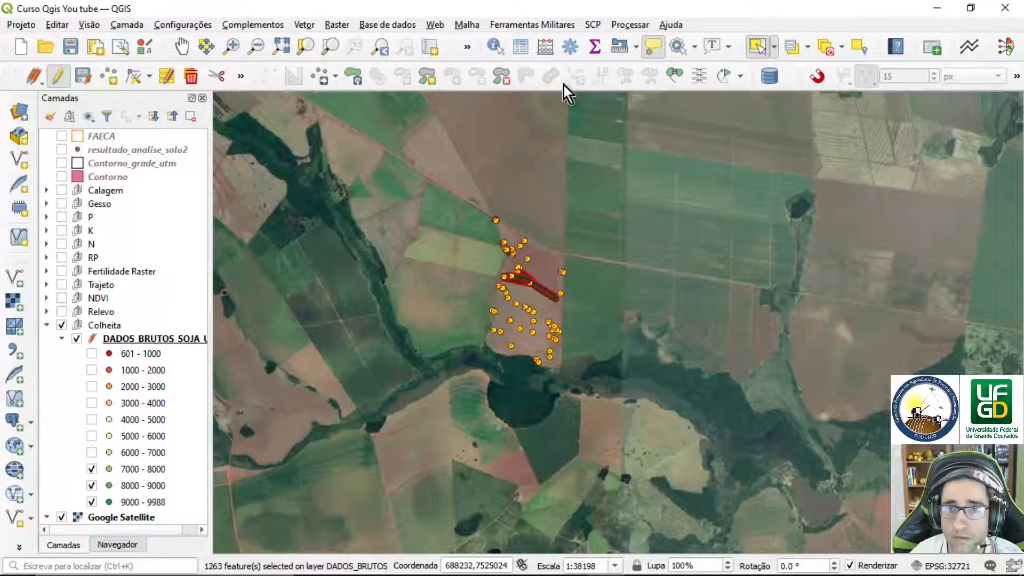
# List only the selected features of the three highest classes in the attribute table and examine their distance and Largura values throughout.
pyautogui.click(519, 47)
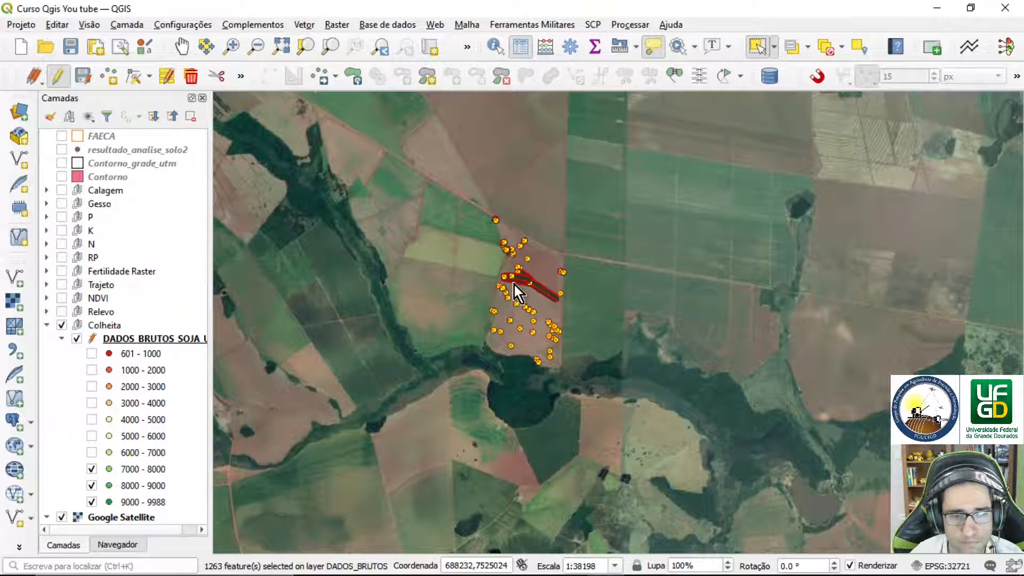
pyautogui.click(106, 565)
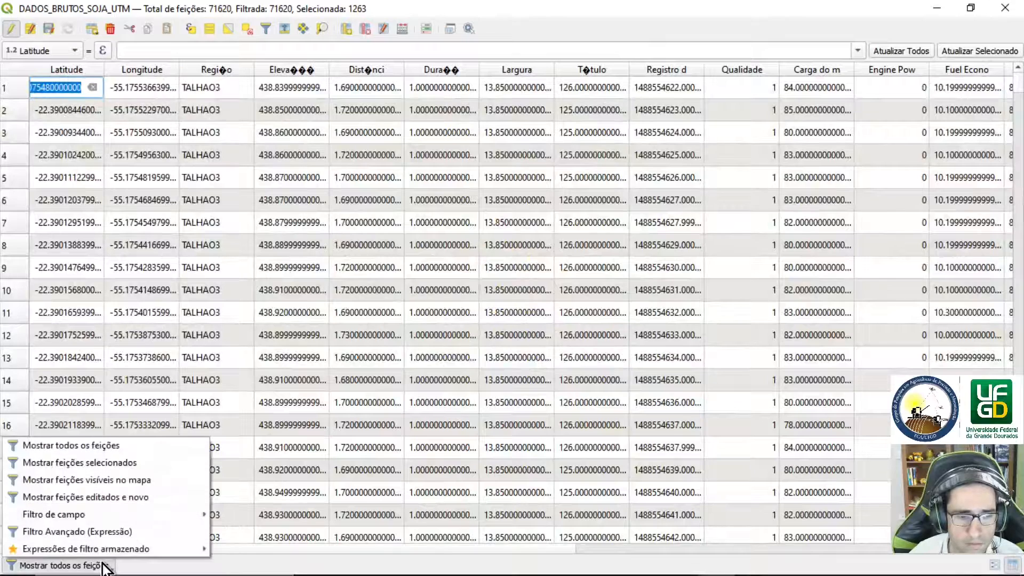
pyautogui.click(112, 462)
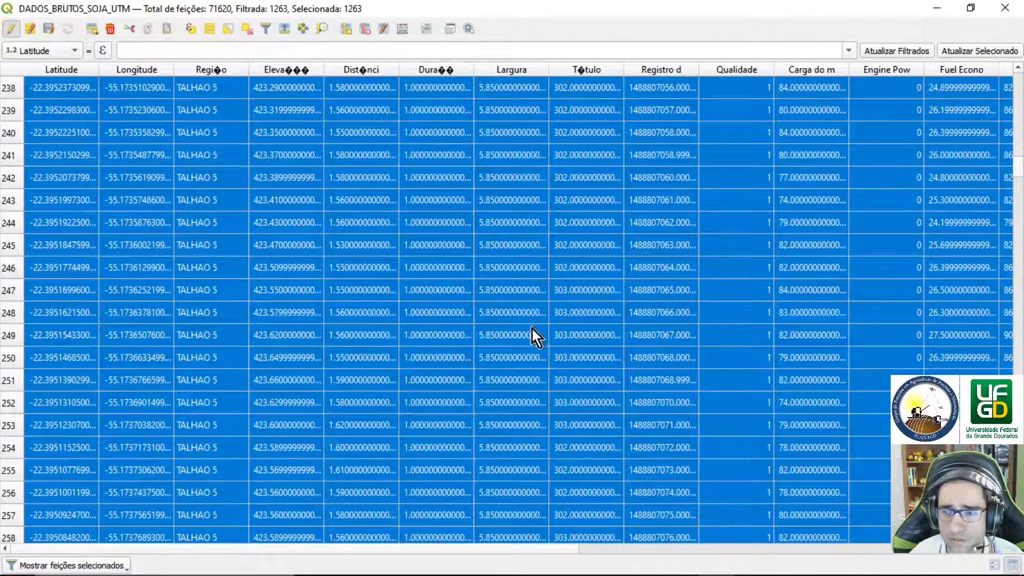
pyautogui.scroll(-20, 510, 351)
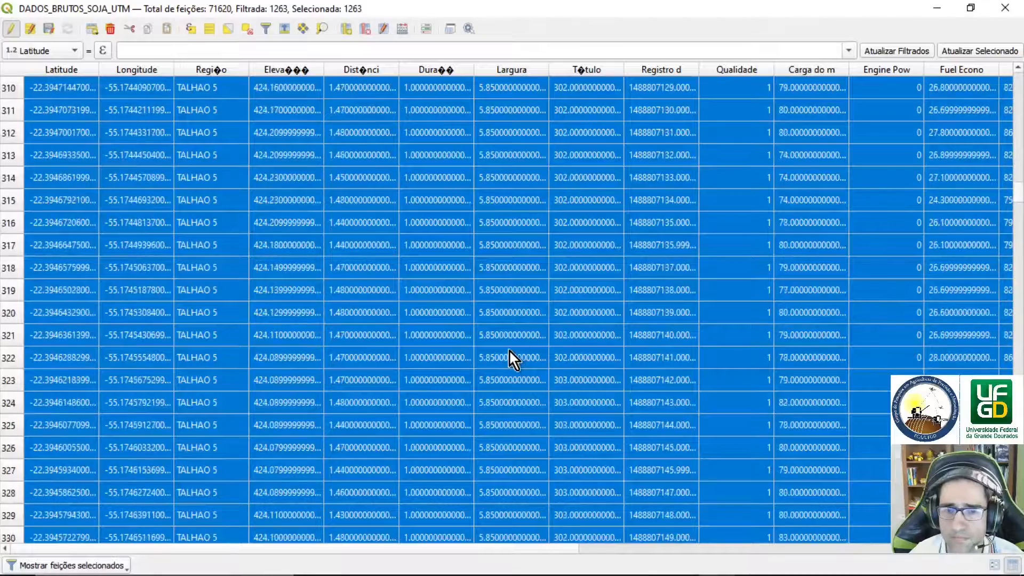
pyautogui.scroll(-18, 509, 349)
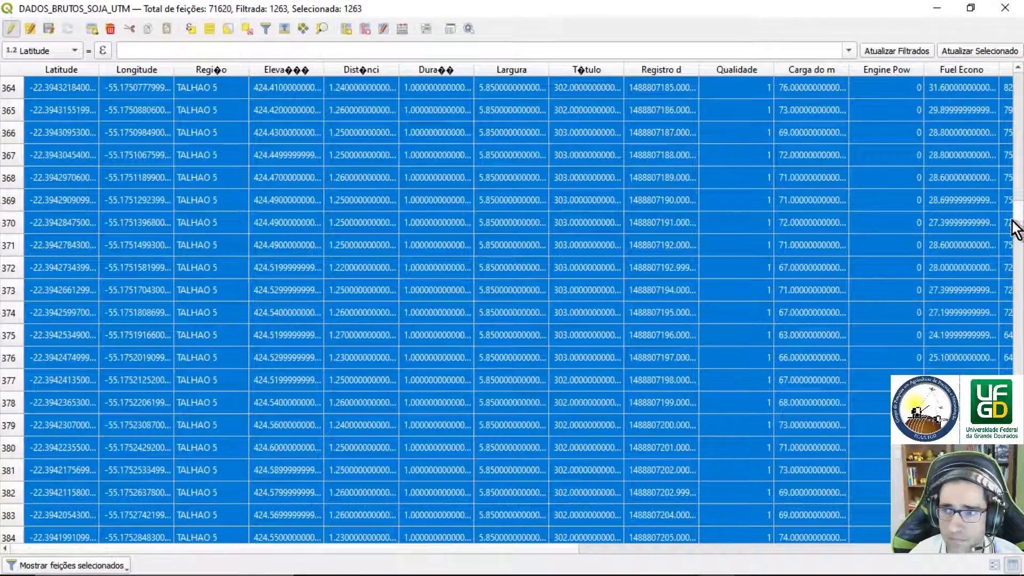
pyautogui.moveTo(1019, 218); pyautogui.dragTo(1018, 533)
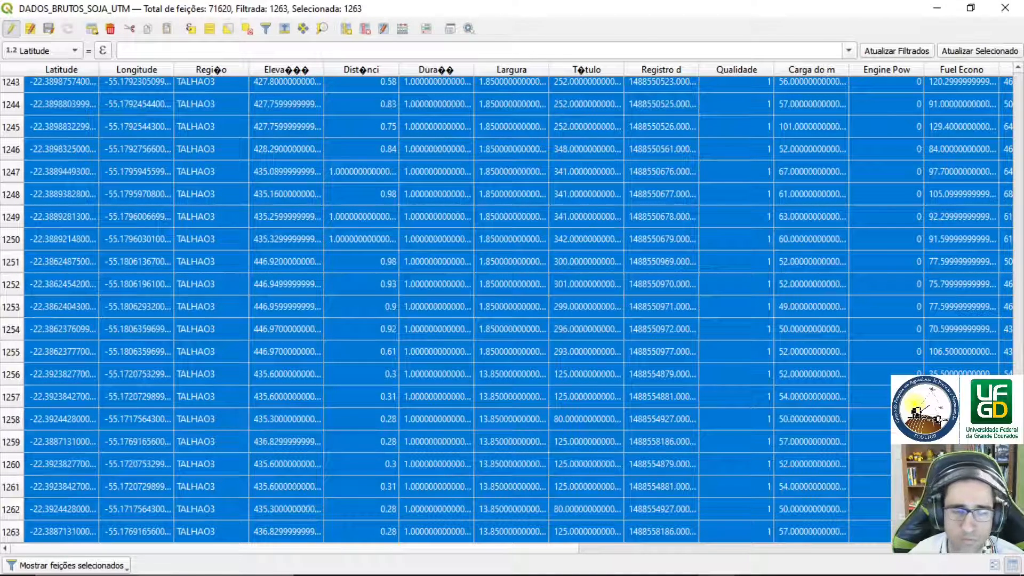
pyautogui.moveTo(1017, 536); pyautogui.dragTo(1007, 37)
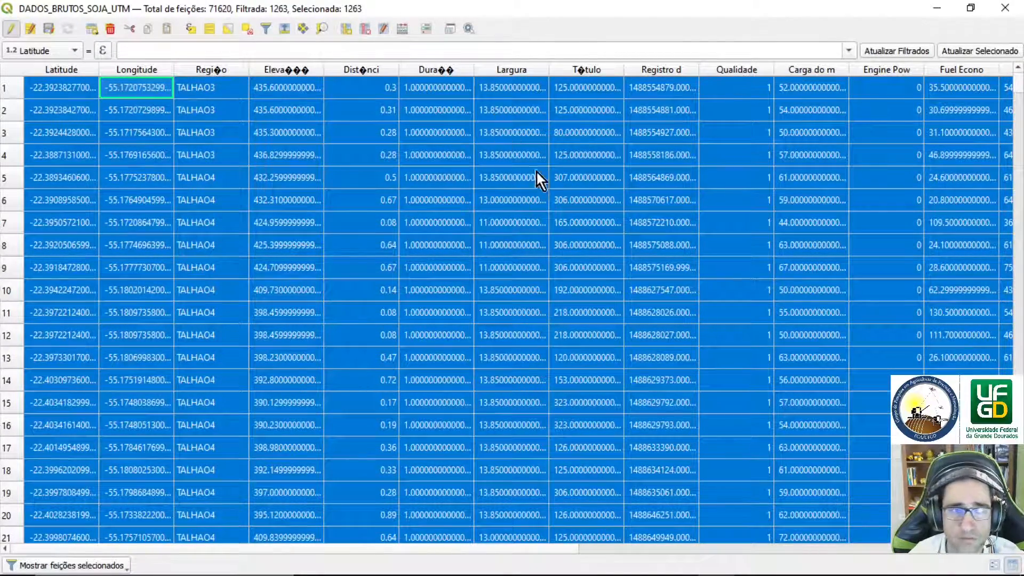
pyautogui.click(1005, 8)
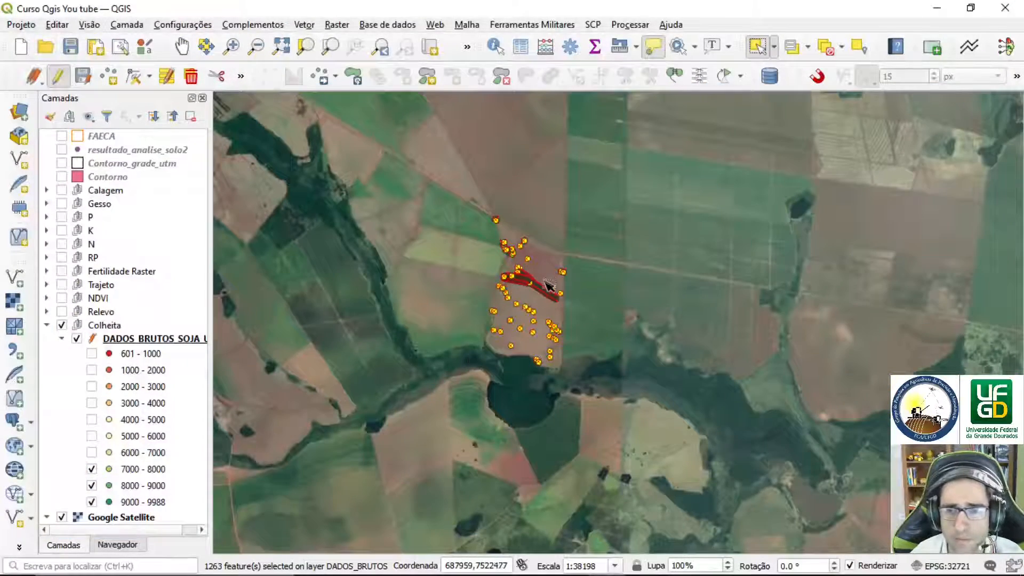
# Delete all the selected points of the 7000 - 8000 through 9000 - 9988 classes and show the 6000 - 7000 class.
pyautogui.scroll(2, 549, 287)
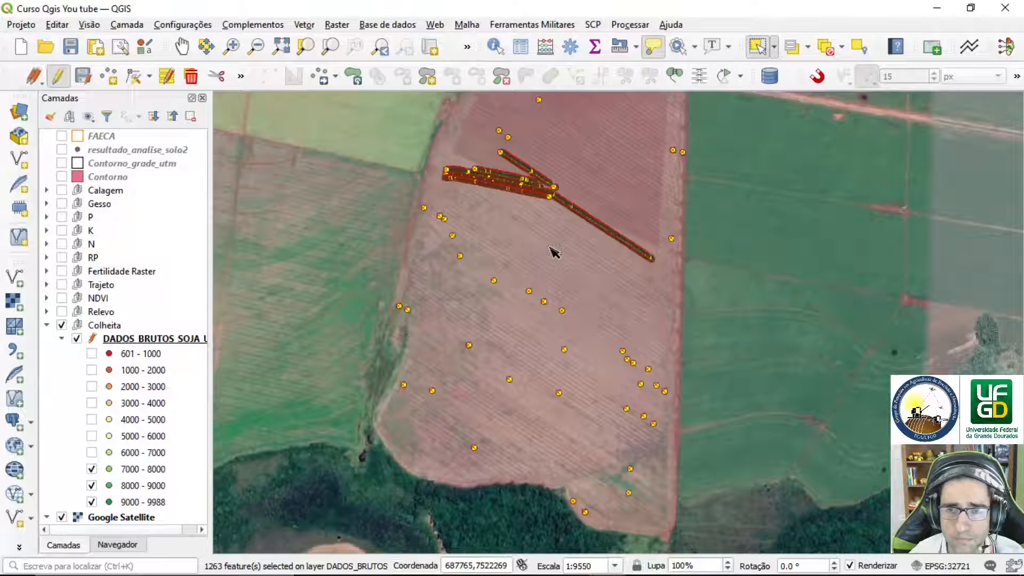
pyautogui.moveTo(551, 254); pyautogui.dragTo(554, 363)
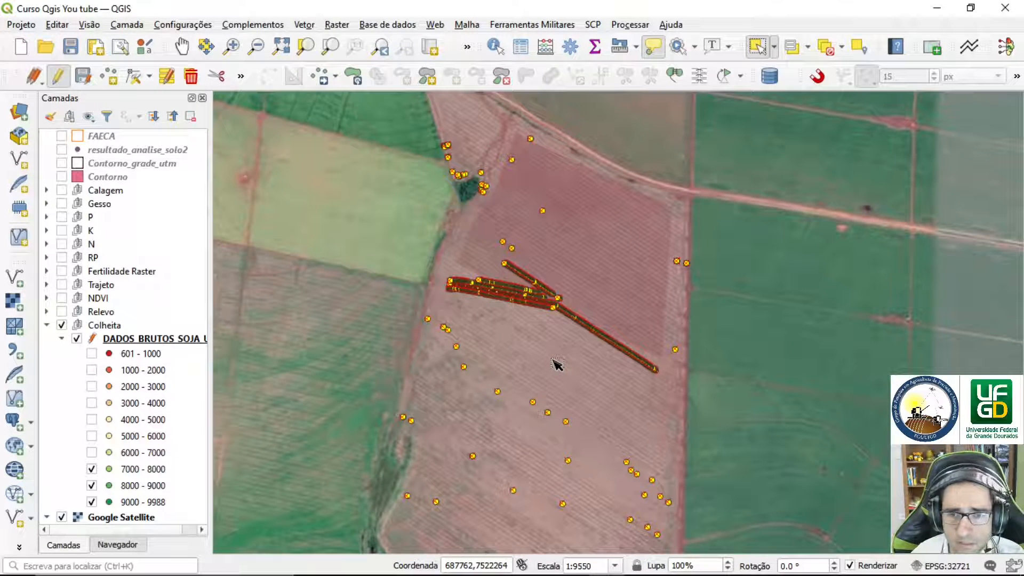
pyautogui.scroll(-1, 553, 359)
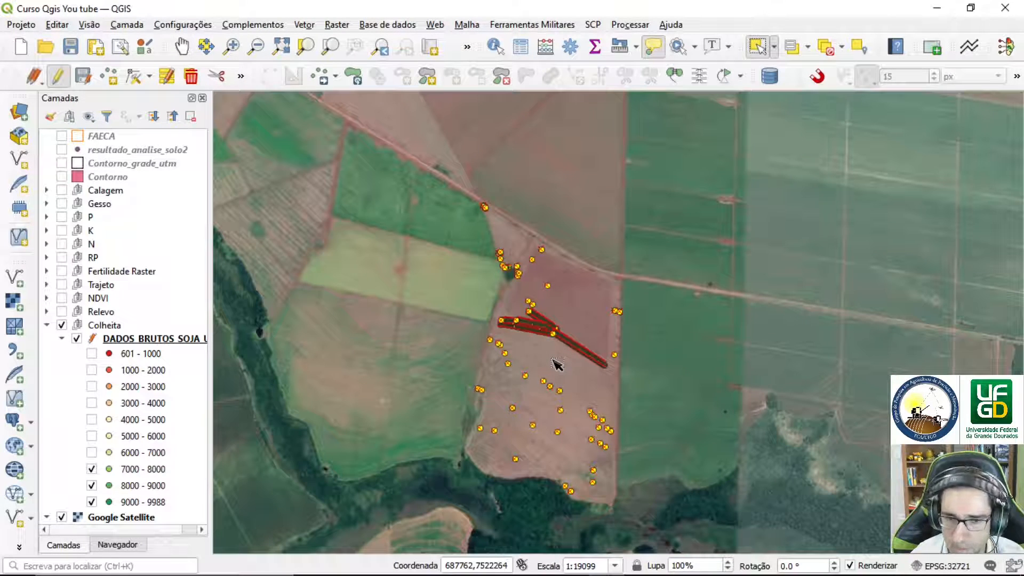
pyautogui.press('Delete')
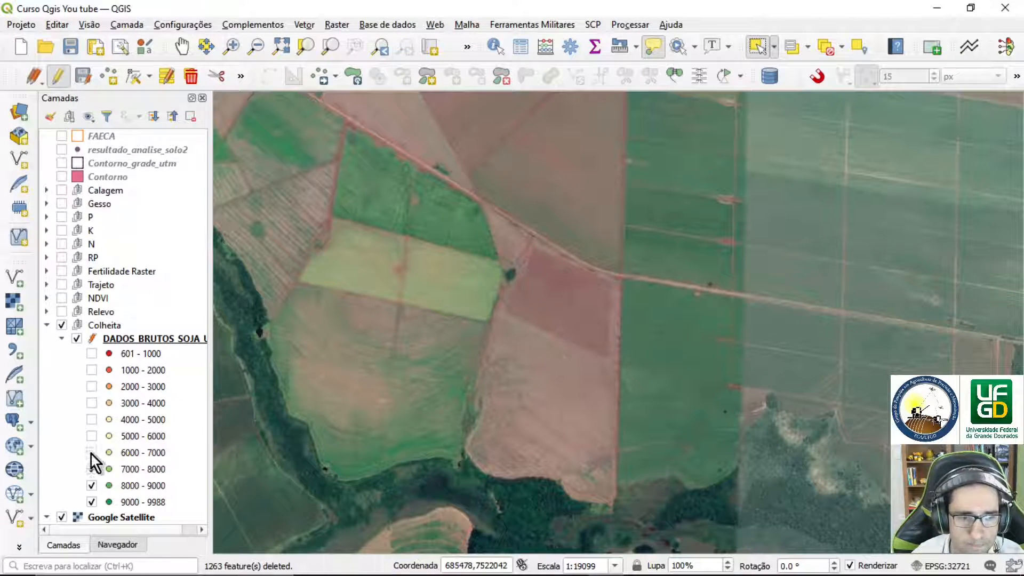
pyautogui.click(91, 452)
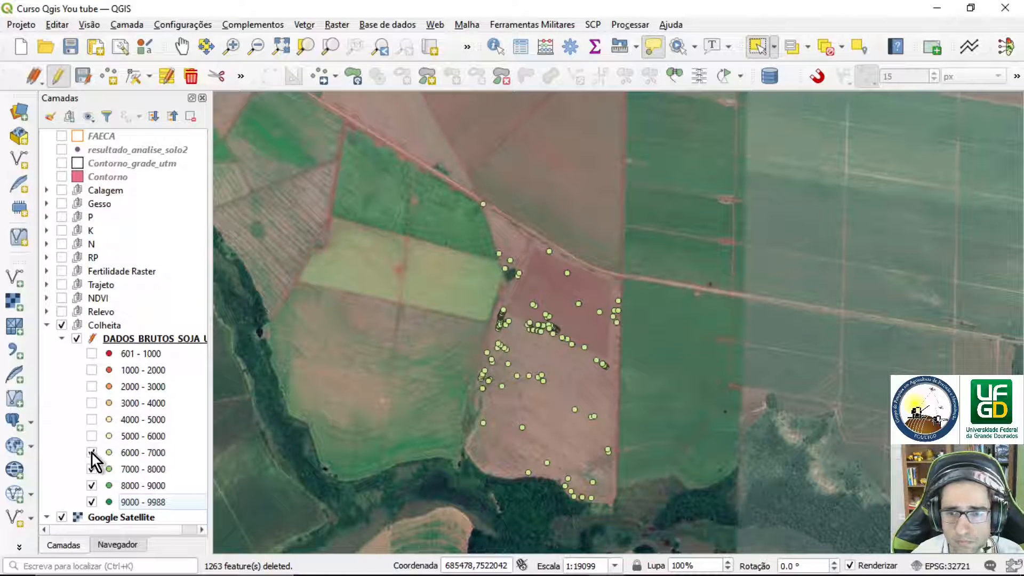
# Stop editing the DADOS_BRUTOS_SOJA_UTM layer and save the point deletions.
pyautogui.scroll(1, 552, 348)
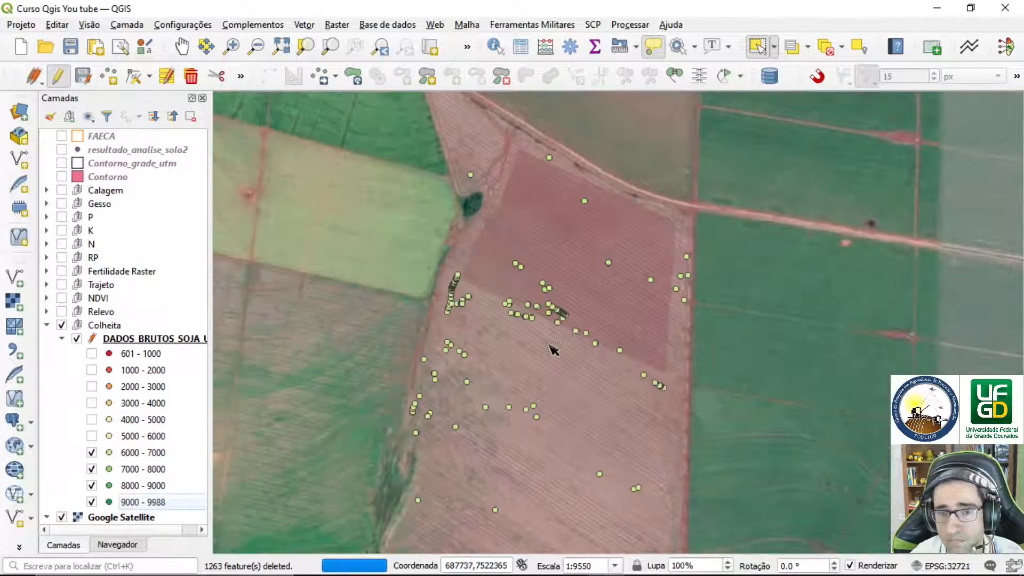
pyautogui.scroll(1, 552, 348)
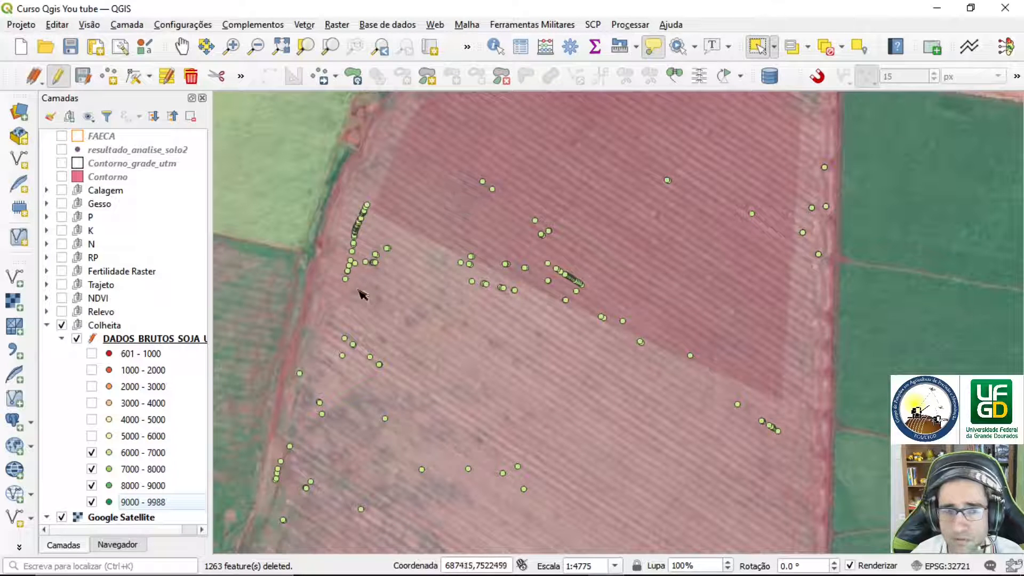
pyautogui.click(57, 76)
pyautogui.click(518, 302)
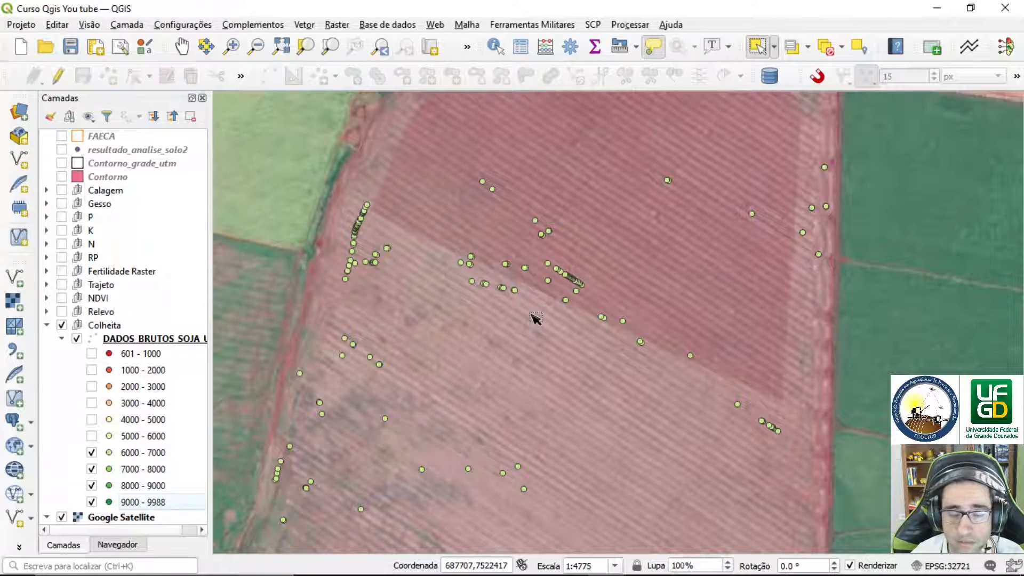
# Show the six hidden yield classes from 601 - 1000 through 5000 - 6000 on the map.
pyautogui.click(92, 355)
pyautogui.click(92, 370)
pyautogui.click(92, 387)
pyautogui.click(93, 403)
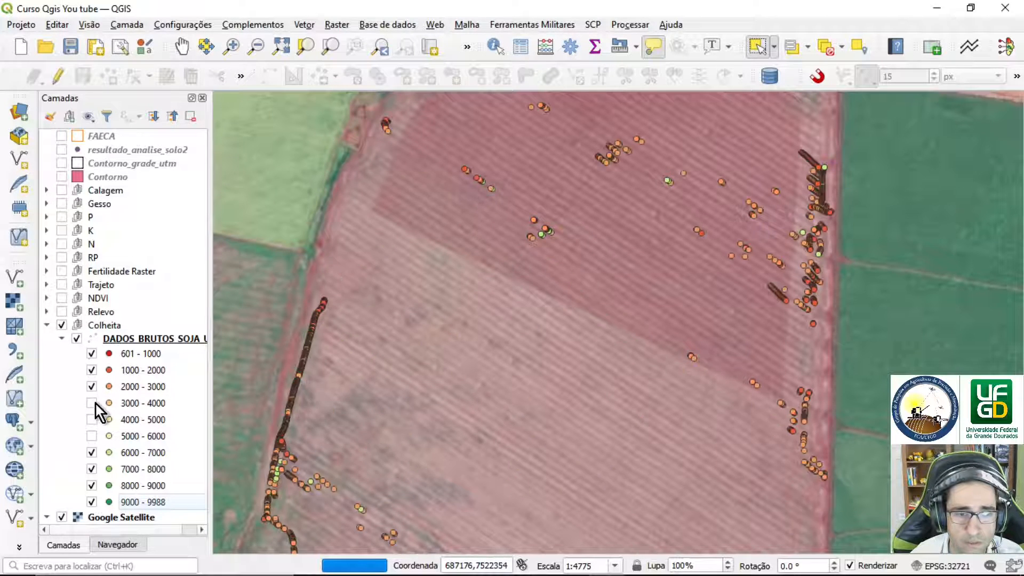
pyautogui.click(92, 419)
pyautogui.click(92, 436)
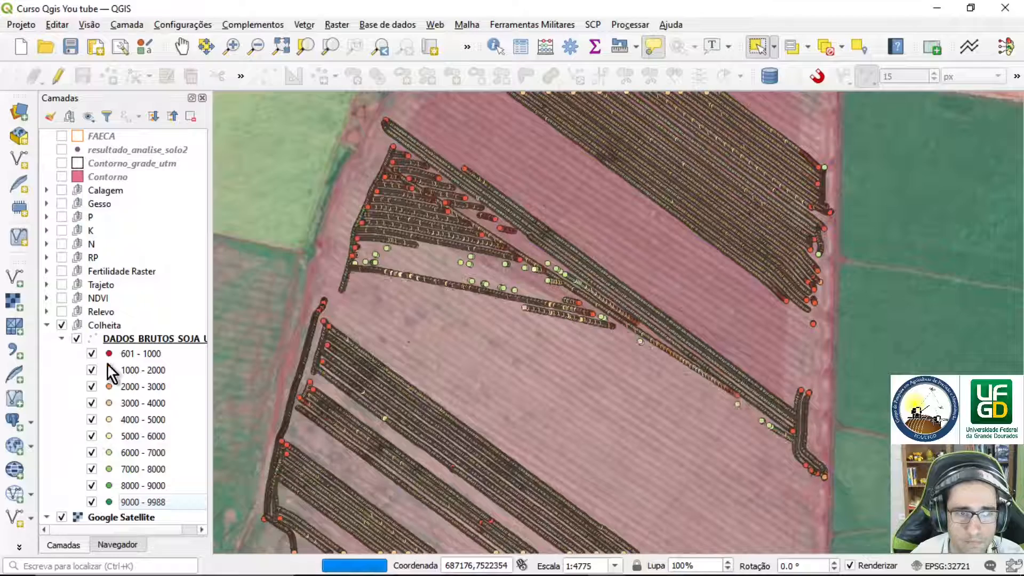
# Reclassify the Rendimen_2 symbology of the yield layer into 5 classes using Quebra Natural (Jenks) and apply it.
pyautogui.doubleClick(132, 341)
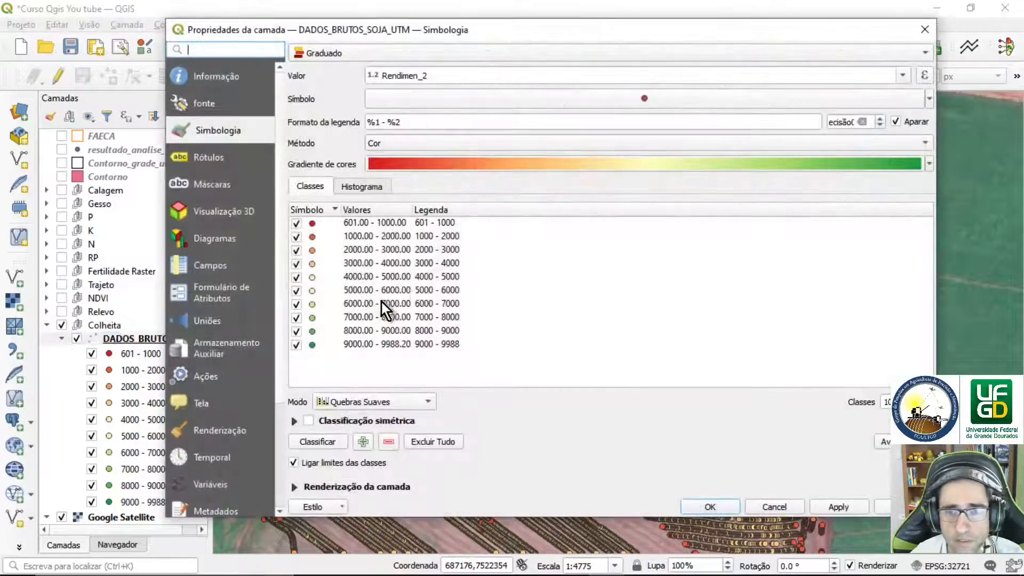
pyautogui.click(355, 408)
pyautogui.click(377, 386)
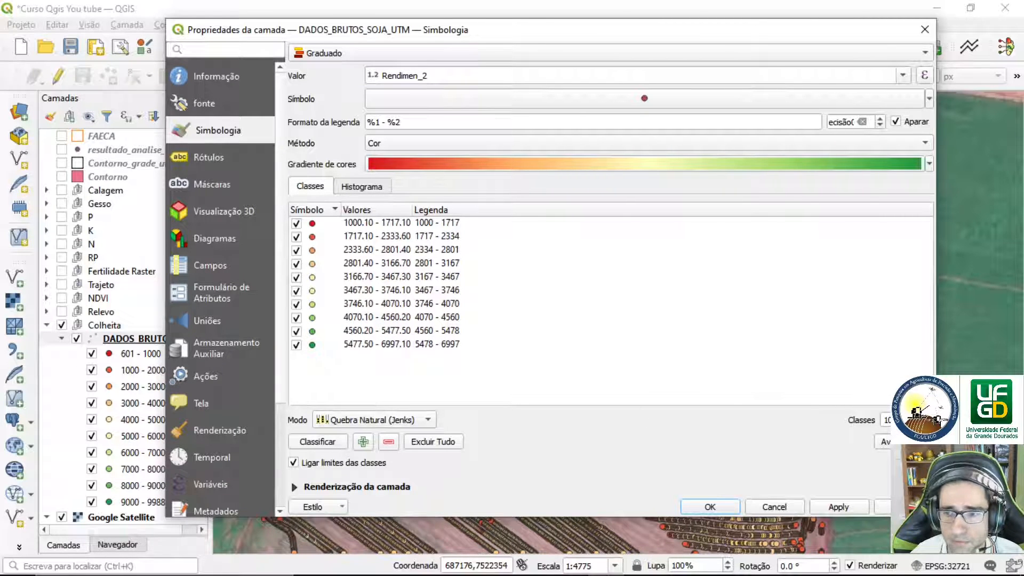
pyautogui.click(928, 423)
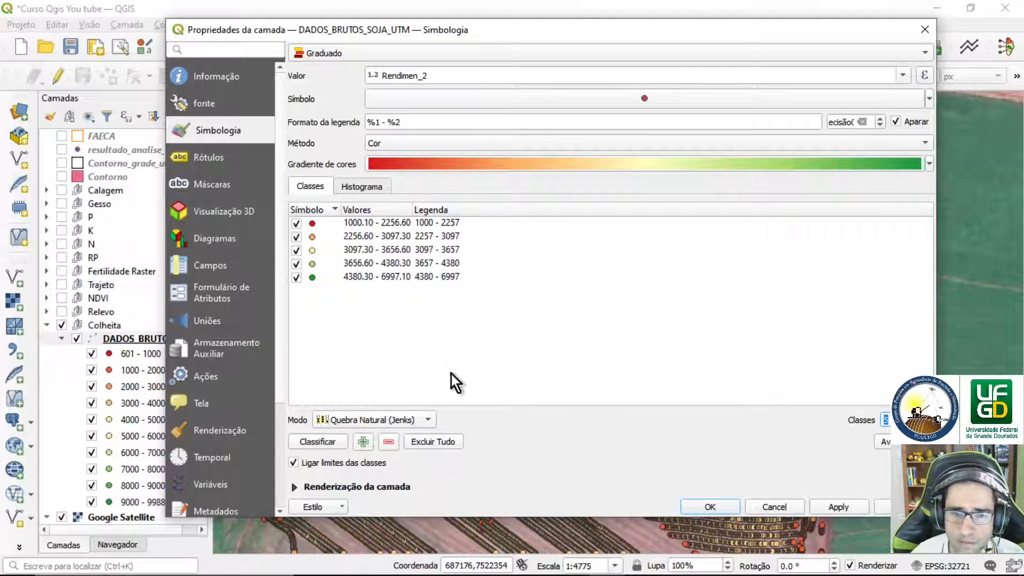
pyautogui.click(844, 504)
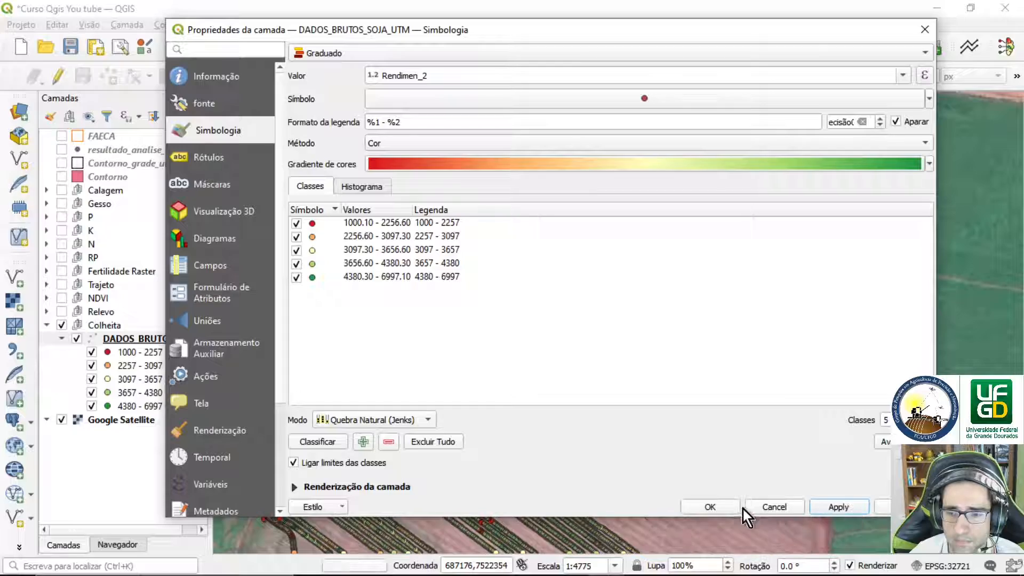
pyautogui.click(715, 505)
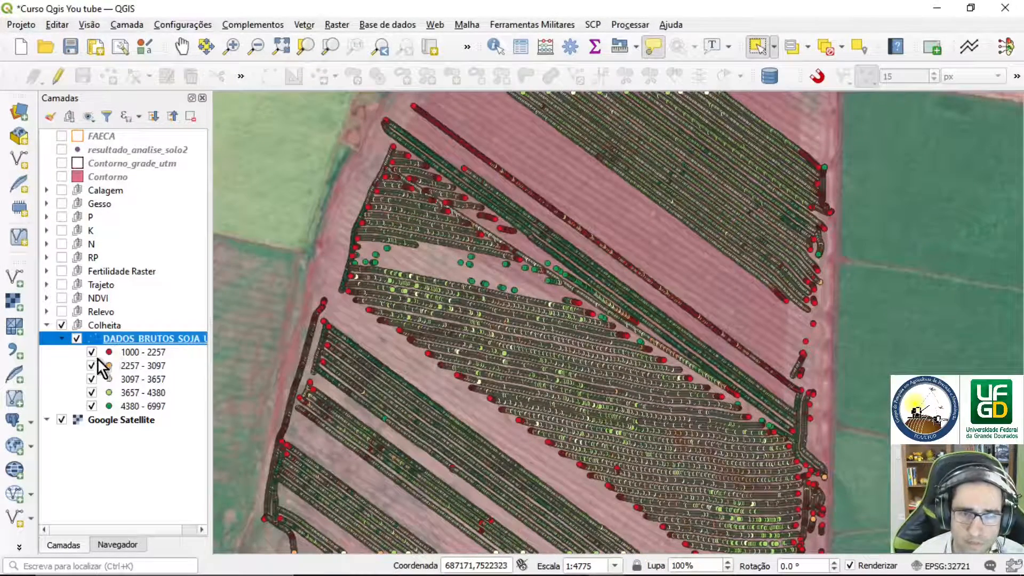
# Examine how the five new yield classes are distributed along the harvest passes across the field.
pyautogui.scroll(-1, 570, 390)
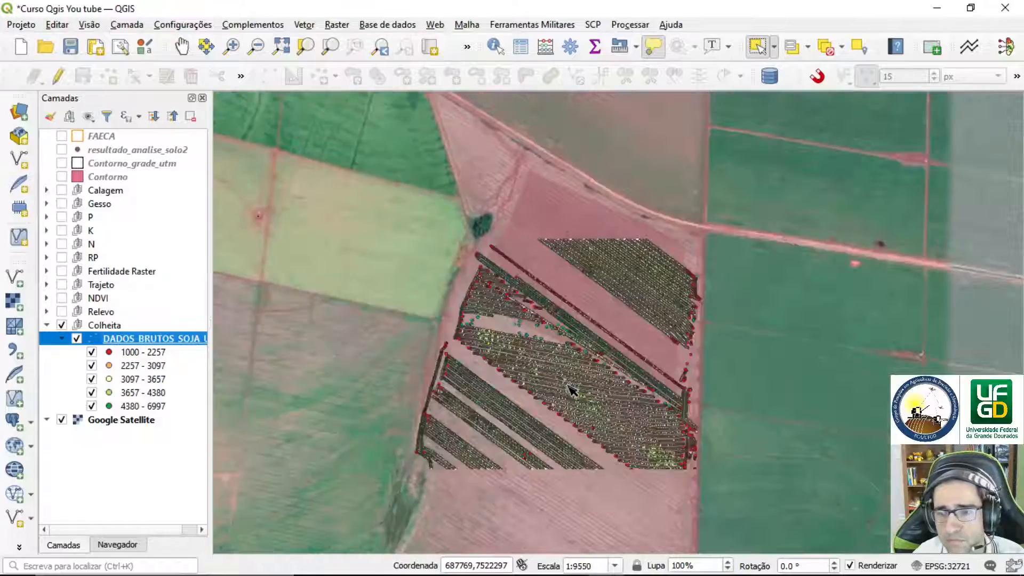
pyautogui.scroll(1, 570, 389)
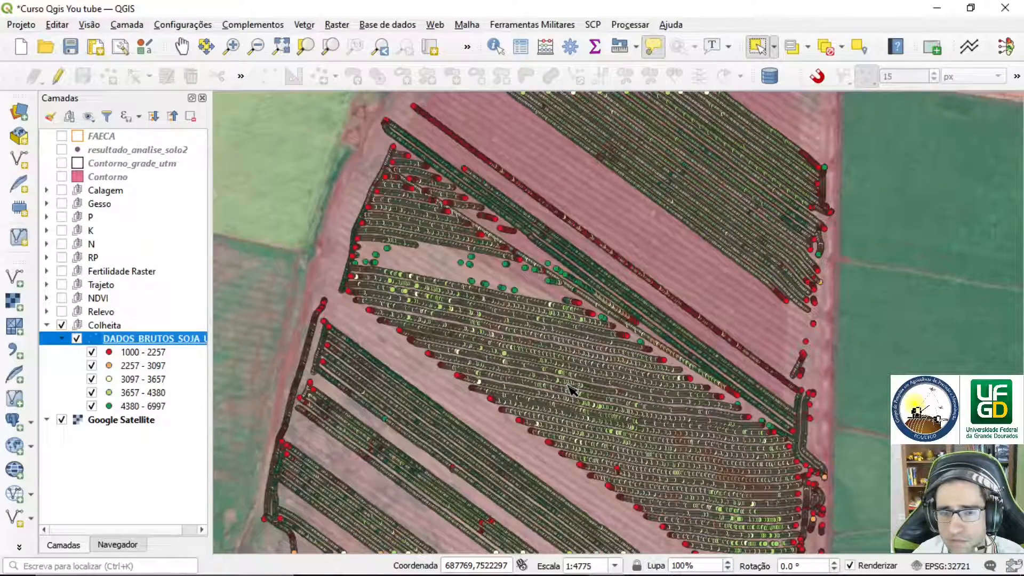
pyautogui.scroll(1, 554, 424)
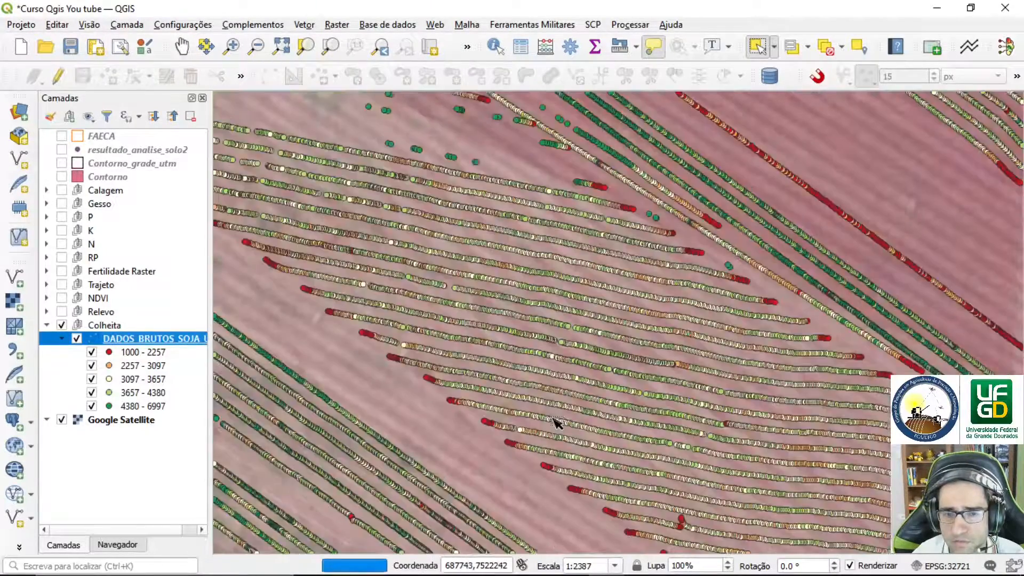
pyautogui.scroll(-1, 554, 423)
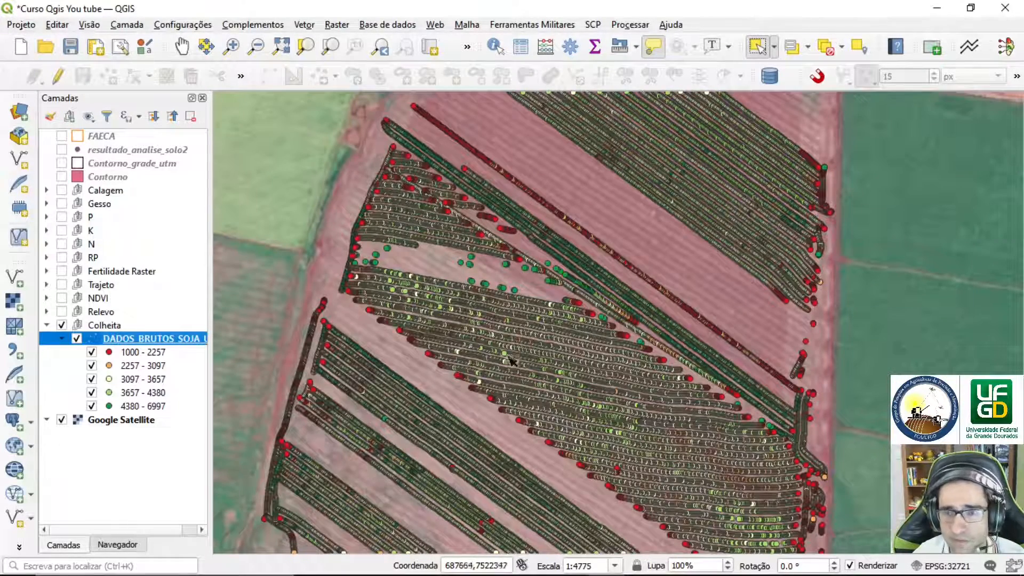
pyautogui.scroll(-1, 616, 315)
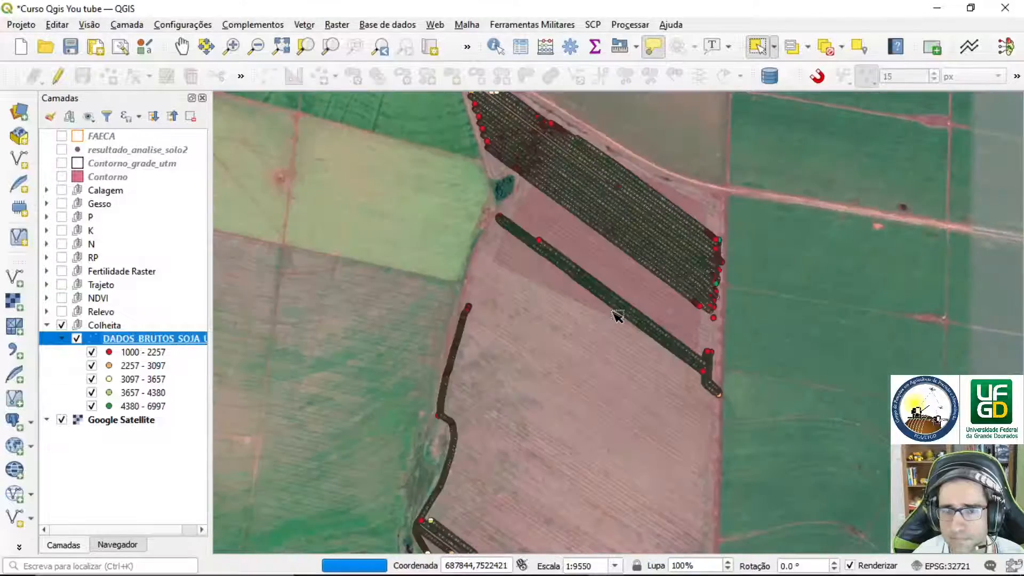
pyautogui.scroll(1, 616, 316)
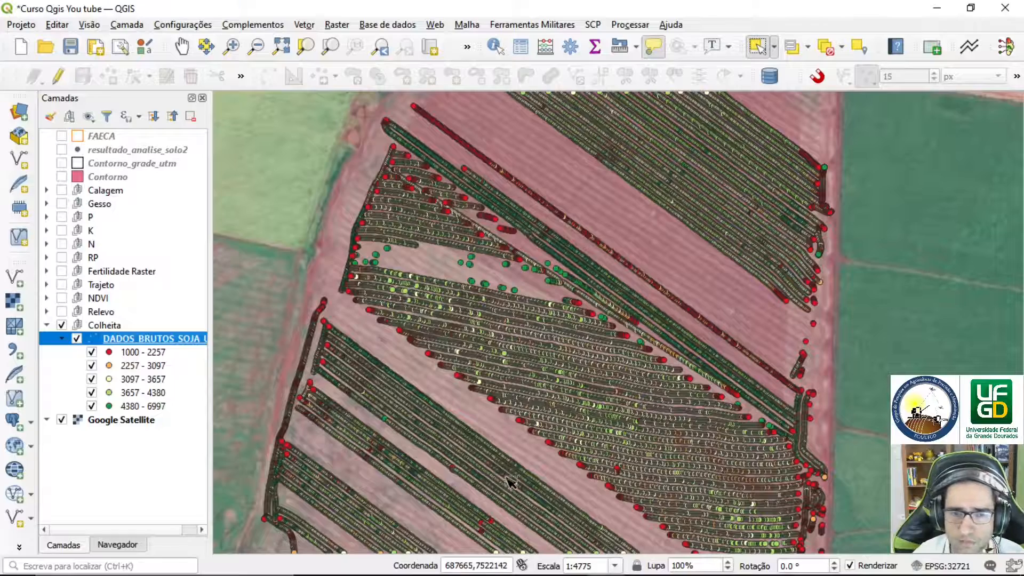
pyautogui.moveTo(509, 482); pyautogui.dragTo(509, 377)
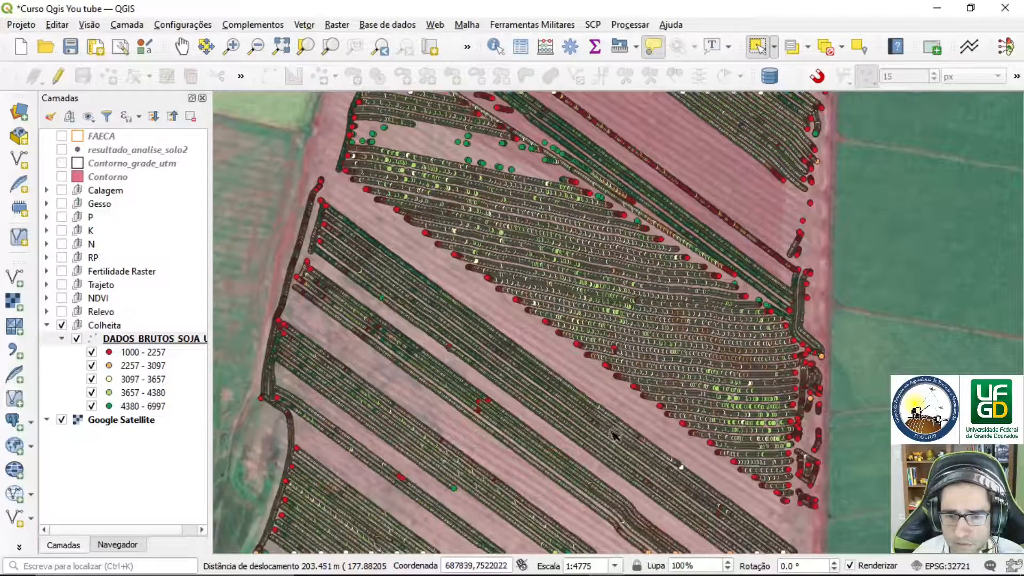
pyautogui.scroll(-1, 513, 416)
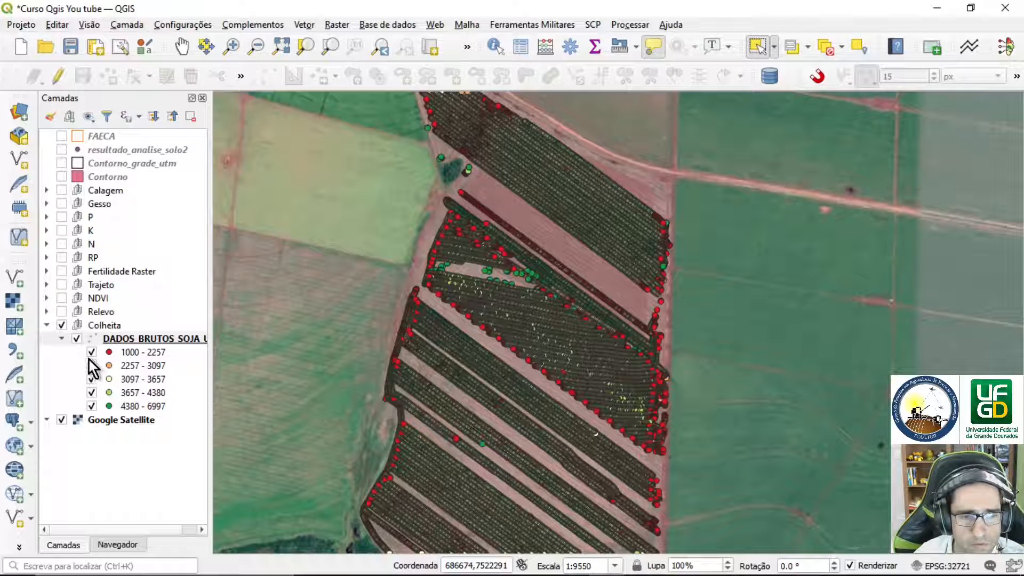
# Hide the four classes from 1000 - 2257 through 3657 - 4380 to view only the 4380 - 6997 points over the whole field.
pyautogui.click(92, 394)
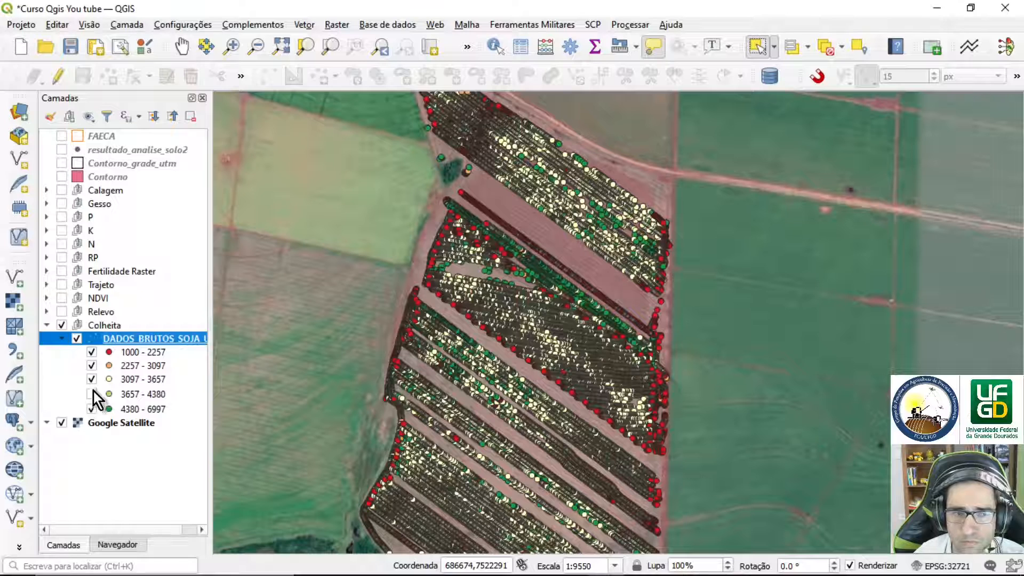
pyautogui.click(92, 379)
pyautogui.click(92, 367)
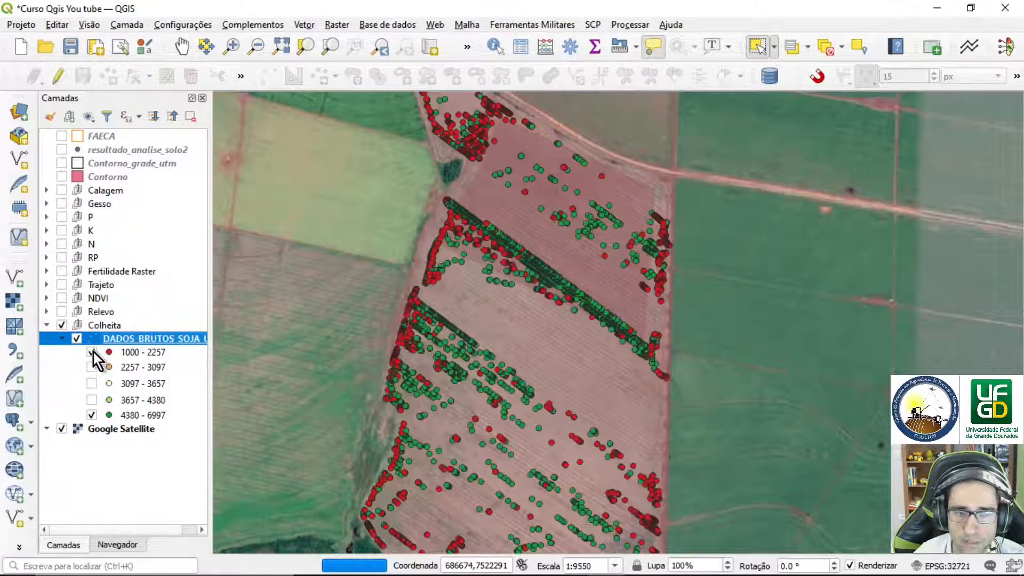
pyautogui.click(92, 352)
pyautogui.scroll(-1, 586, 410)
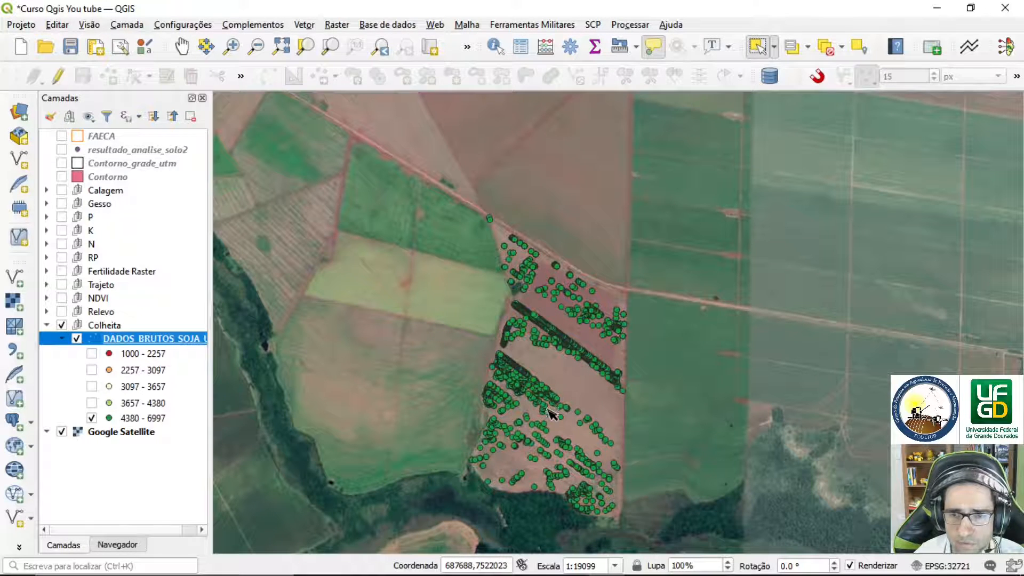
# Show only the 1000 - 2257 class and examine its points along the field borders and the diagonal harvest pass.
pyautogui.click(92, 417)
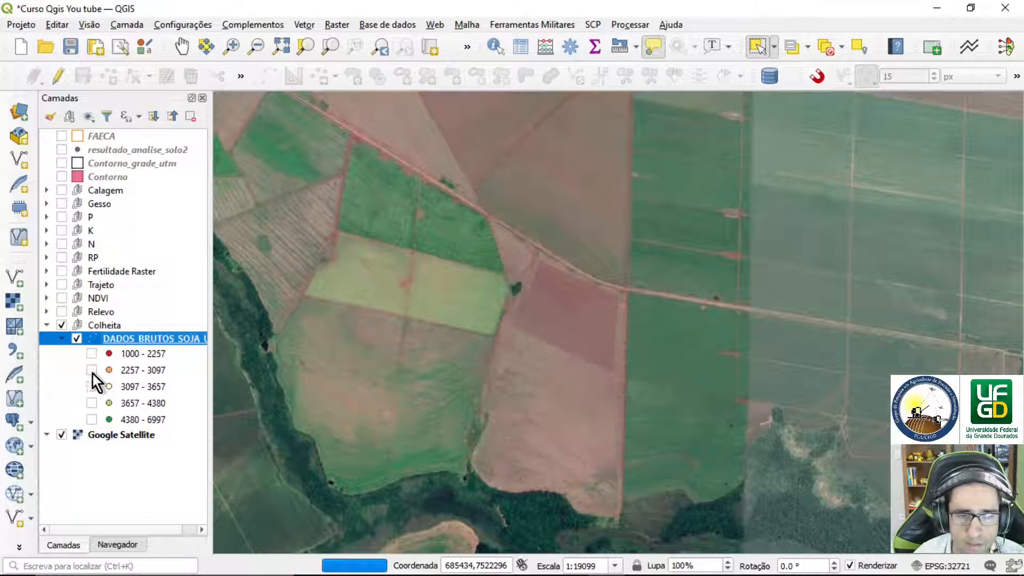
pyautogui.click(92, 353)
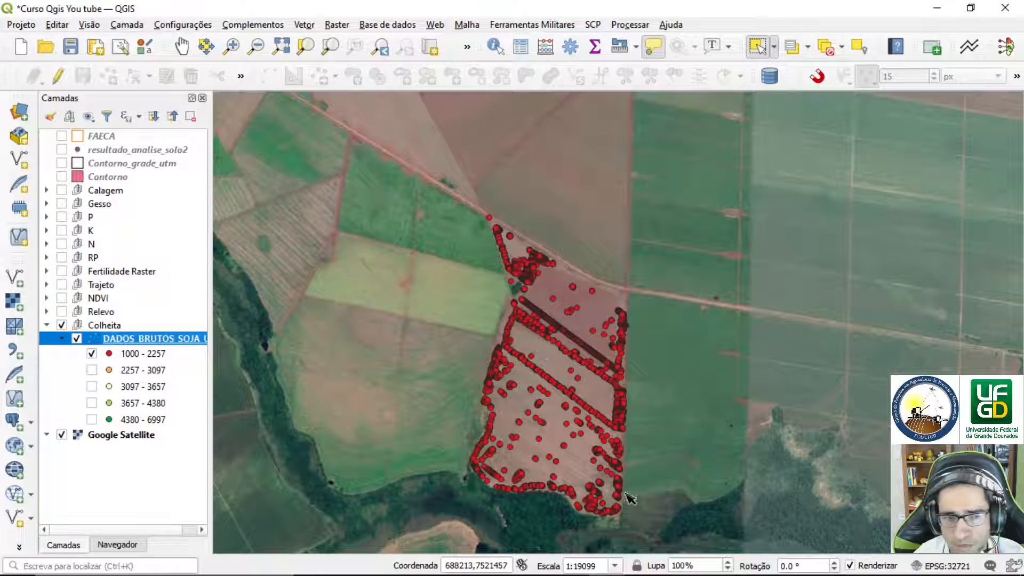
pyautogui.scroll(1, 629, 497)
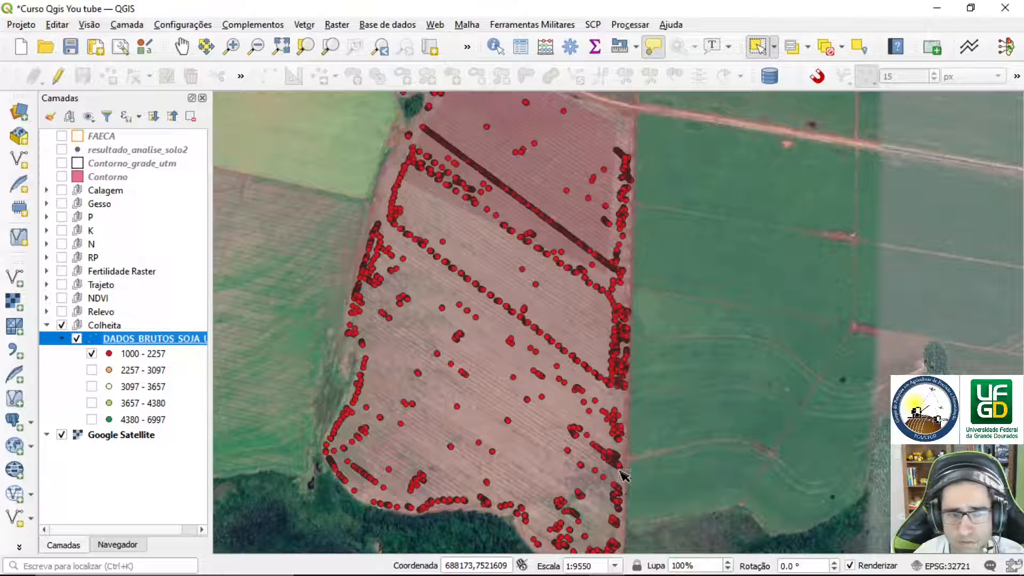
pyautogui.scroll(1, 557, 419)
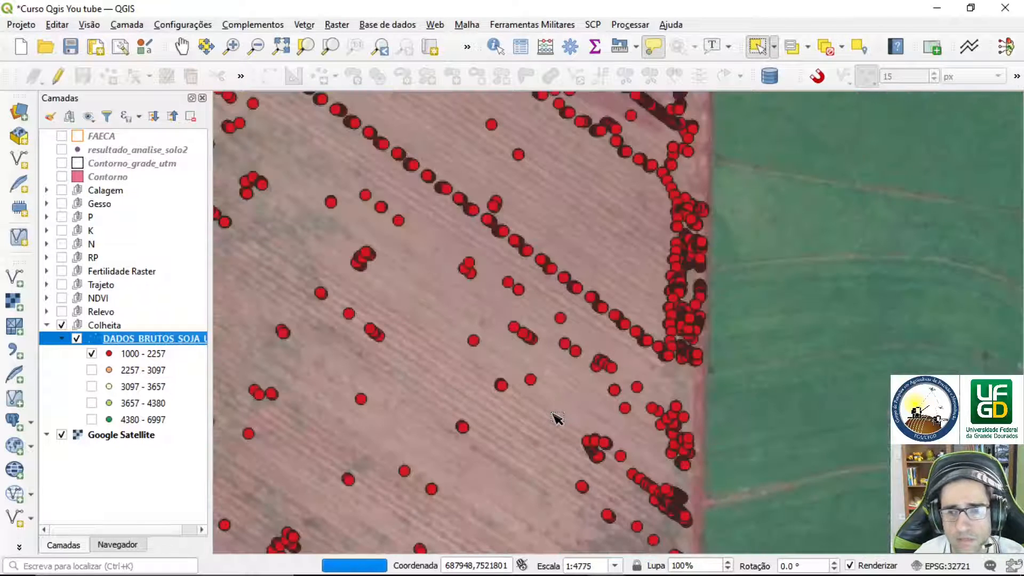
pyautogui.scroll(-1, 557, 419)
pyautogui.scroll(1, 560, 226)
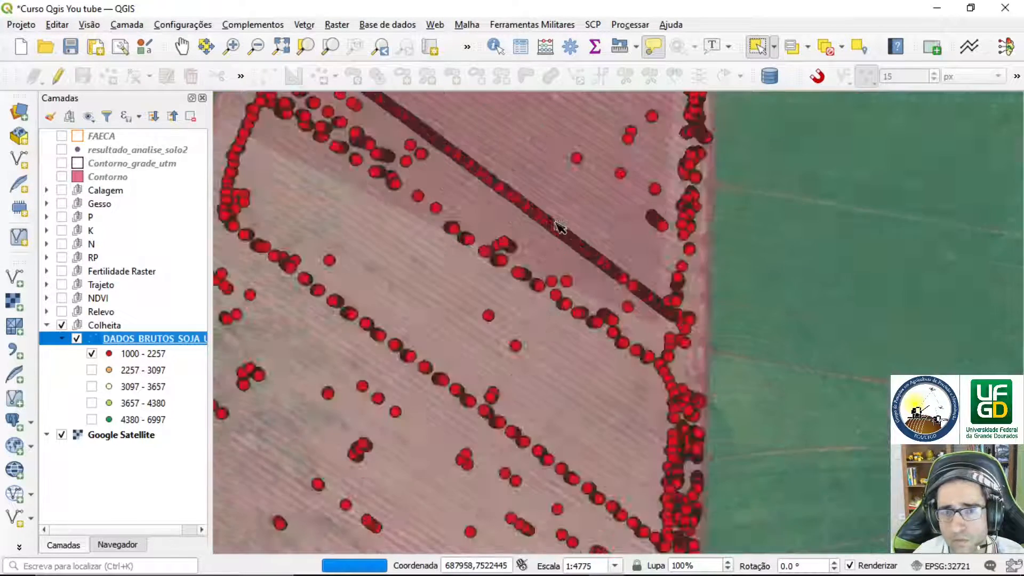
pyautogui.moveTo(559, 227); pyautogui.dragTo(567, 433)
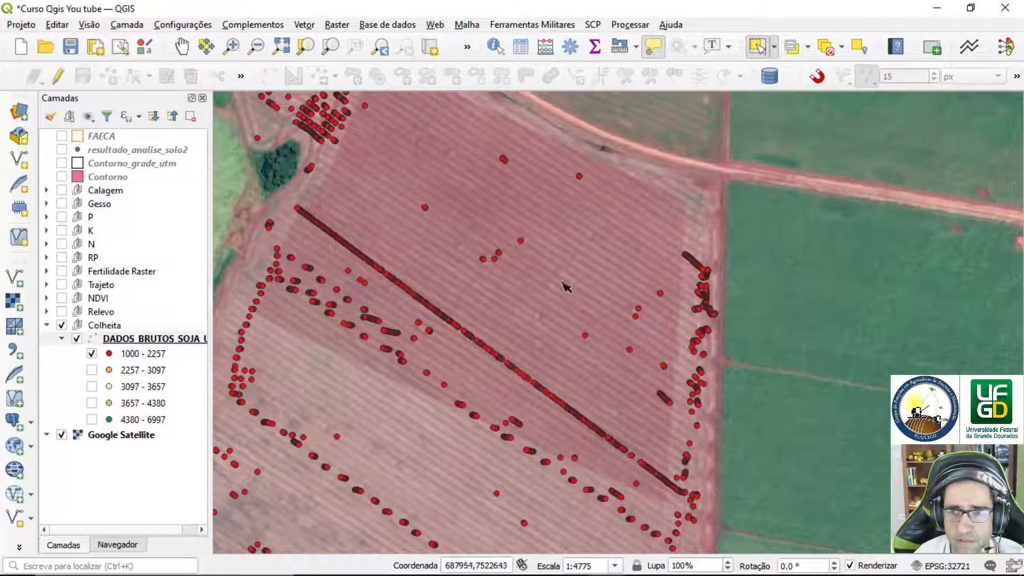
# Select the points in the middle of the diagonal 1000 - 2257 pass and list only the selected features in the attribute table.
pyautogui.moveTo(460, 309); pyautogui.dragTo(547, 393)
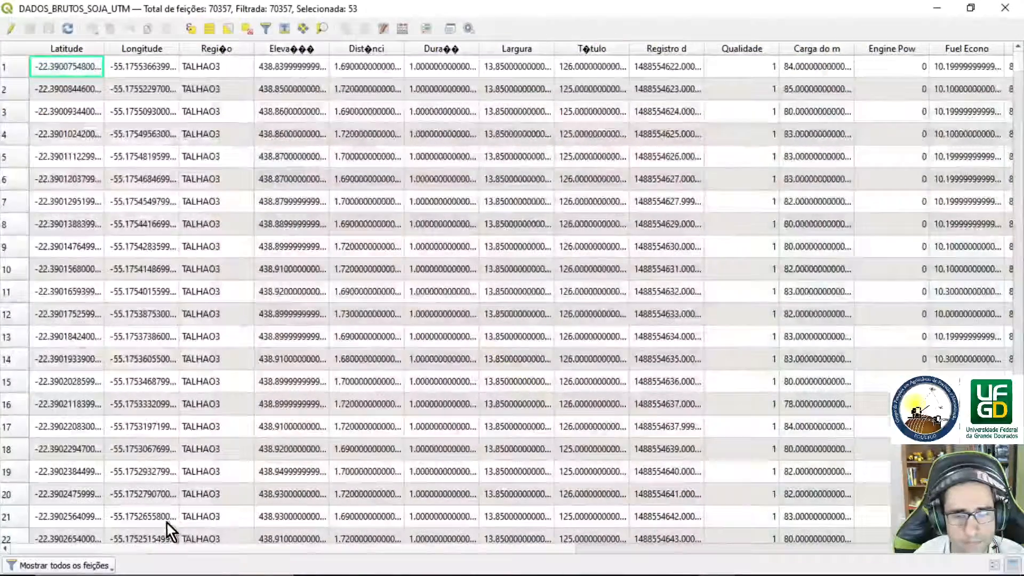
pyautogui.click(91, 564)
pyautogui.click(110, 463)
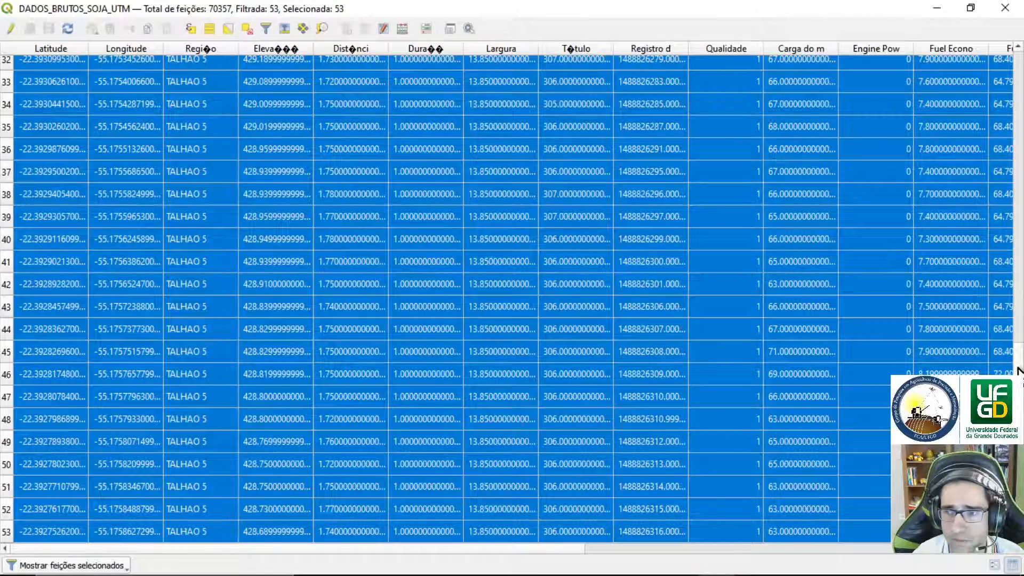
# Examine the selected records across all columns, from distance and Largura to Velocidade and Rendimen_2, and close the attribute table.
pyautogui.scroll(3, 1016, 367)
pyautogui.moveTo(1016, 282); pyautogui.dragTo(1016, 59)
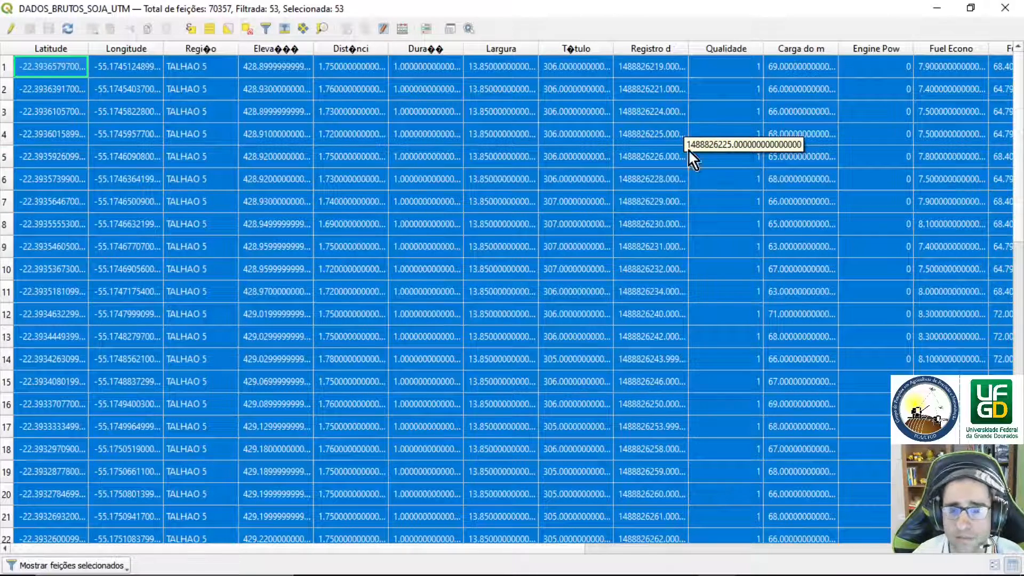
pyautogui.moveTo(554, 546); pyautogui.dragTo(991, 557)
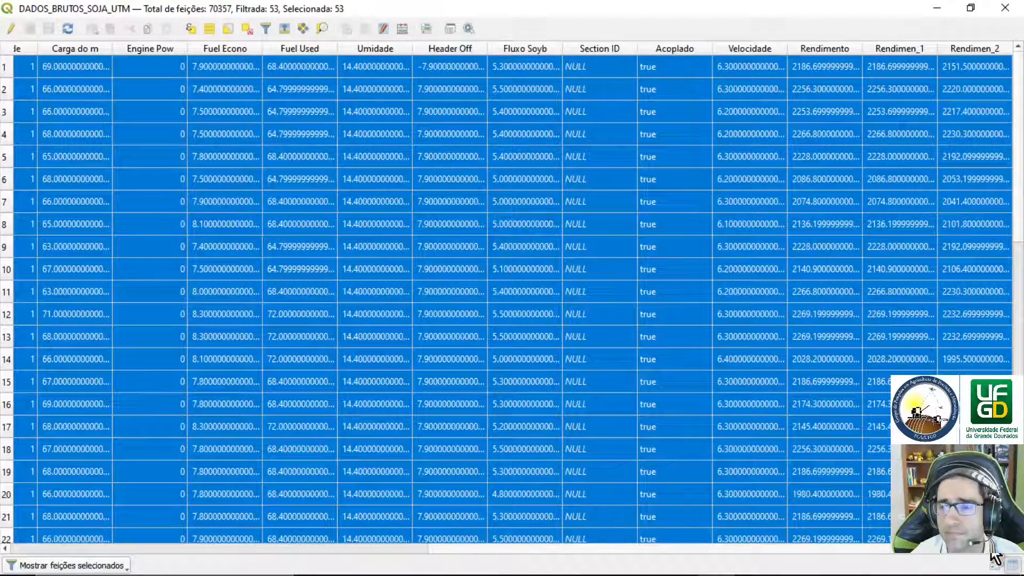
pyautogui.moveTo(990, 551); pyautogui.dragTo(363, 544)
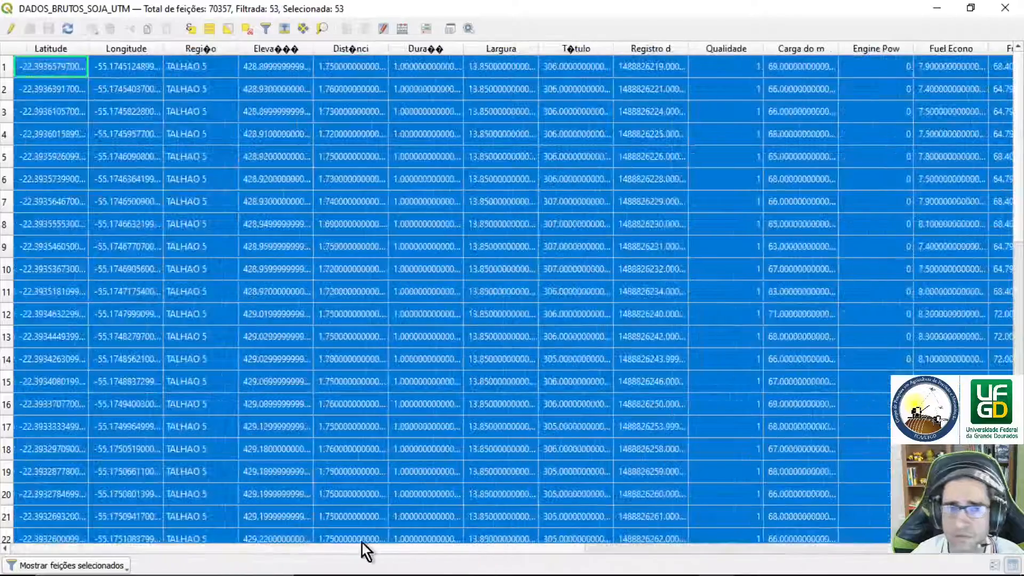
pyautogui.click(1004, 9)
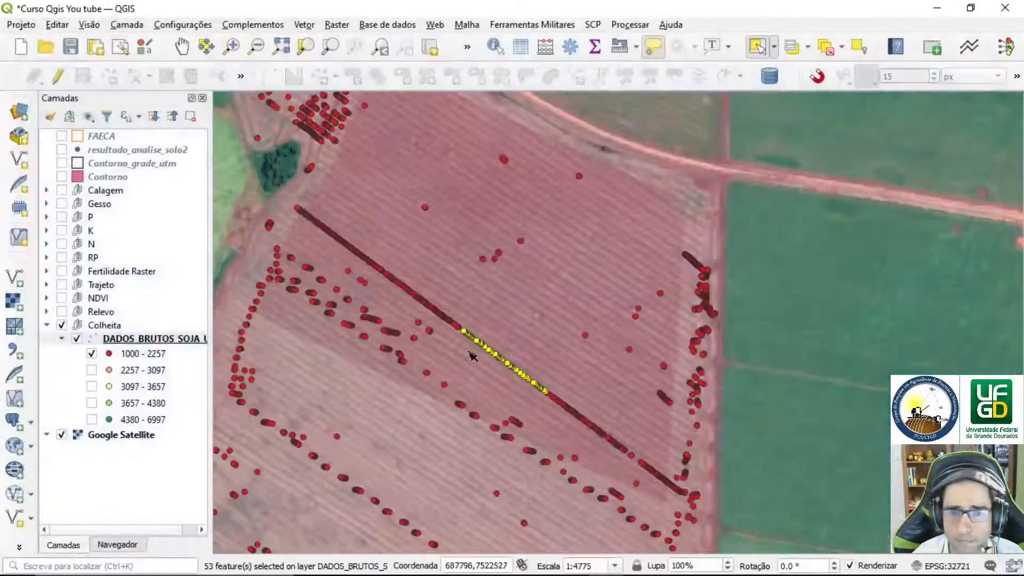
# Reclassify the Rendimen_2 symbology of the DADOS_BRUTOS_SOJA_UTM layer with the Quebras Suaves mode and apply it.
pyautogui.doubleClick(136, 340)
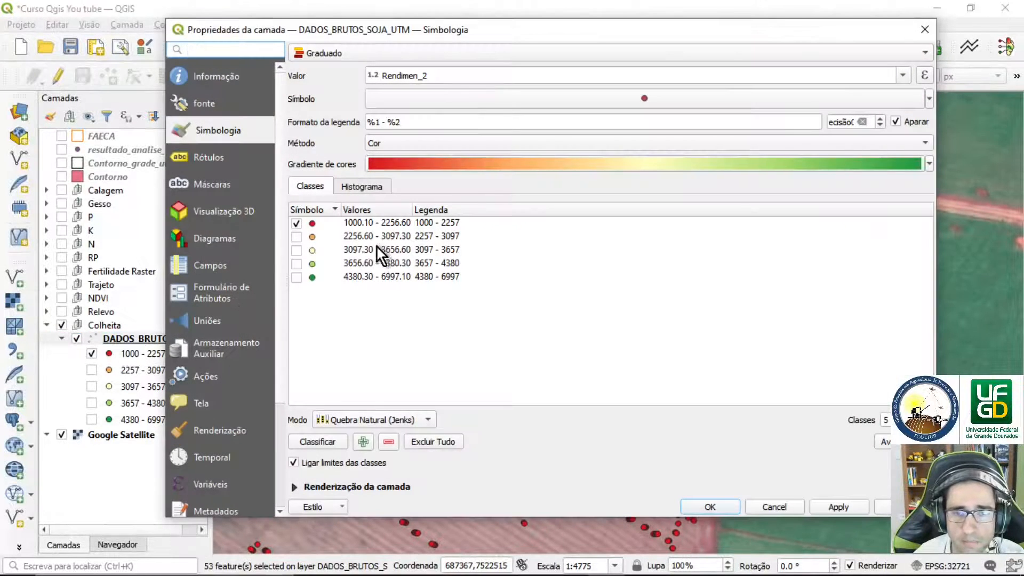
pyautogui.click(395, 420)
pyautogui.click(376, 402)
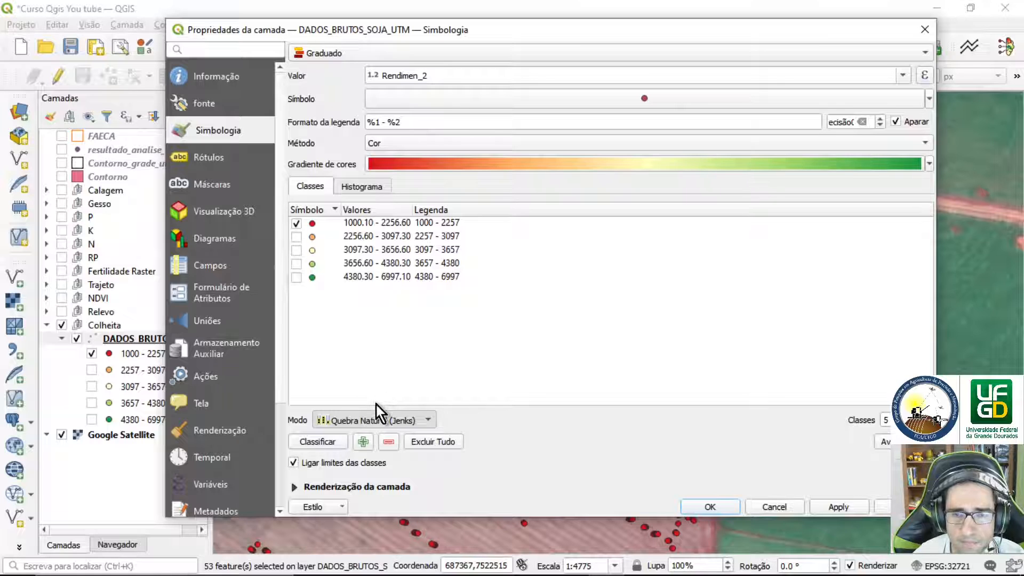
pyautogui.click(398, 401)
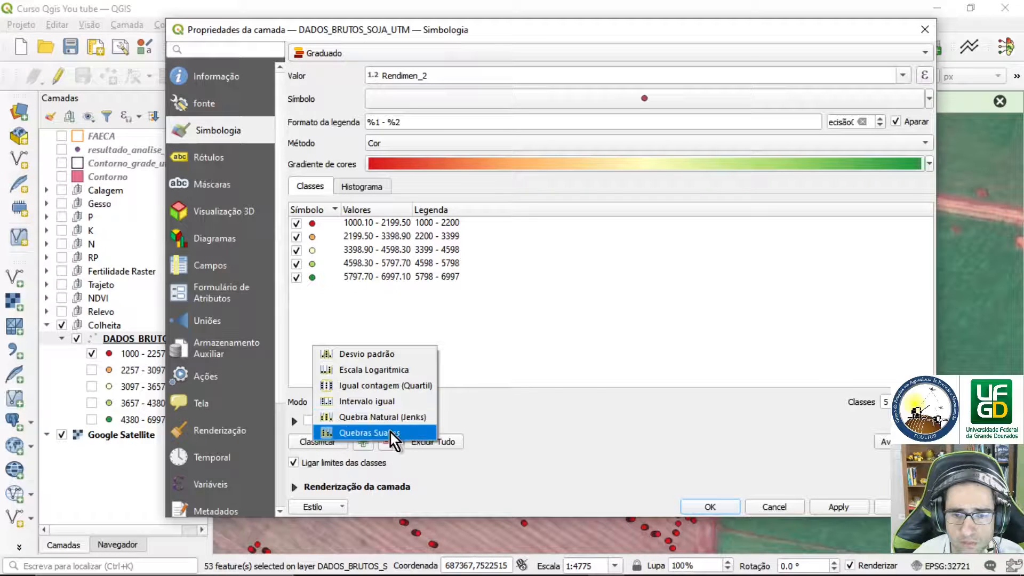
pyautogui.click(391, 433)
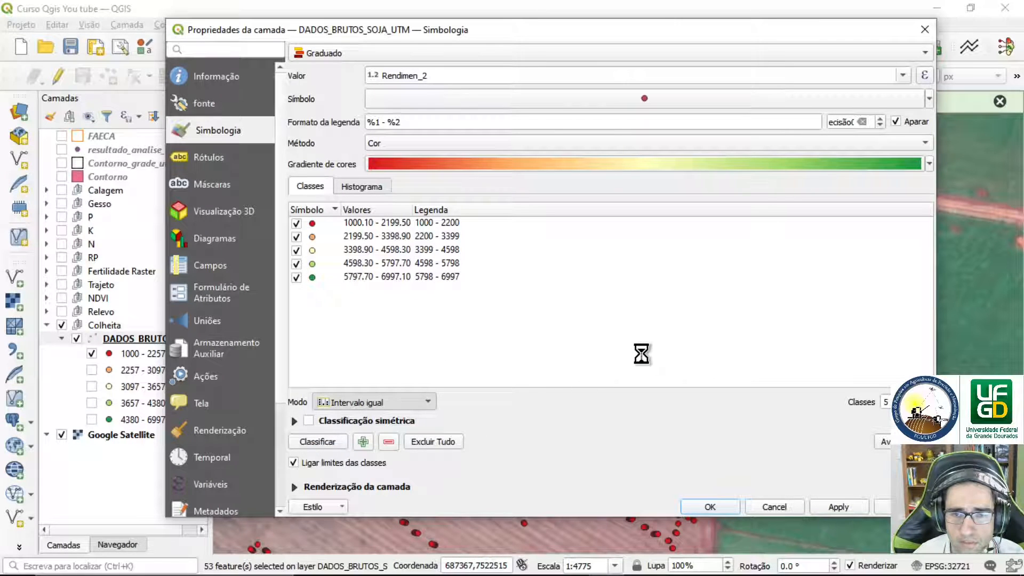
pyautogui.click(843, 505)
pyautogui.click(713, 507)
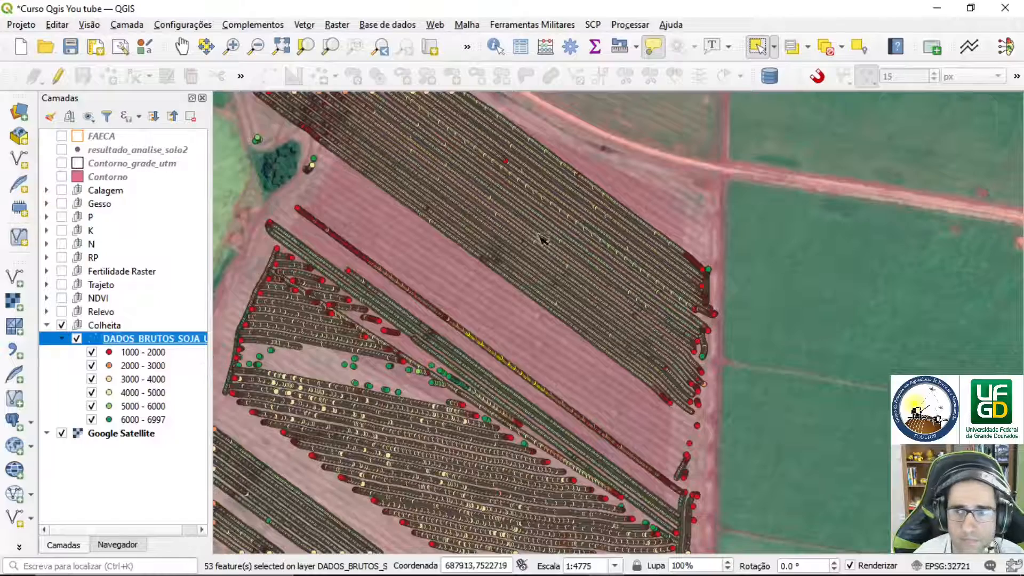
# Clear the point selection and examine the reclassified yield points along the diagonal pass and over the whole field.
pyautogui.click(826, 49)
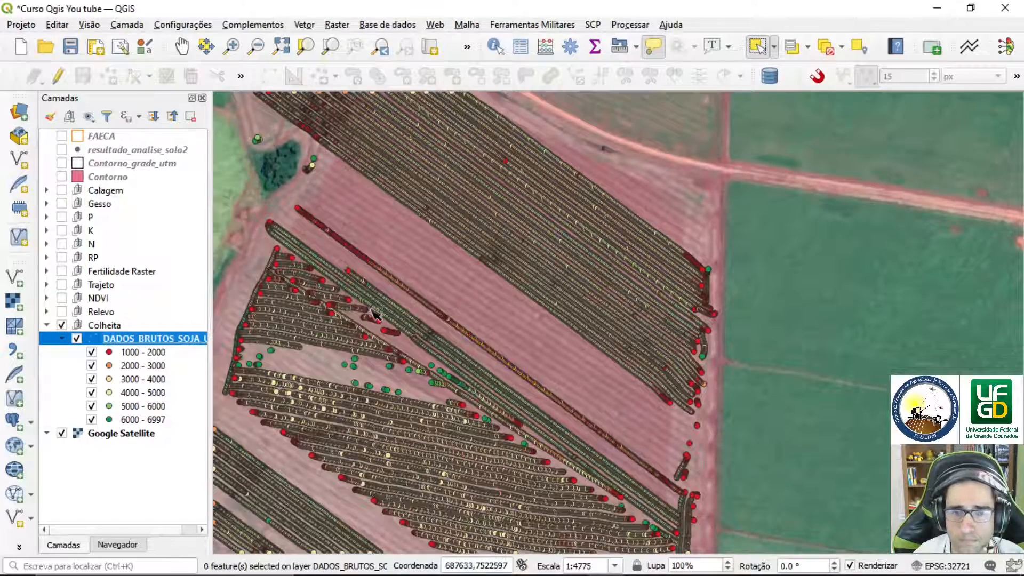
pyautogui.scroll(1, 443, 300)
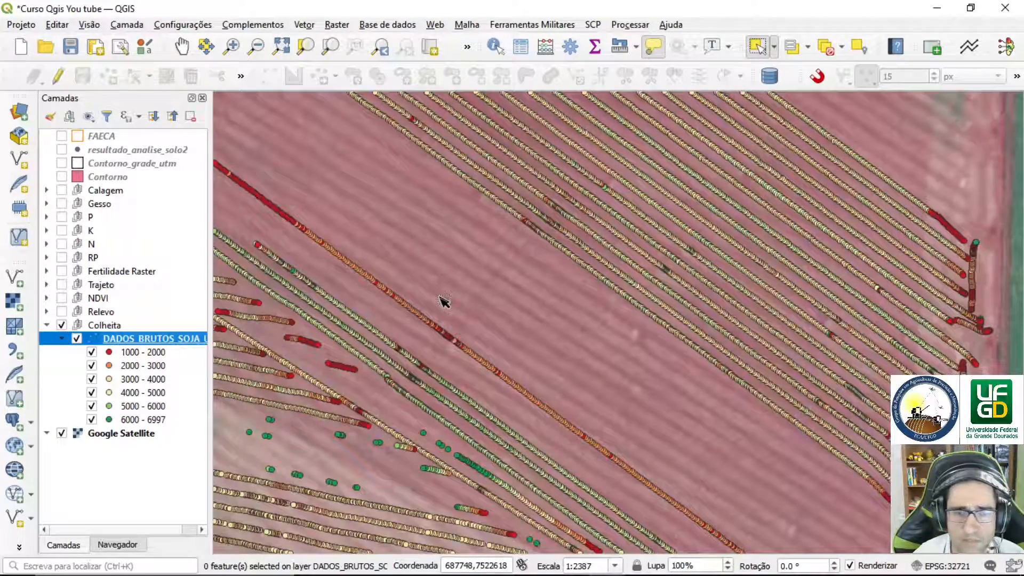
pyautogui.scroll(-1, 499, 314)
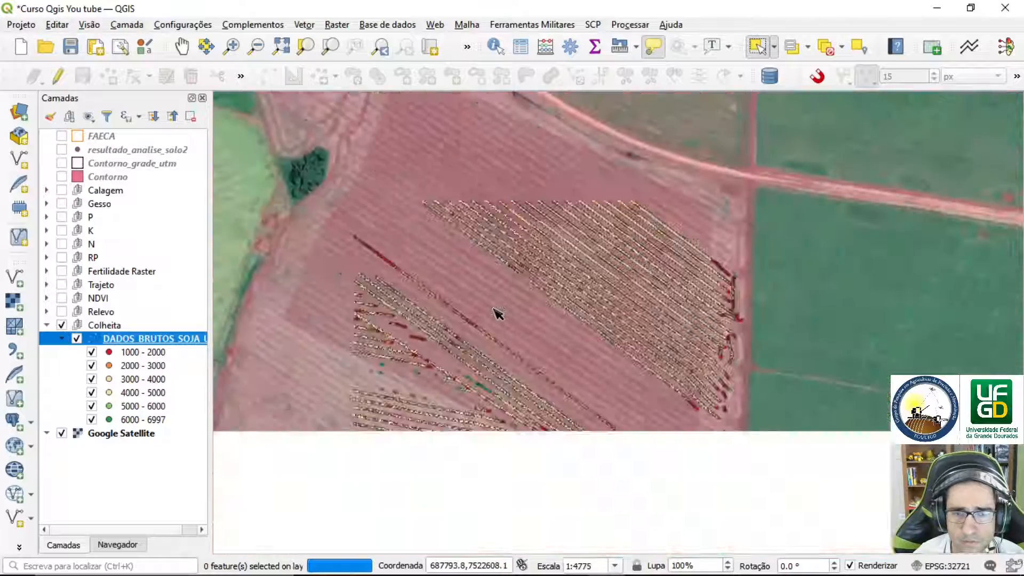
pyautogui.scroll(-1, 499, 314)
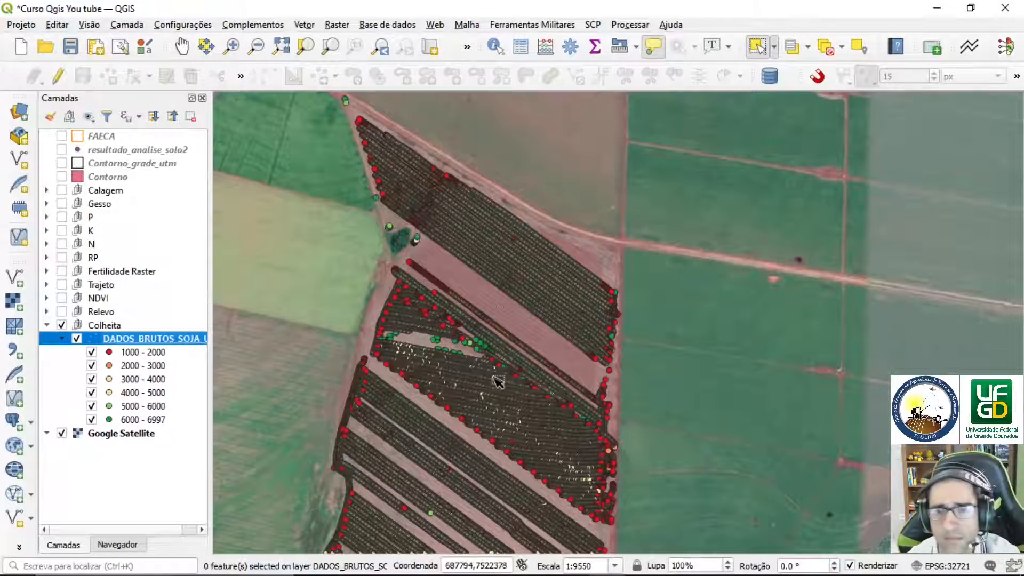
pyautogui.scroll(-1, 419, 451)
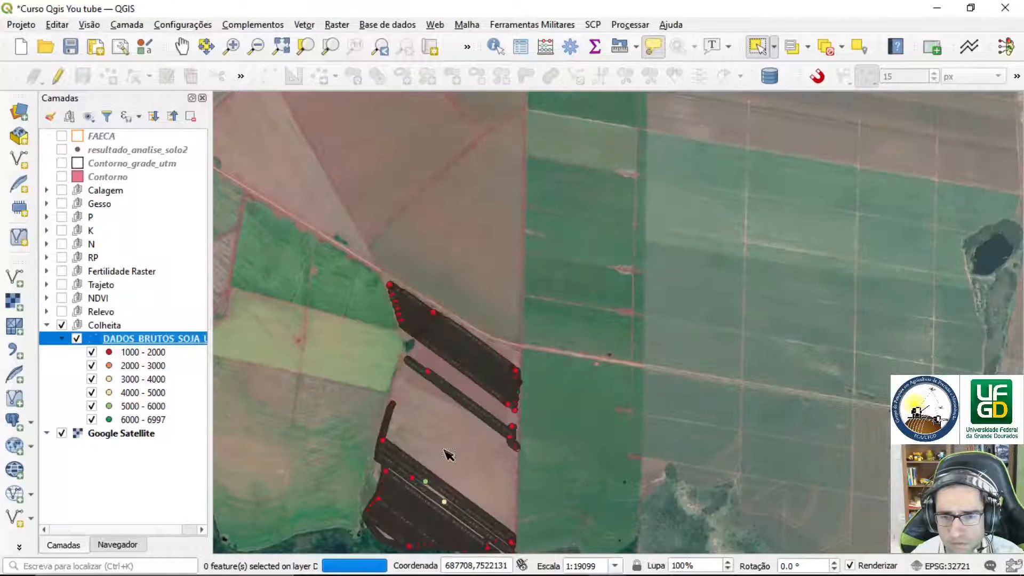
pyautogui.moveTo(445, 451); pyautogui.dragTo(555, 377)
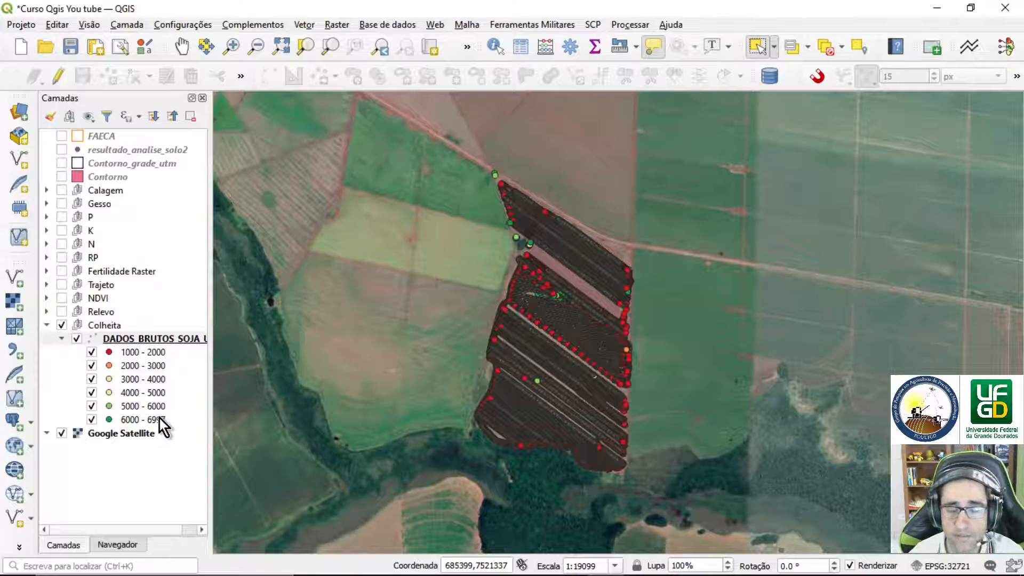
pyautogui.moveTo(613, 400); pyautogui.dragTo(561, 401)
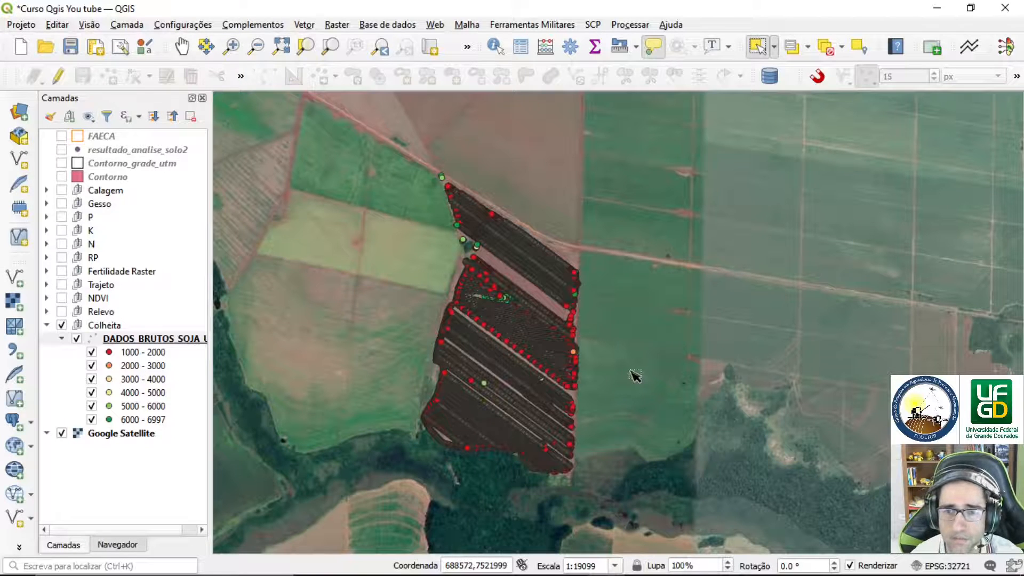
pyautogui.moveTo(636, 376); pyautogui.dragTo(703, 364)
# Load the Rendimen_2 histogram of the harvest layer, compare it with the six class ranges, and close the layer properties.
pyautogui.click(165, 341)
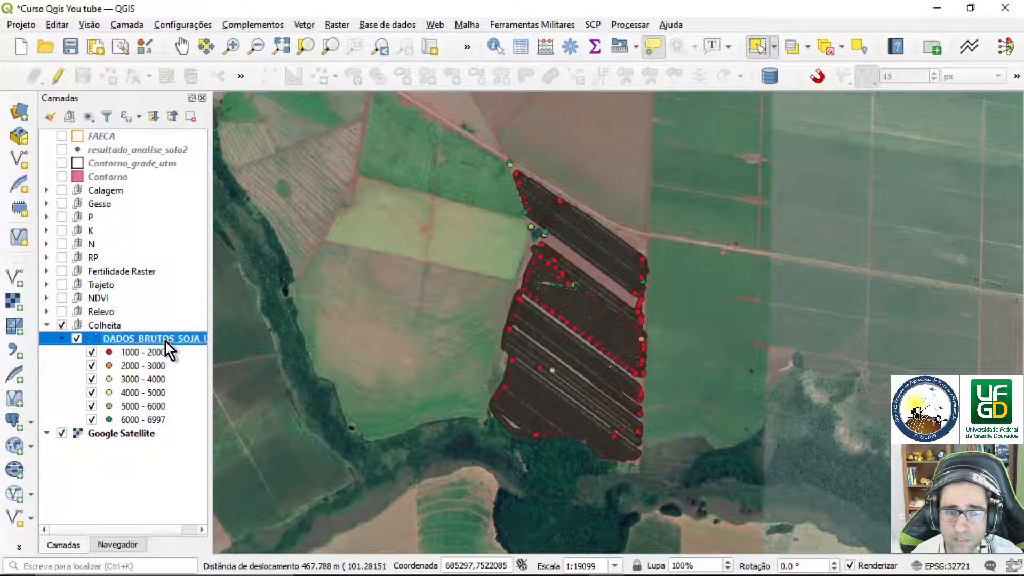
pyautogui.doubleClick(165, 341)
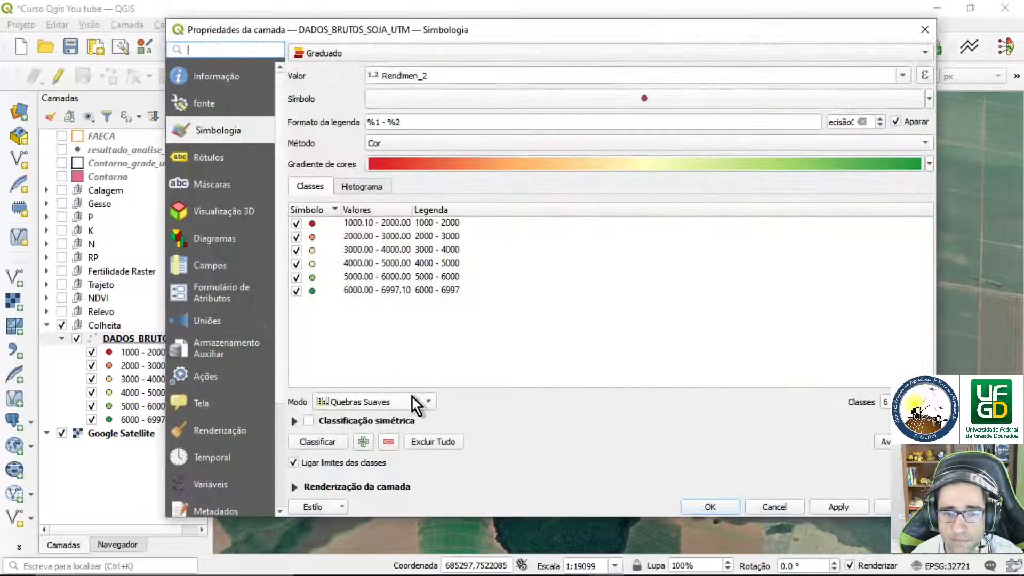
pyautogui.click(375, 187)
pyautogui.click(418, 216)
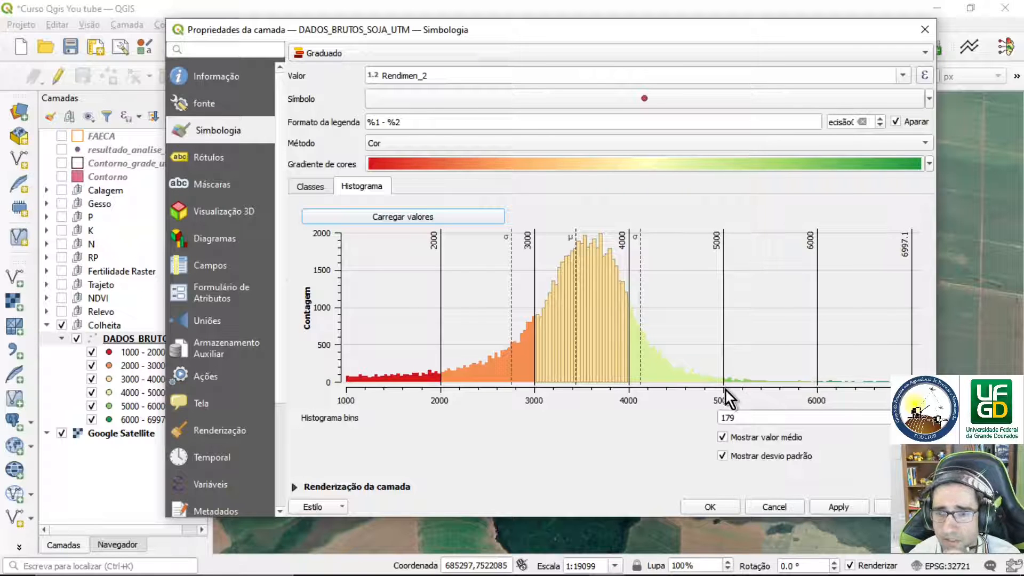
pyautogui.click(319, 190)
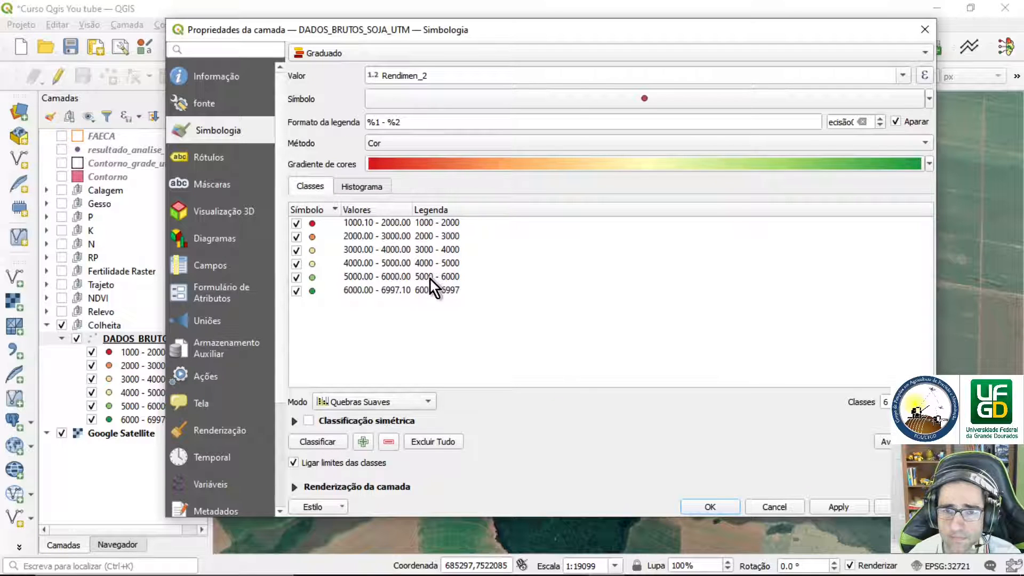
pyautogui.click(842, 510)
pyautogui.click(725, 508)
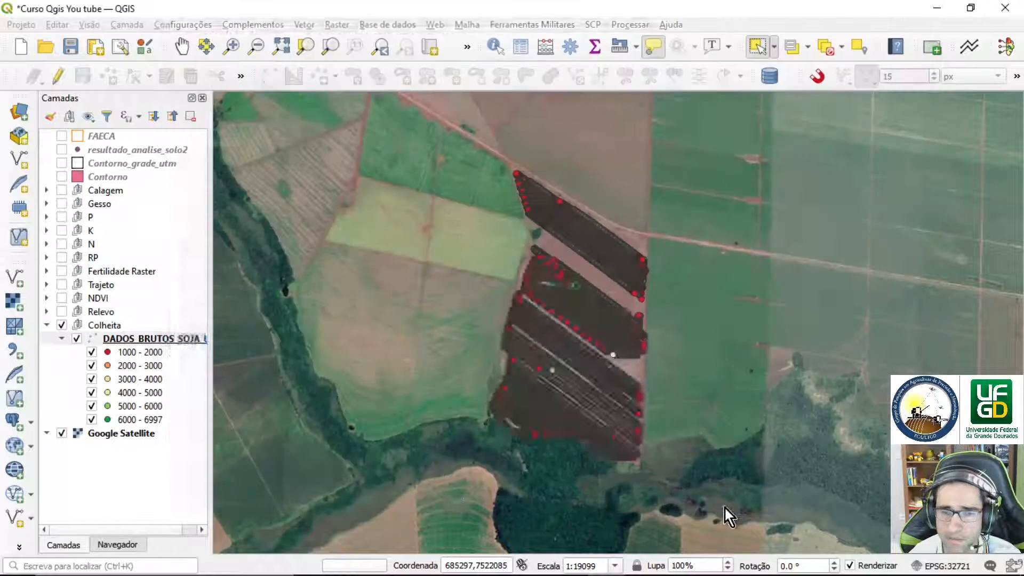
# Hide the four classes from 1000 - 2000 through 4000 - 5000 to view only the points above 5000.
pyautogui.click(91, 352)
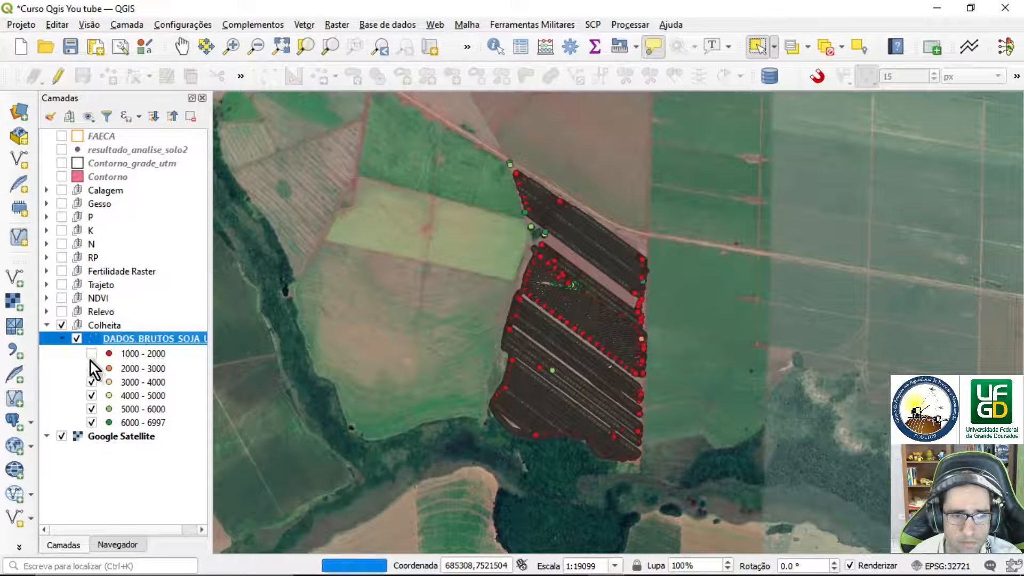
pyautogui.click(91, 370)
pyautogui.click(92, 385)
pyautogui.click(91, 401)
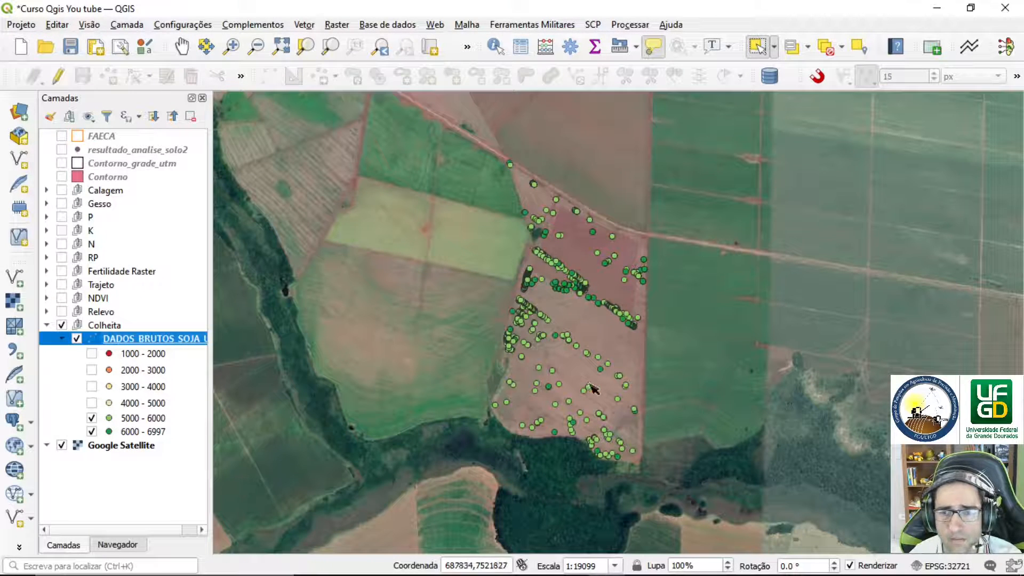
pyautogui.scroll(1, 589, 396)
pyautogui.scroll(-1, 589, 396)
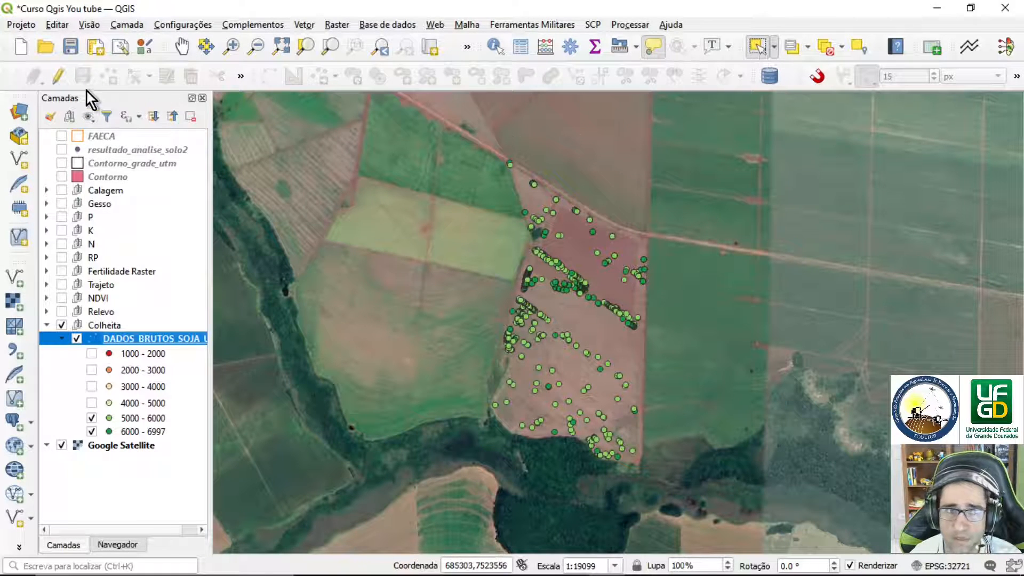
# Delete all visible points of the 5000 - 6000 and 6000 - 6997 classes and save the layer edits.
pyautogui.click(60, 77)
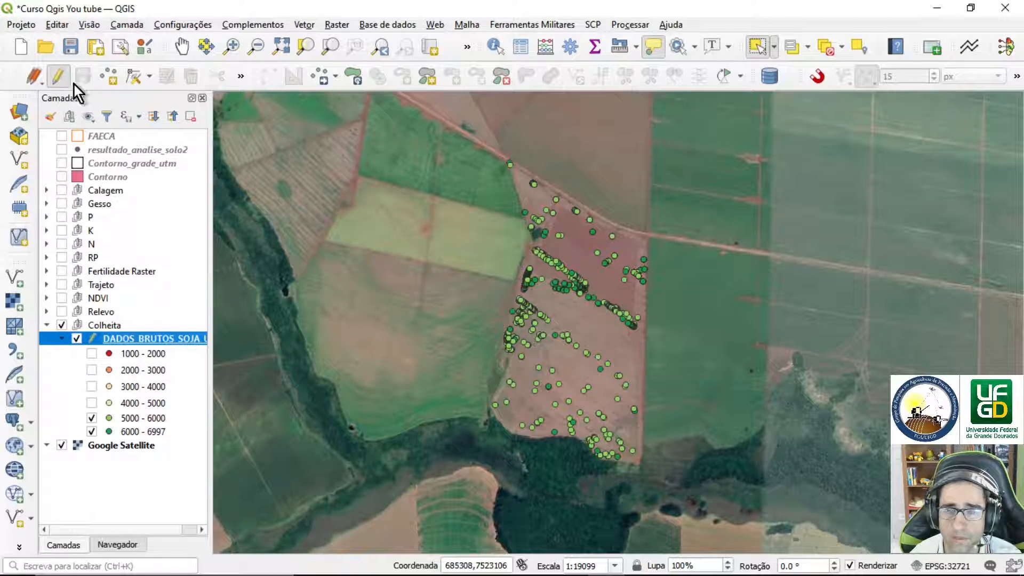
pyautogui.moveTo(450, 142); pyautogui.dragTo(692, 502)
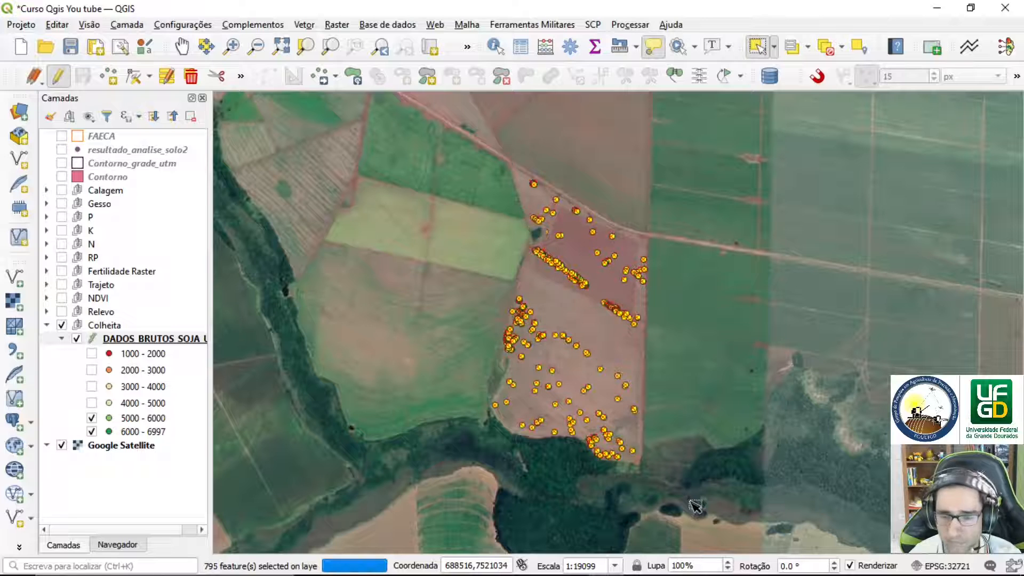
pyautogui.press('Delete')
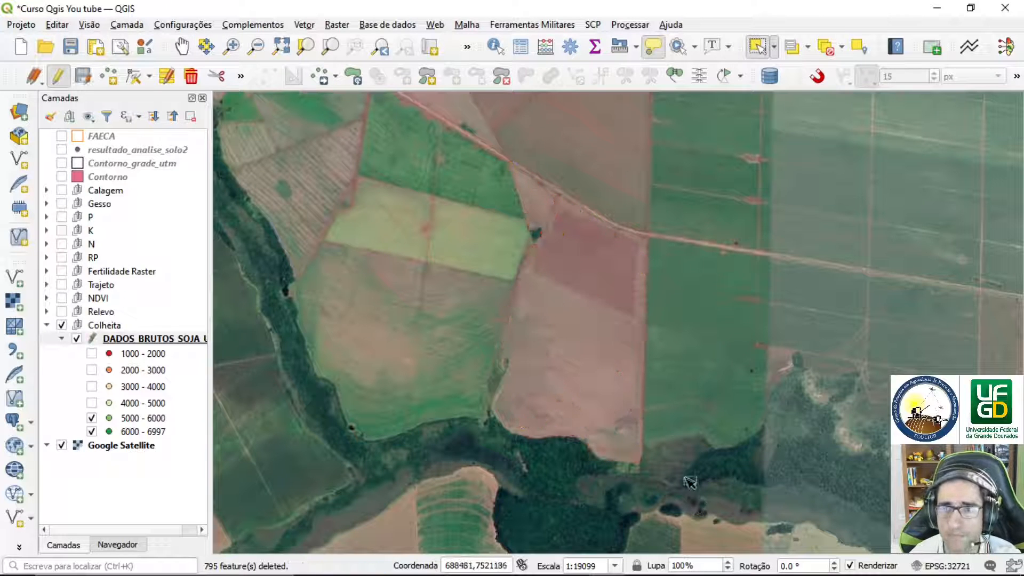
pyautogui.click(68, 78)
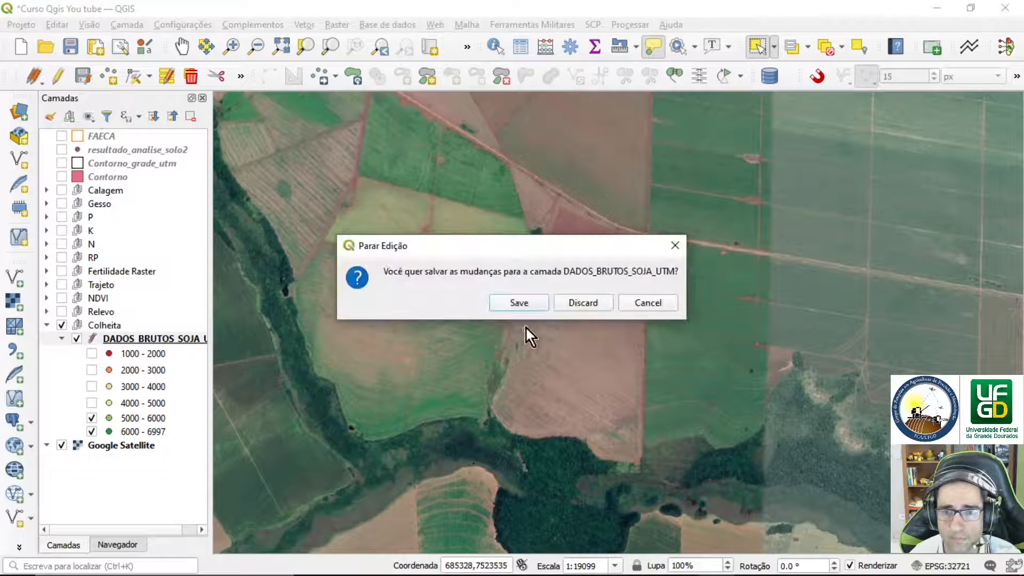
pyautogui.click(523, 302)
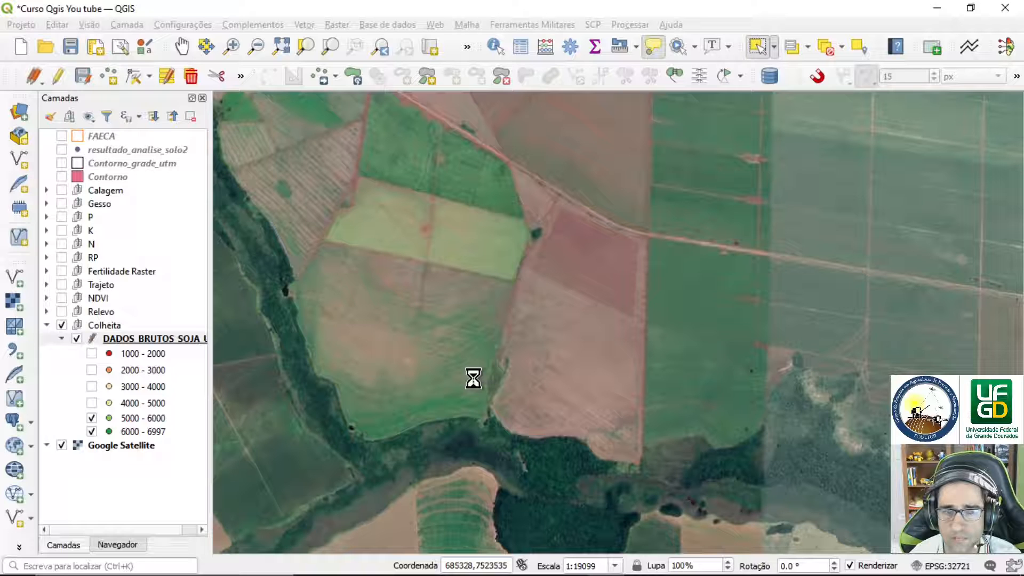
# Show the four classes from 1000 - 2000 through 4000 - 5000 on the map again.
pyautogui.click(92, 353)
pyautogui.click(91, 369)
pyautogui.click(92, 386)
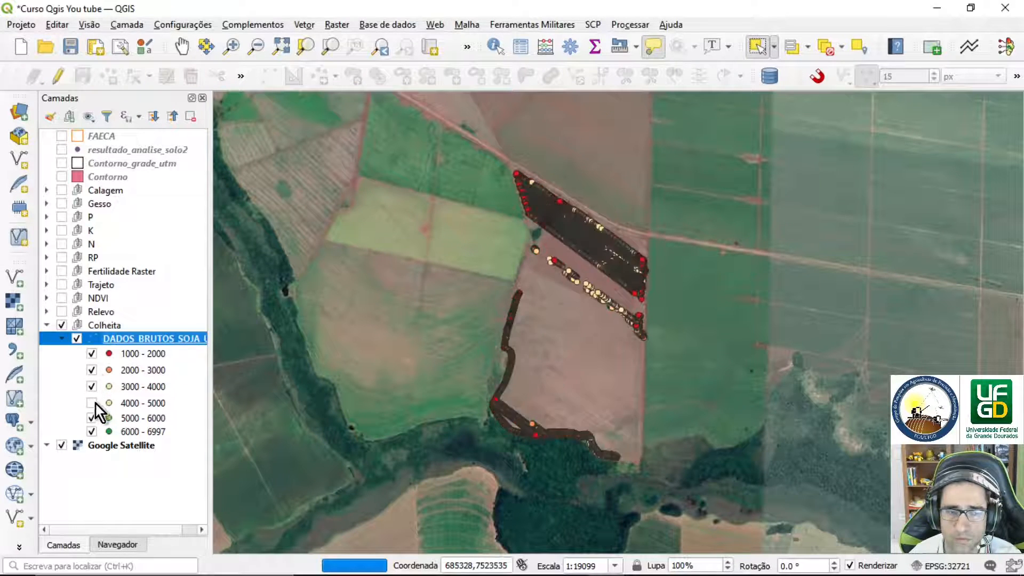
pyautogui.click(93, 402)
# Load the Rendimen_2 histogram for the cleaned layer and examine its distribution with the mean and standard deviation lines.
pyautogui.doubleClick(155, 337)
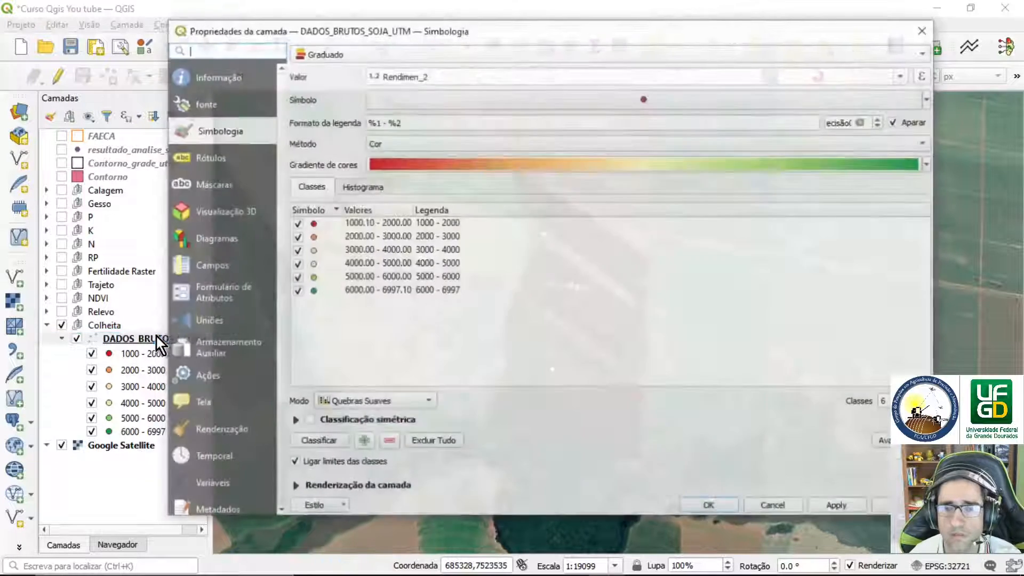
pyautogui.click(354, 190)
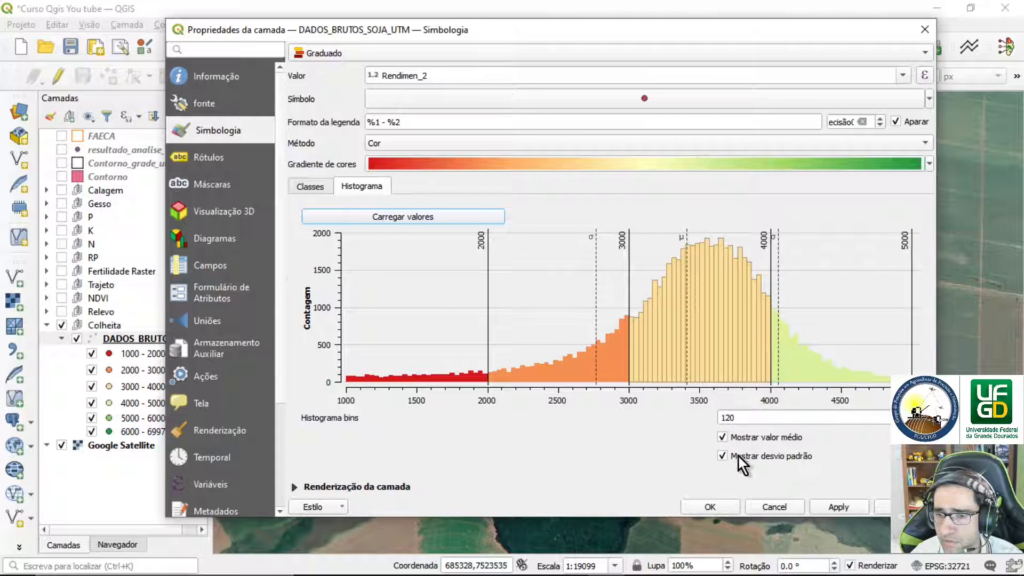
pyautogui.click(722, 456)
pyautogui.click(722, 457)
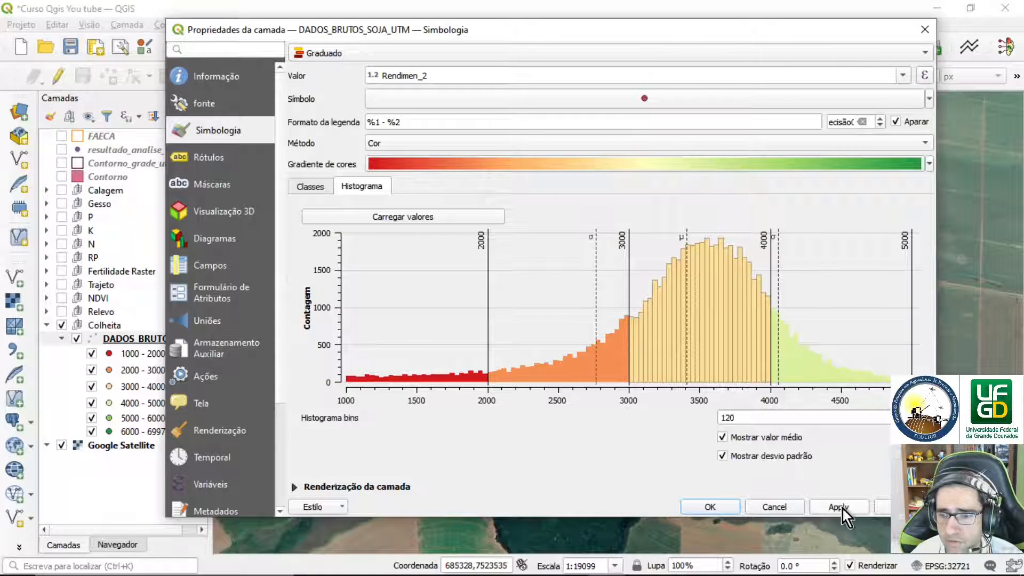
pyautogui.click(824, 506)
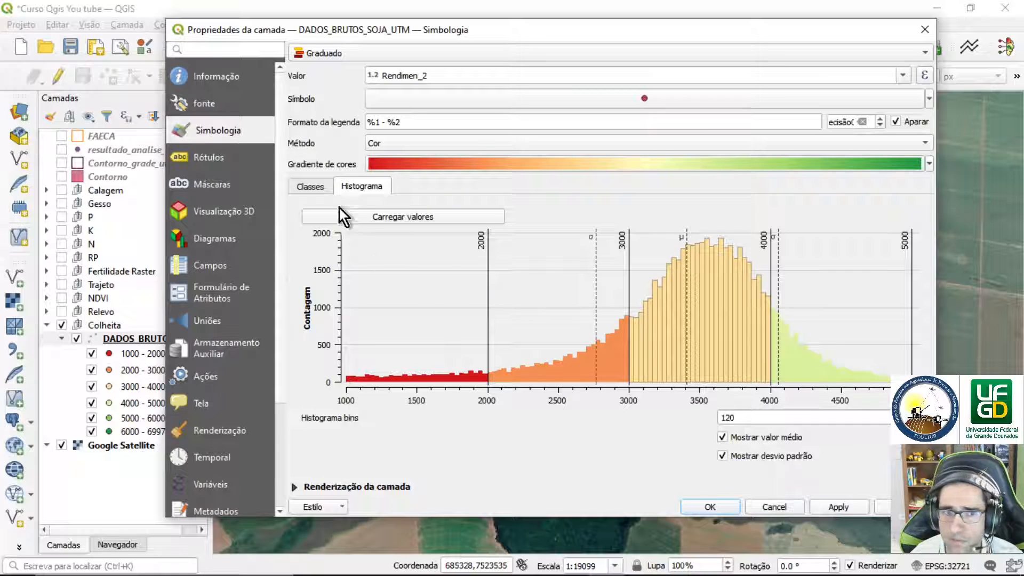
# Reclassify the Rendimen_2 classes with the Desvio padrão mode.
pyautogui.click(320, 187)
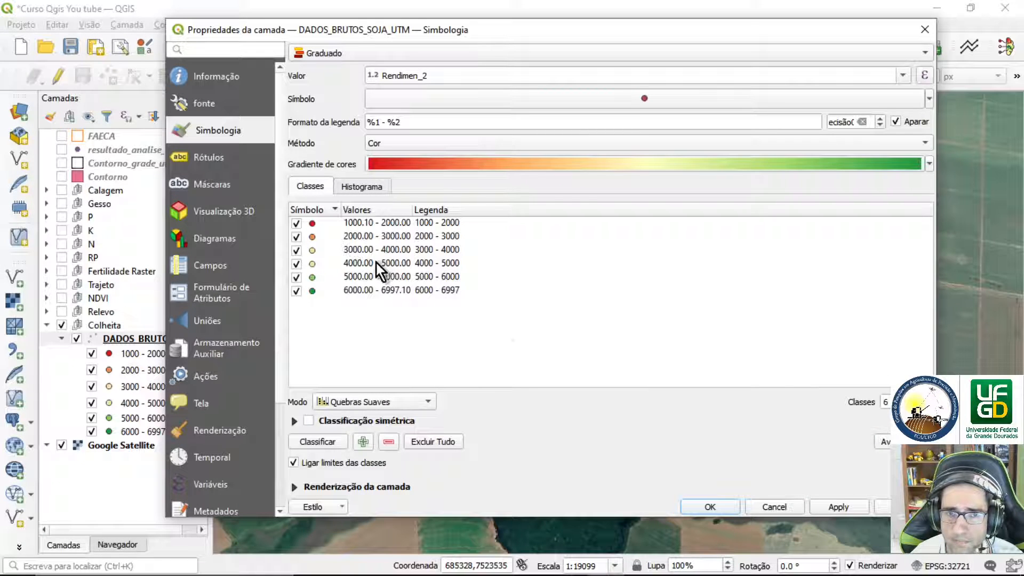
pyautogui.click(363, 407)
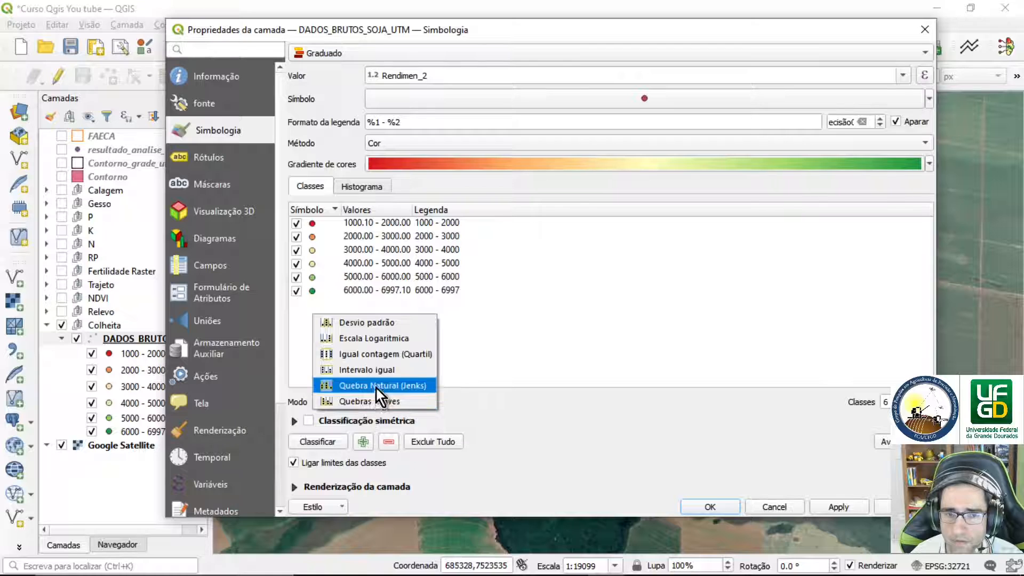
pyautogui.click(376, 385)
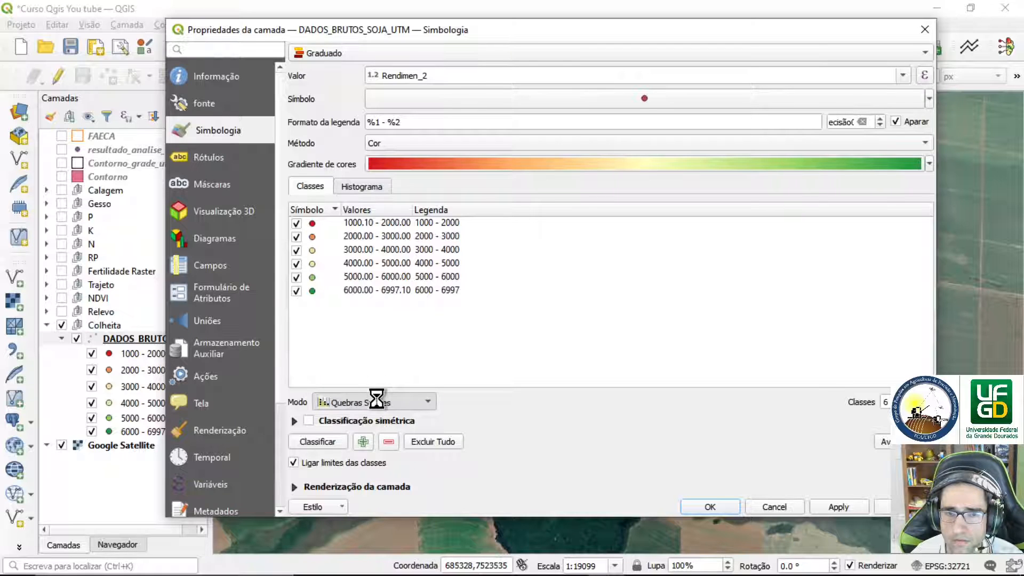
pyautogui.click(377, 418)
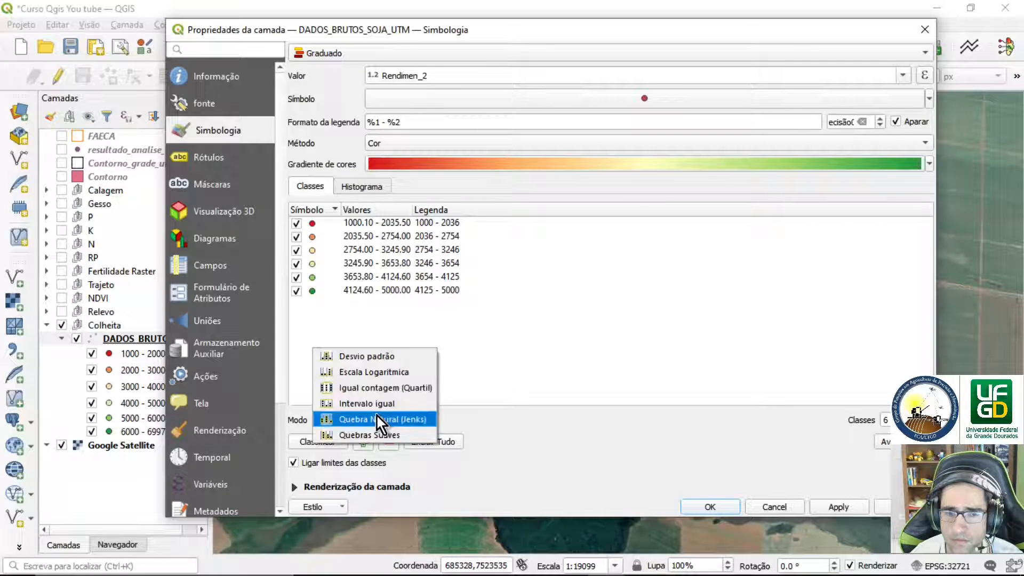
pyautogui.click(382, 357)
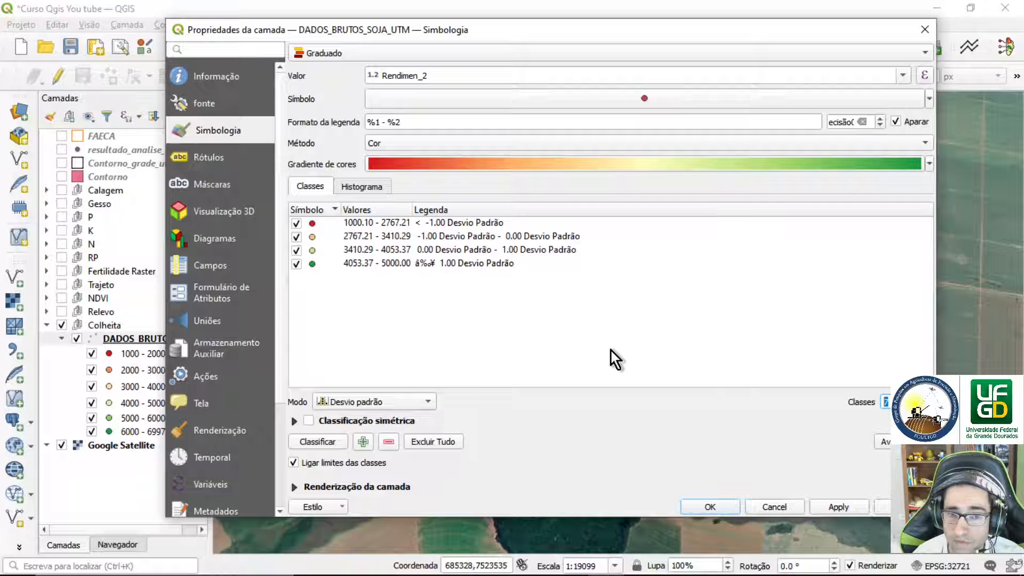
# Try the Igual contagem (Quartil) mode, and reclassify Rendimen_2 with the Quebras Suaves mode and apply it.
pyautogui.click(399, 402)
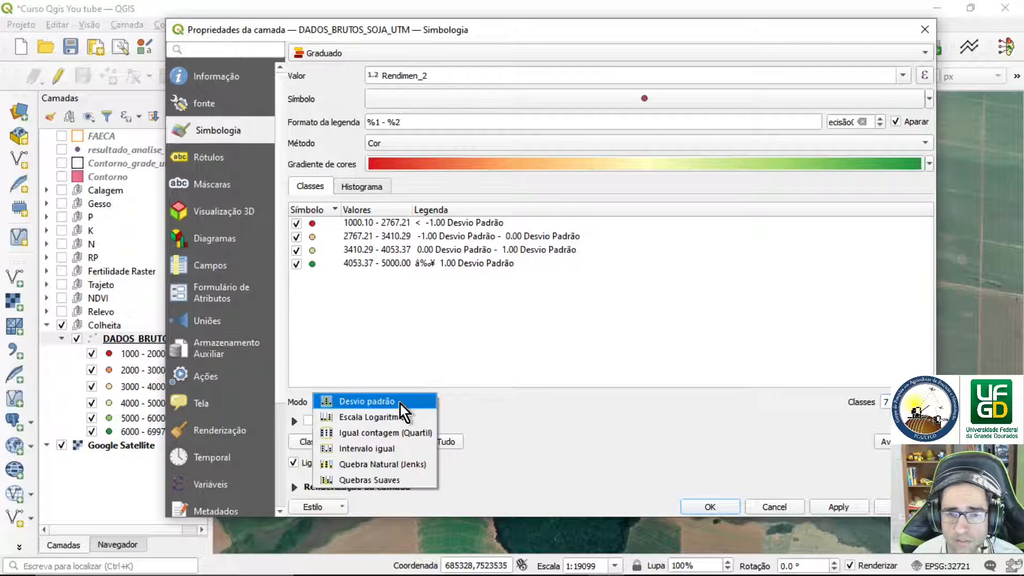
pyautogui.click(395, 429)
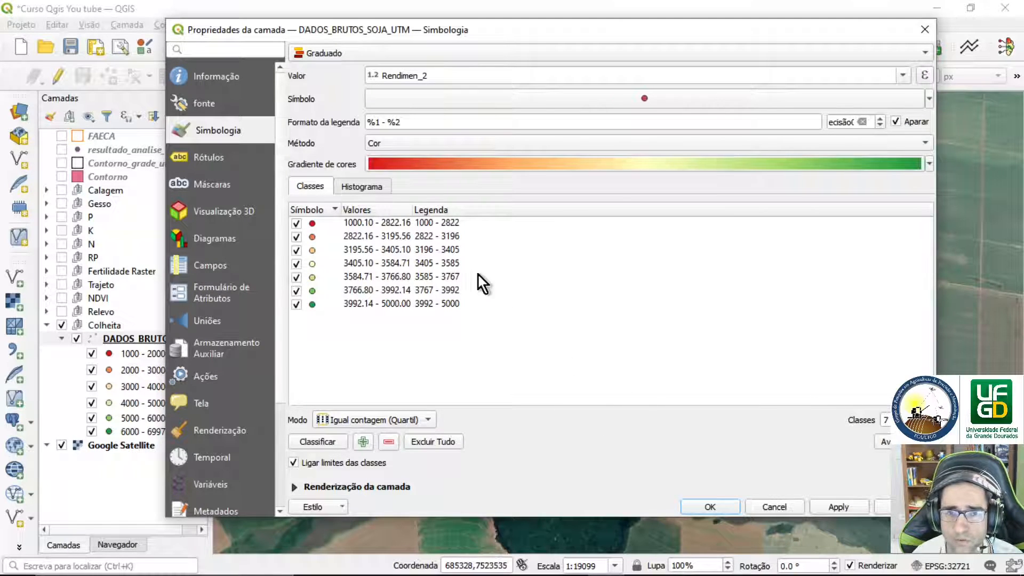
pyautogui.click(396, 426)
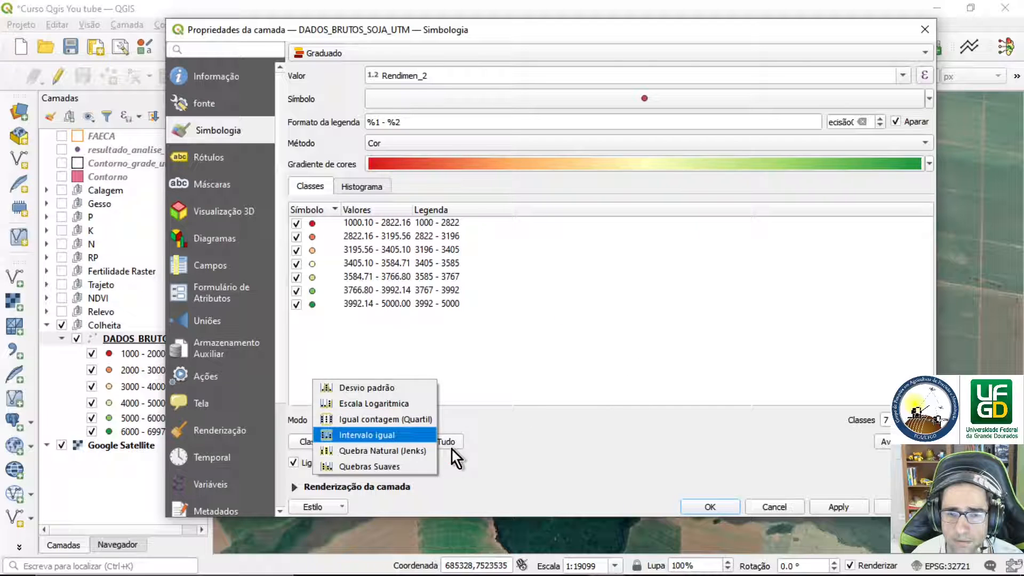
pyautogui.click(379, 471)
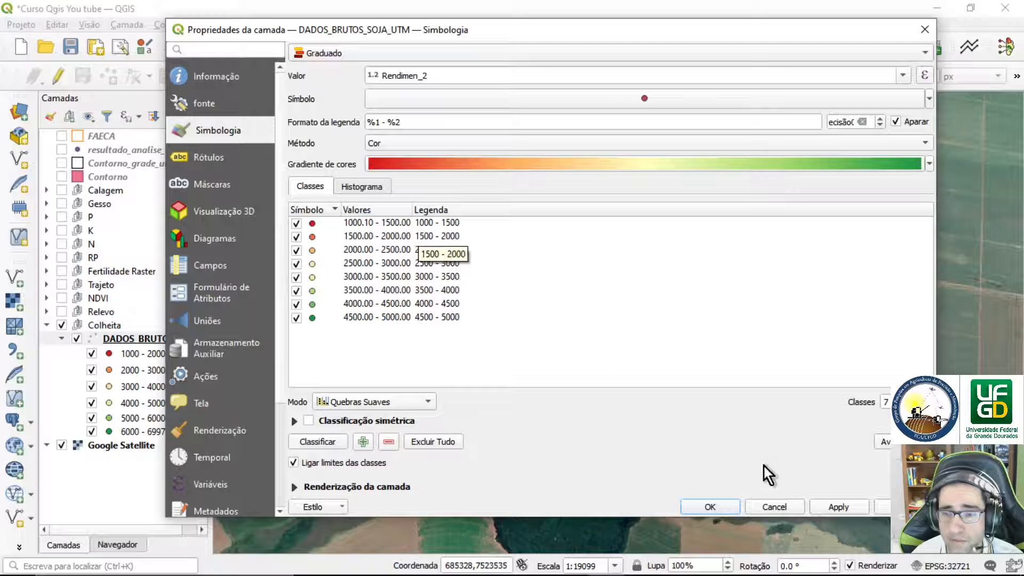
pyautogui.click(831, 504)
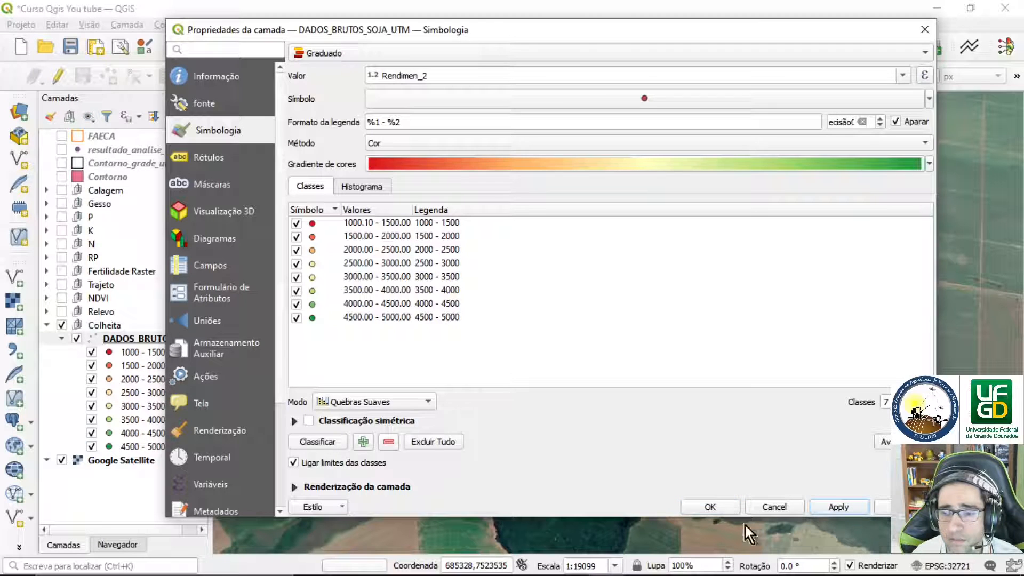
# Check the new classes on the Rendimen_2 histogram and confirm the layer's symbology.
pyautogui.click(366, 188)
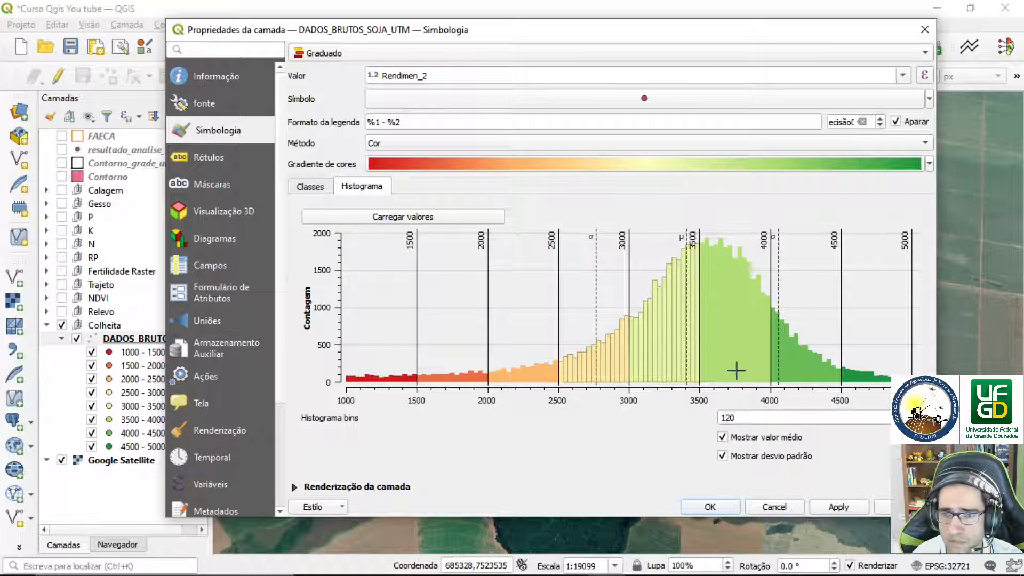
pyautogui.click(844, 511)
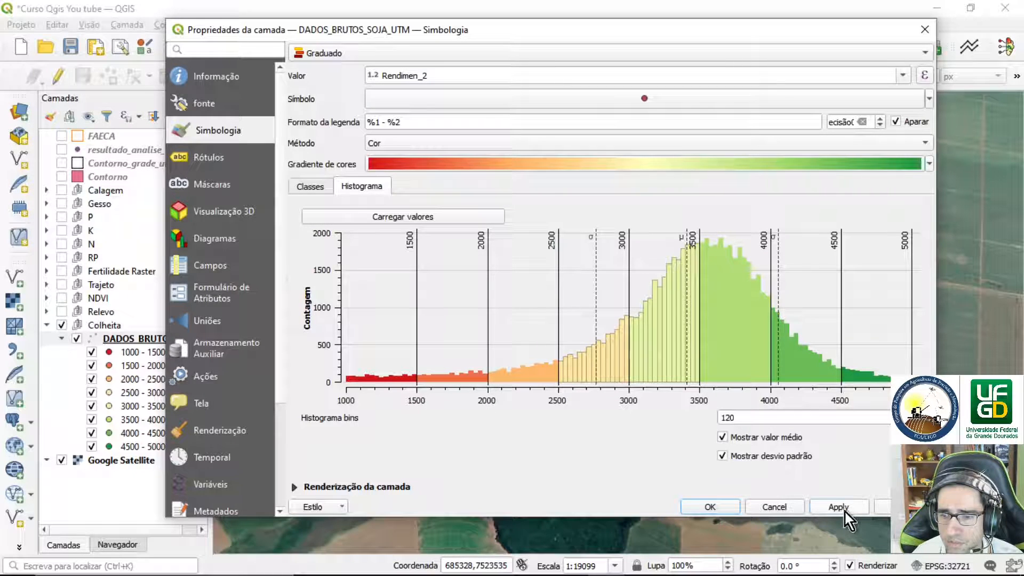
pyautogui.click(701, 506)
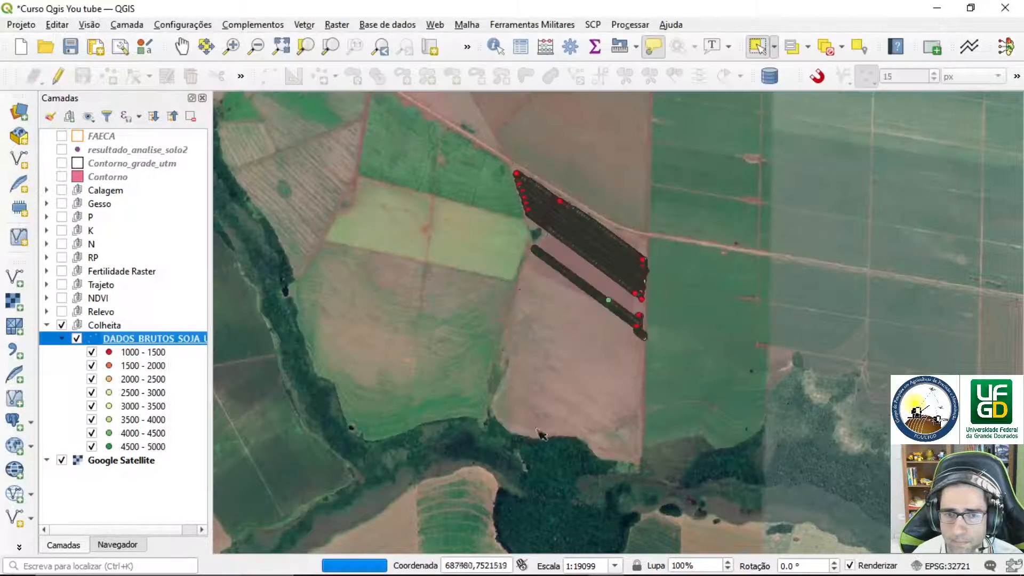
# Hide the seven classes from 1500 - 2000 through 4500 - 5000 and inspect the 1000 - 1500 points.
pyautogui.click(90, 367)
pyautogui.click(92, 379)
pyautogui.click(92, 415)
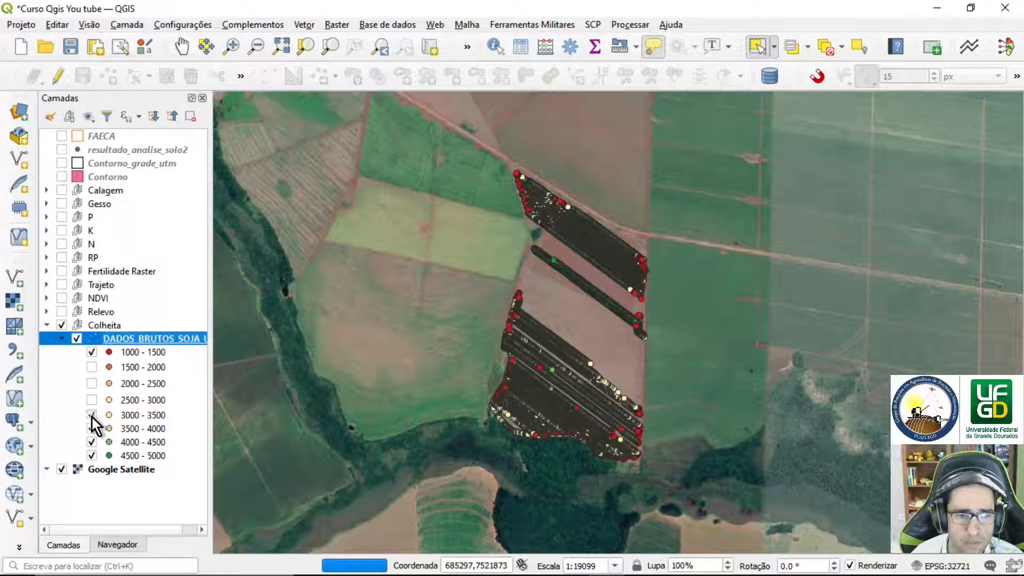
pyautogui.click(91, 430)
pyautogui.click(92, 448)
pyautogui.click(91, 465)
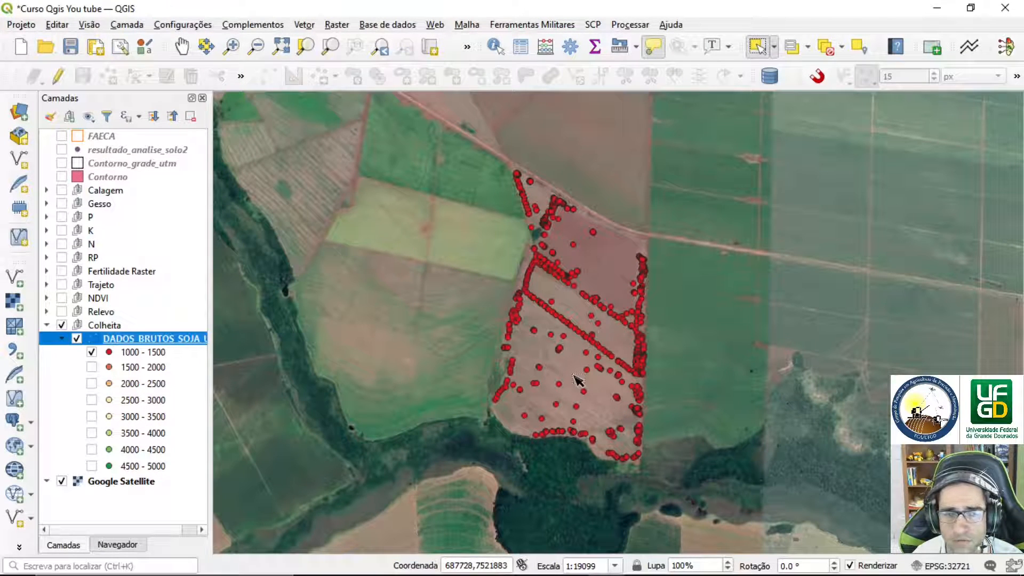
pyautogui.scroll(2, 635, 371)
pyautogui.scroll(-1, 634, 371)
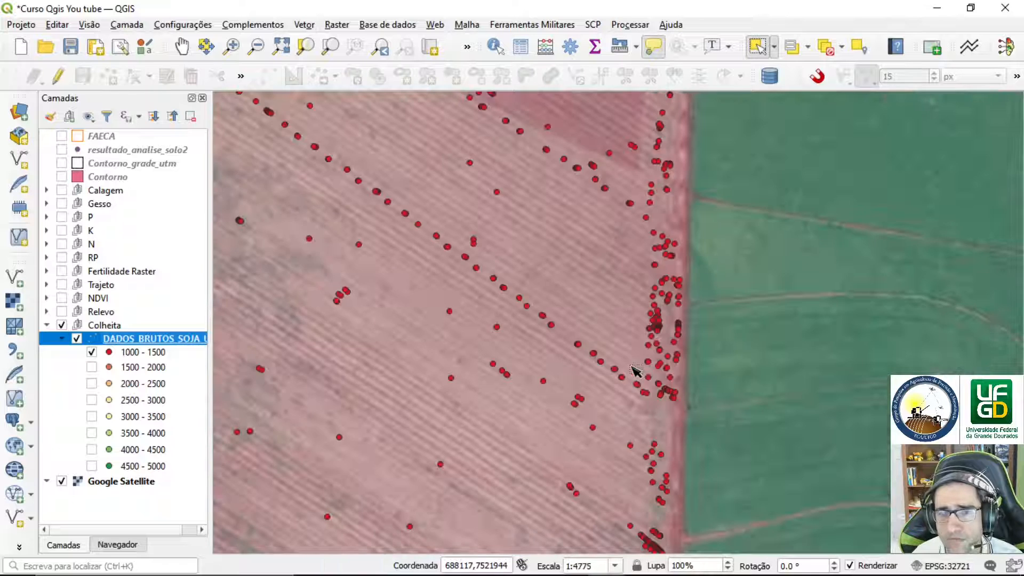
# Show the 1500 - 2000 class again and display the feature count of each class in the DADOS_BRUTOS_SOJA_UTM layer.
pyautogui.click(93, 367)
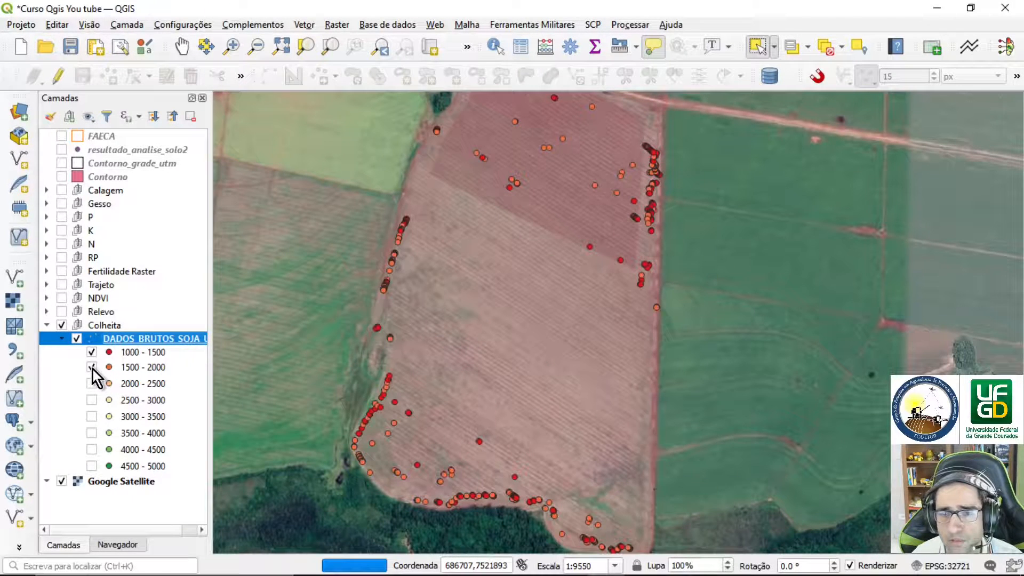
pyautogui.rightClick(138, 338)
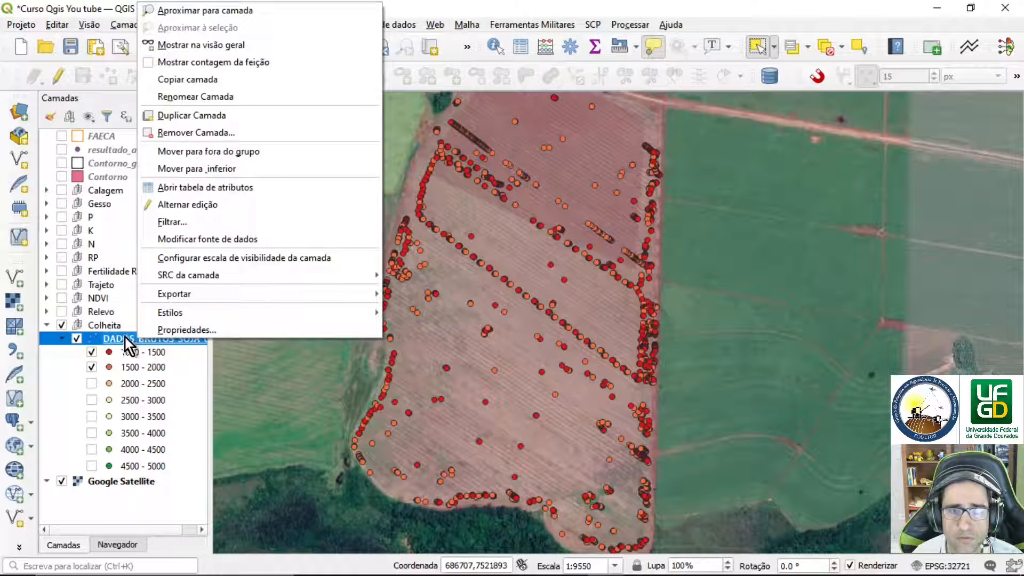
pyautogui.click(146, 63)
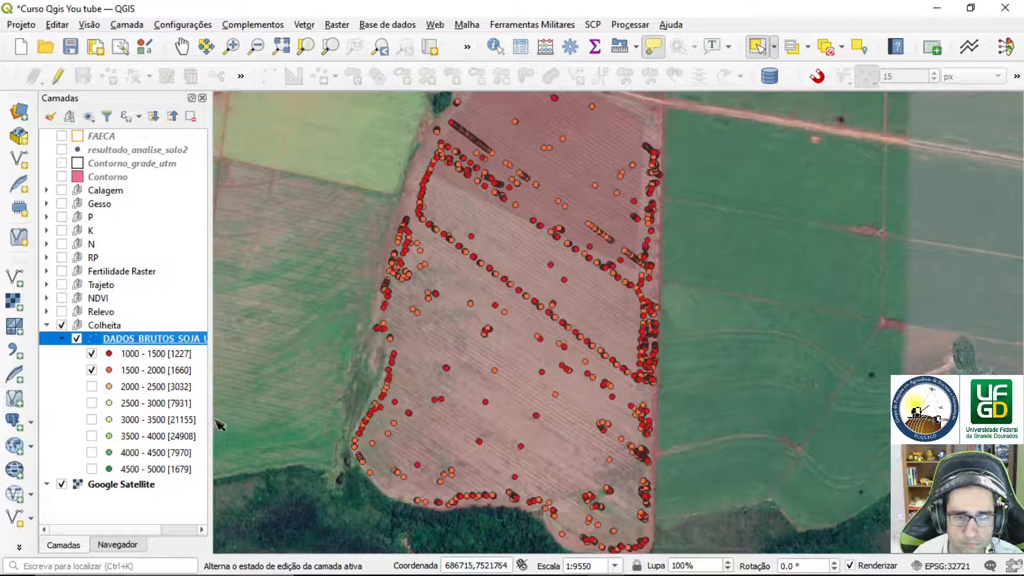
pyautogui.moveTo(209, 323); pyautogui.dragTo(227, 324)
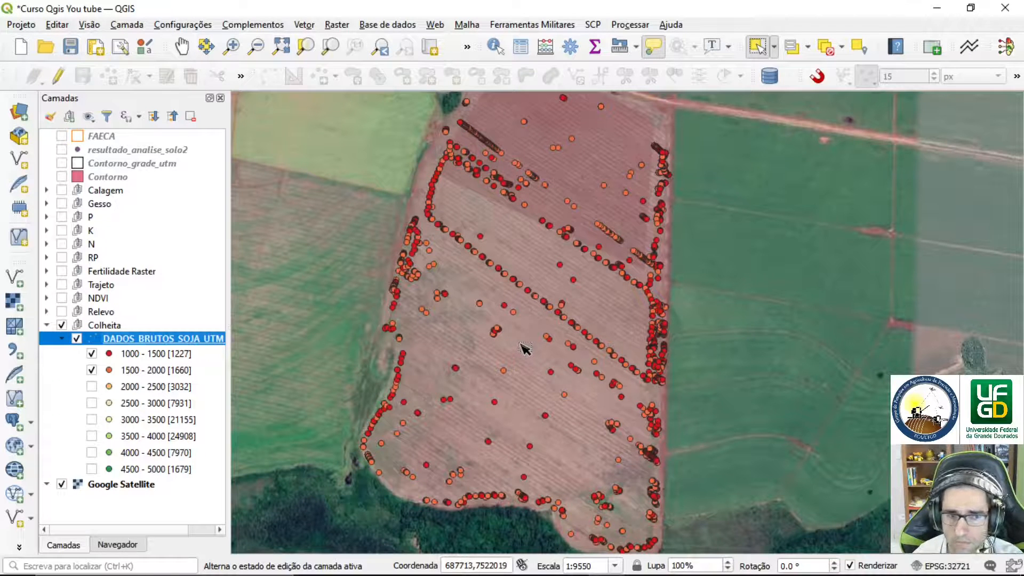
# Examine the 1000 - 1500 and 1500 - 2000 points clustered along the field's eastern edge.
pyautogui.scroll(-1, 525, 349)
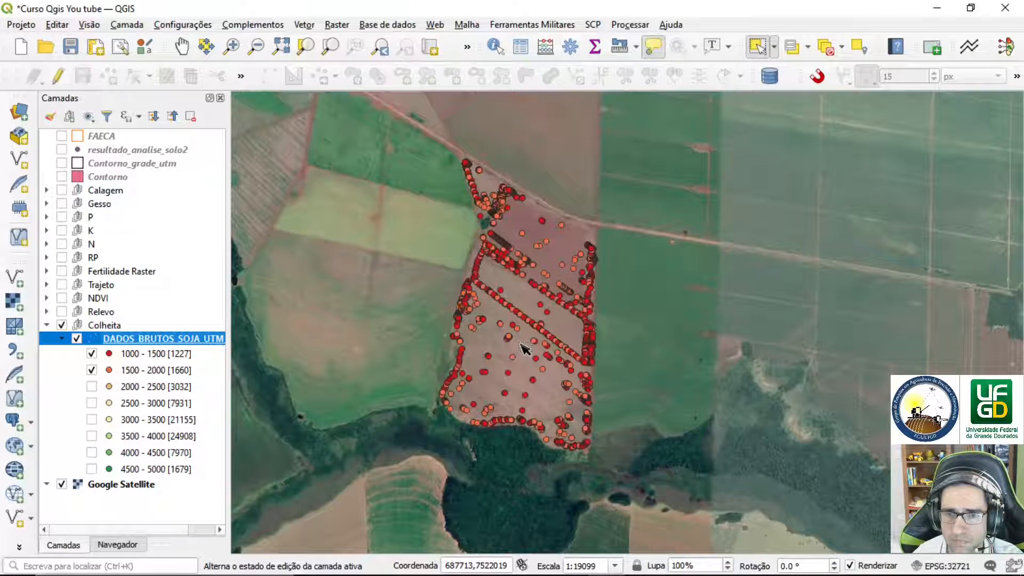
pyautogui.scroll(1, 555, 361)
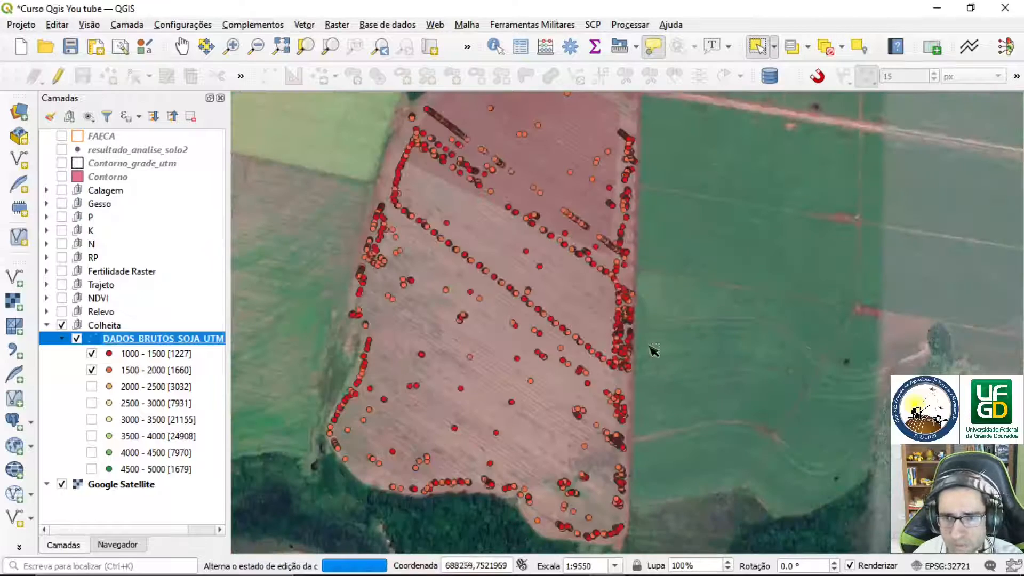
pyautogui.scroll(2, 653, 342)
pyautogui.scroll(1, 522, 320)
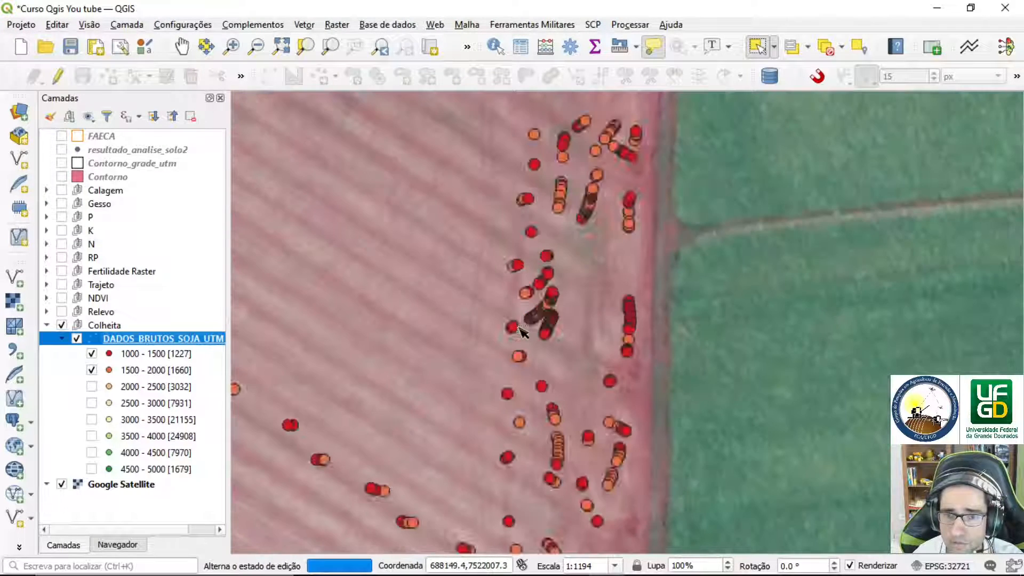
pyautogui.scroll(1, 631, 326)
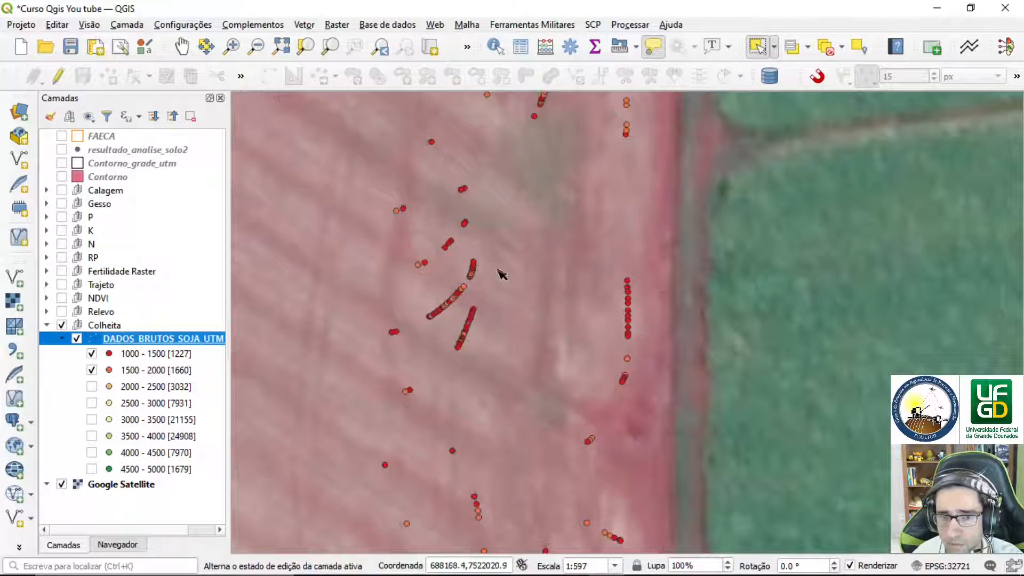
pyautogui.scroll(-2, 511, 381)
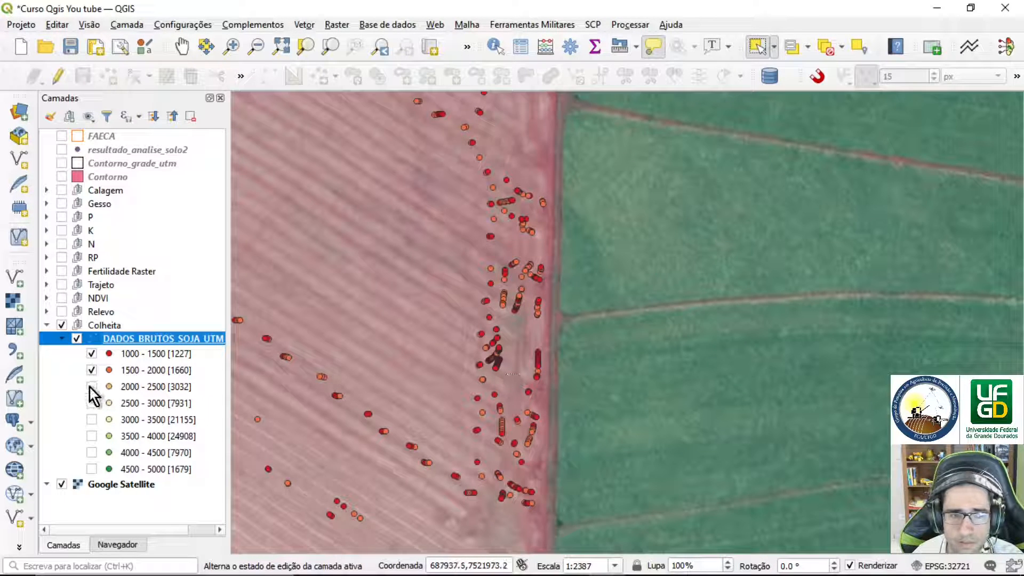
# Show the 2000 - 2500 and 2500 - 3000 classes to compare their points on the map, and hide both again.
pyautogui.click(90, 387)
pyautogui.scroll(3, 576, 389)
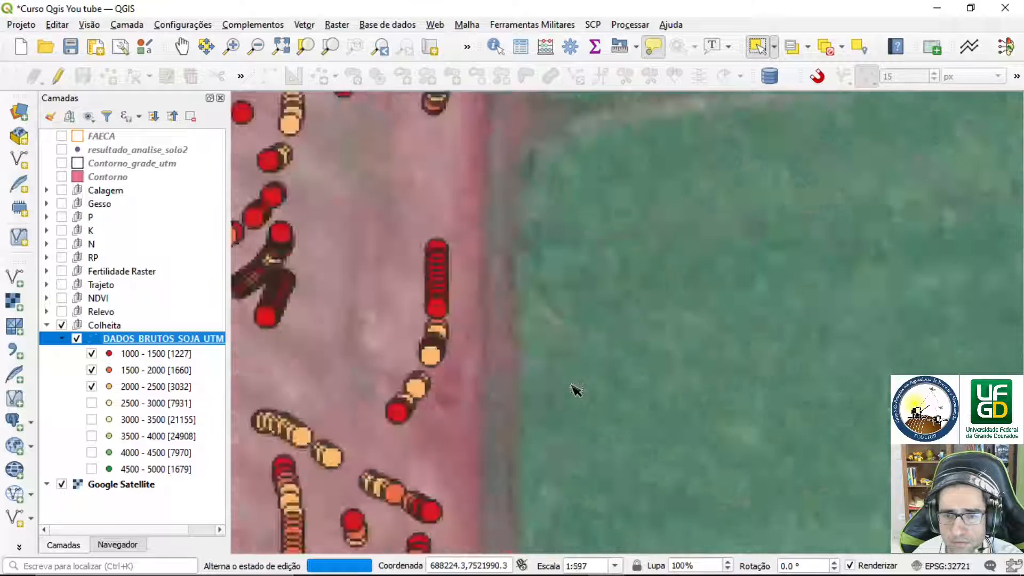
pyautogui.moveTo(309, 388); pyautogui.dragTo(745, 353)
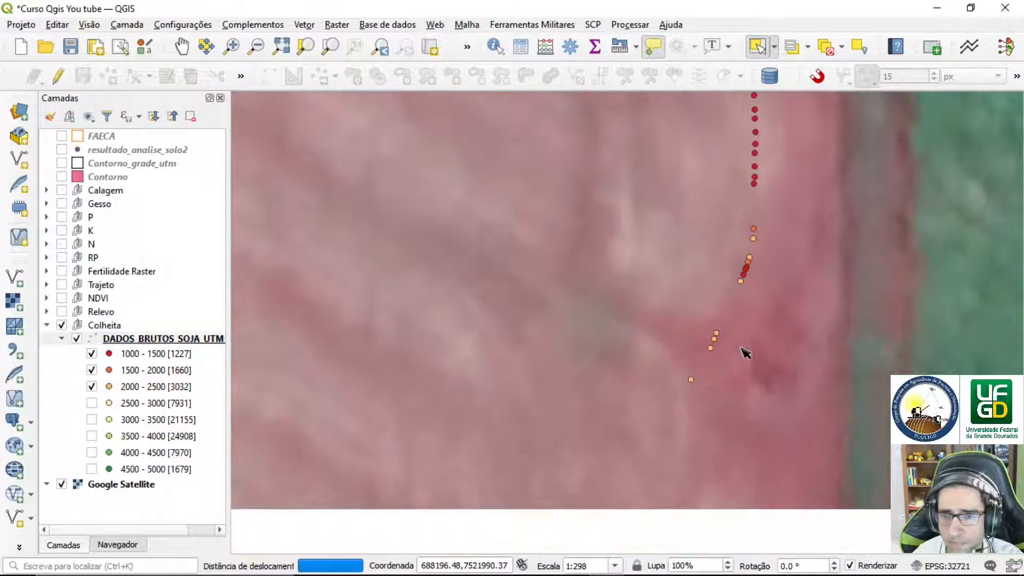
pyautogui.scroll(-2, 541, 383)
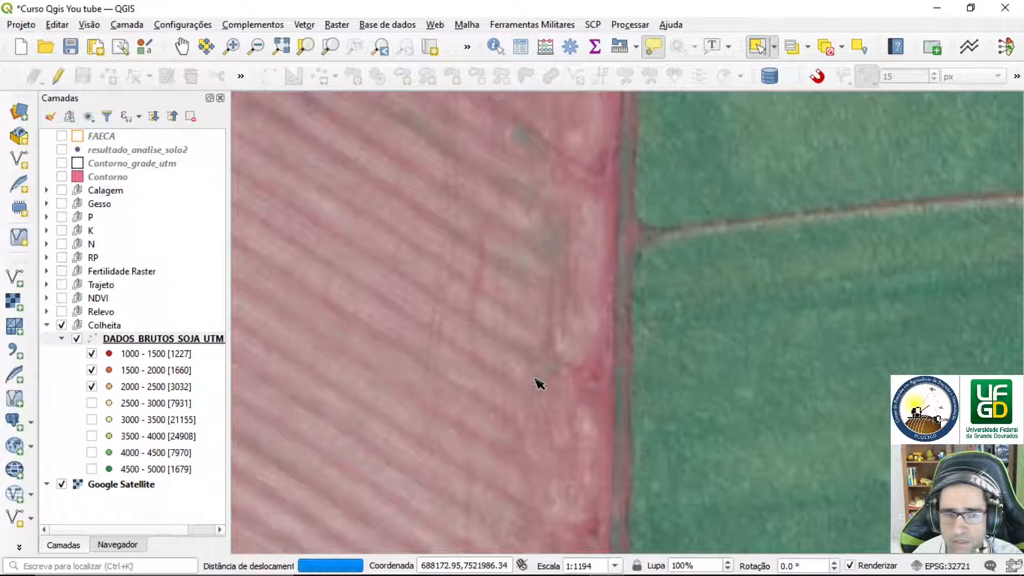
pyautogui.click(92, 403)
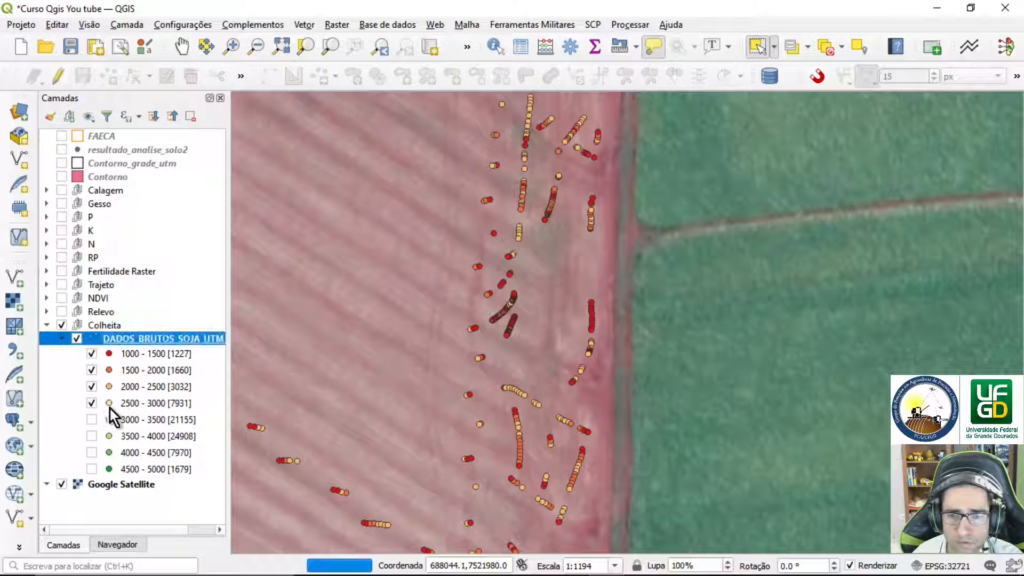
pyautogui.scroll(-2, 404, 382)
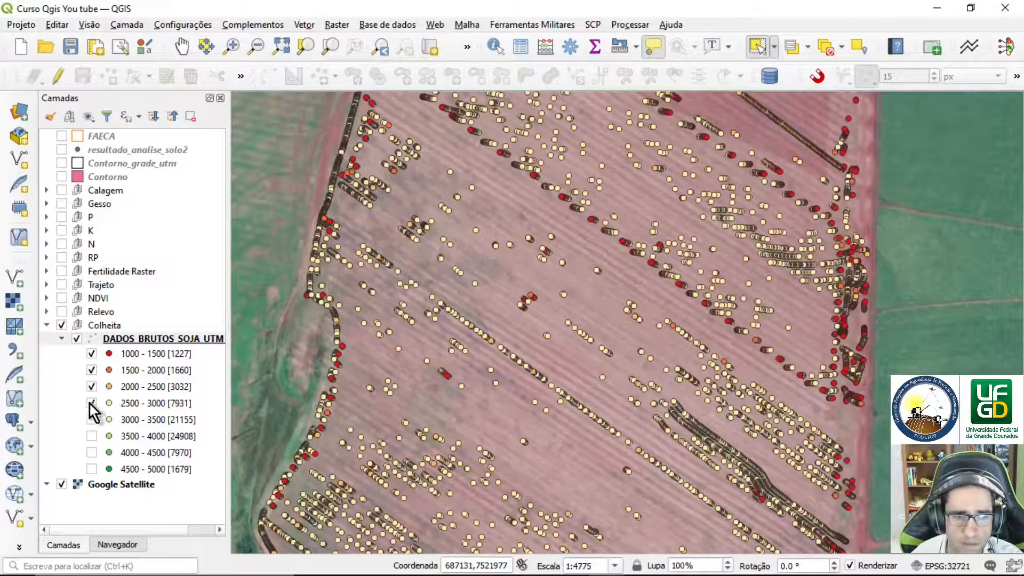
pyautogui.click(91, 403)
pyautogui.click(91, 386)
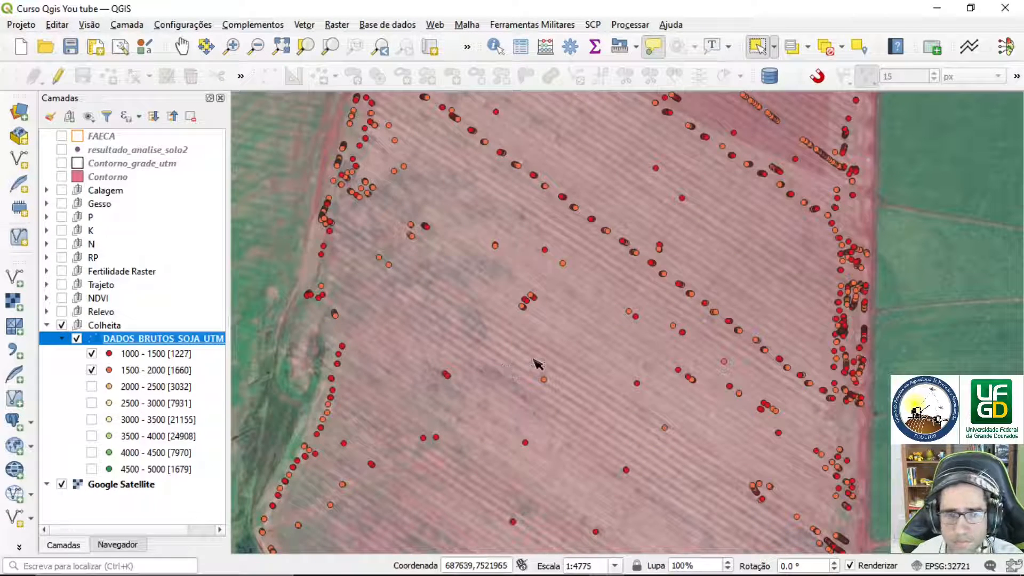
# Hide the 1500 - 2000 class and select all 1000 - 1500 points across the field.
pyautogui.scroll(-1, 536, 361)
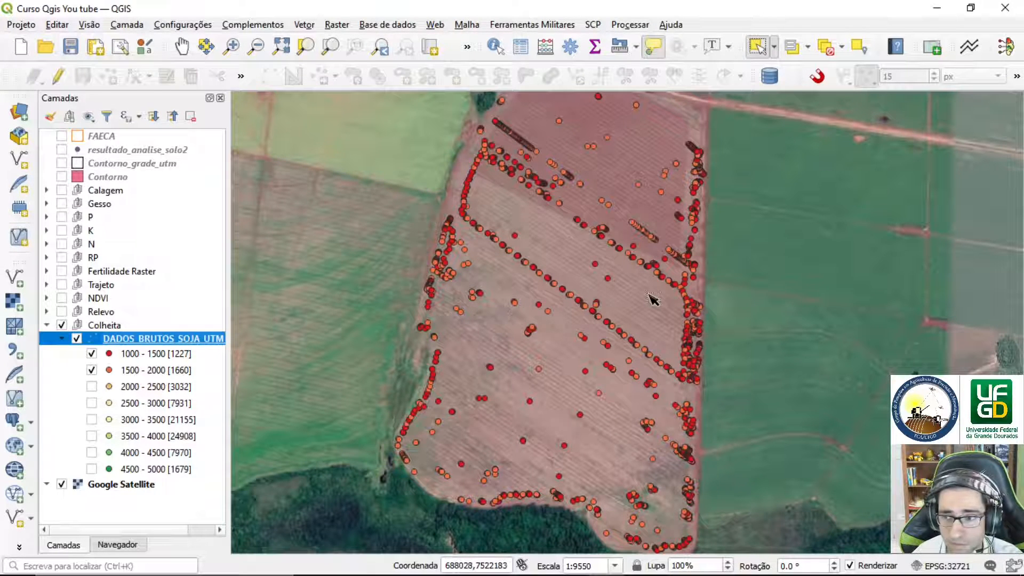
pyautogui.moveTo(476, 409); pyautogui.dragTo(458, 450)
pyautogui.scroll(2, 419, 421)
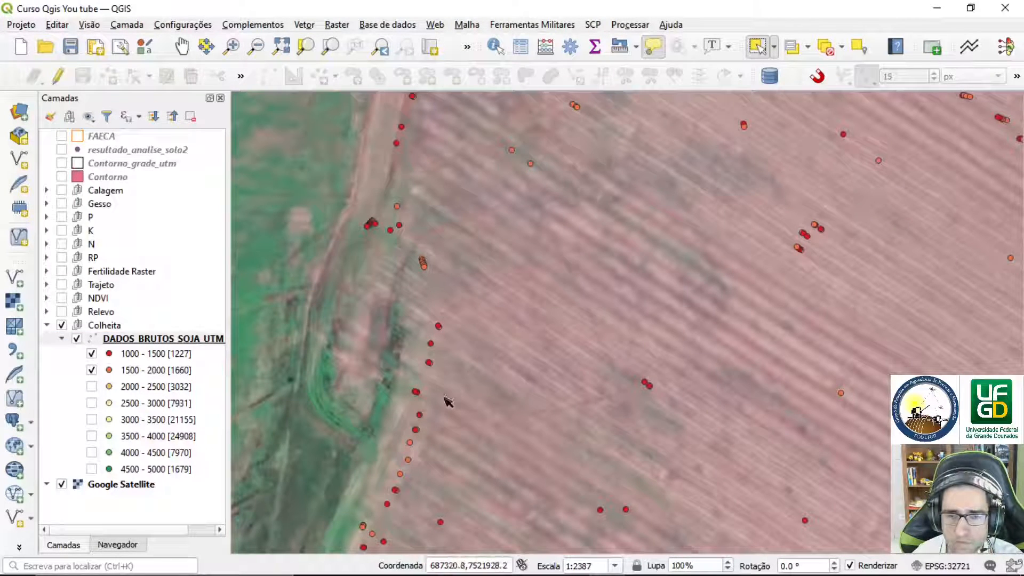
pyautogui.scroll(-3, 532, 284)
pyautogui.click(92, 370)
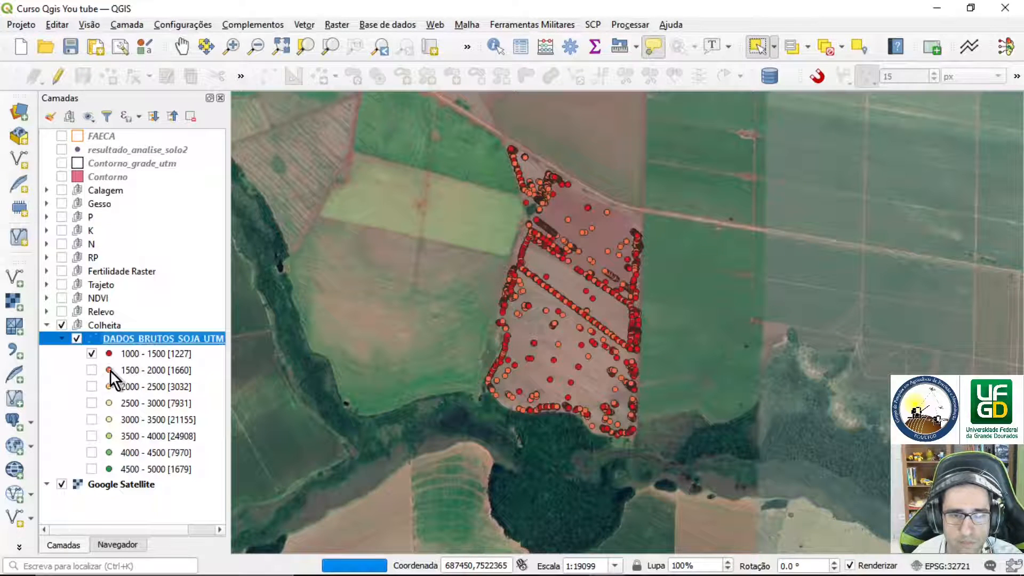
pyautogui.moveTo(486, 116); pyautogui.dragTo(660, 447)
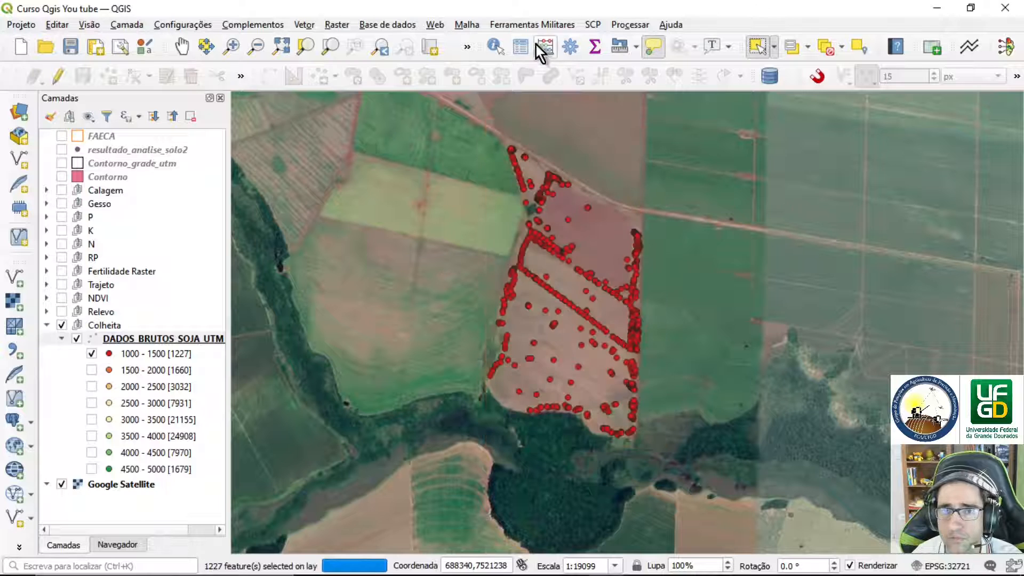
# Open the layer's attribute table and filter it to the selected features only.
pyautogui.click(523, 46)
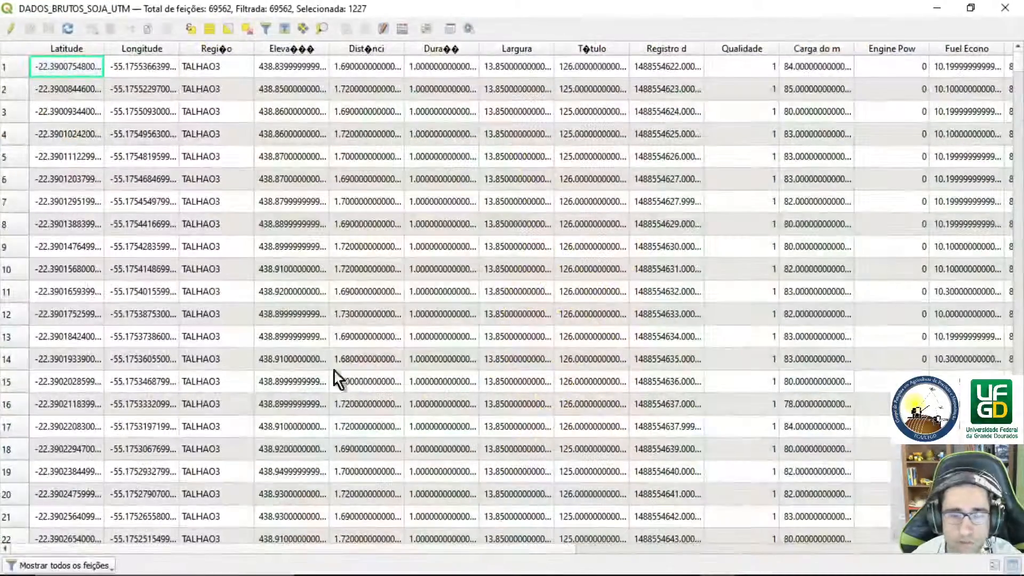
pyautogui.click(95, 564)
pyautogui.click(97, 465)
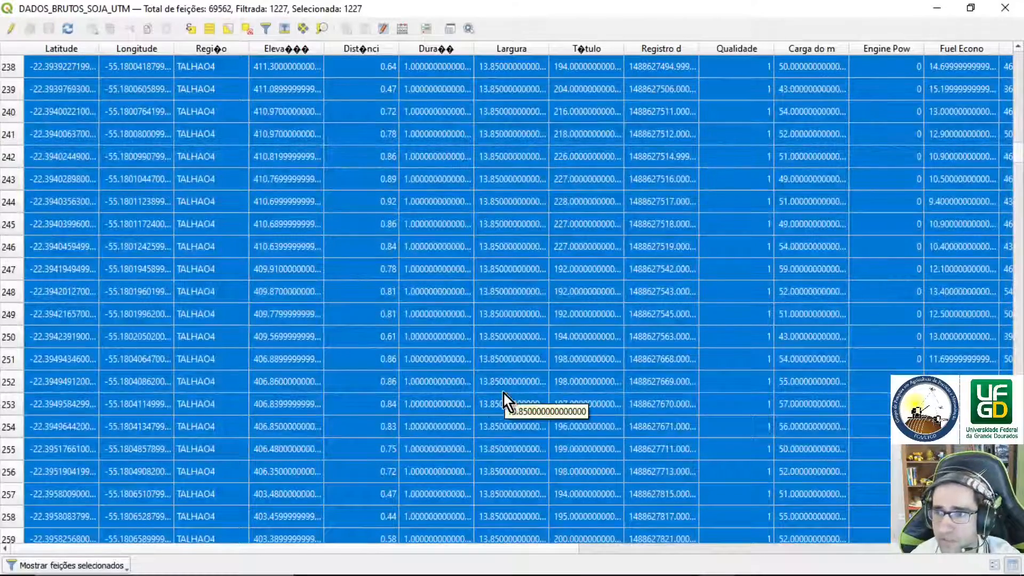
# Browse the selected records through to the last rows and examine their speed and yield columns up to Rendimen_2.
pyautogui.scroll(9, 437, 347)
pyautogui.scroll(20, 437, 347)
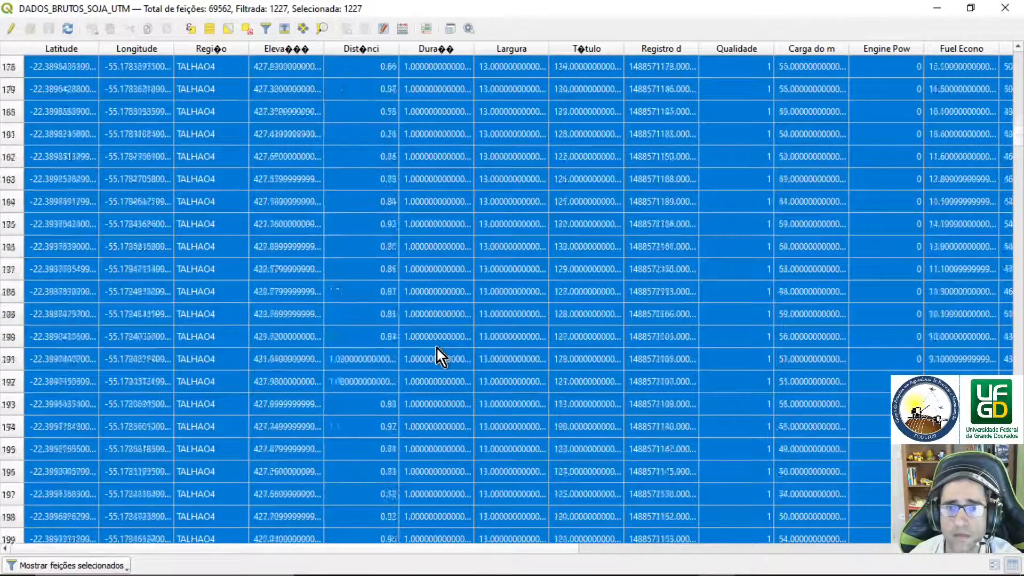
pyautogui.moveTo(1016, 120); pyautogui.dragTo(1017, 541)
pyautogui.scroll(20, 605, 506)
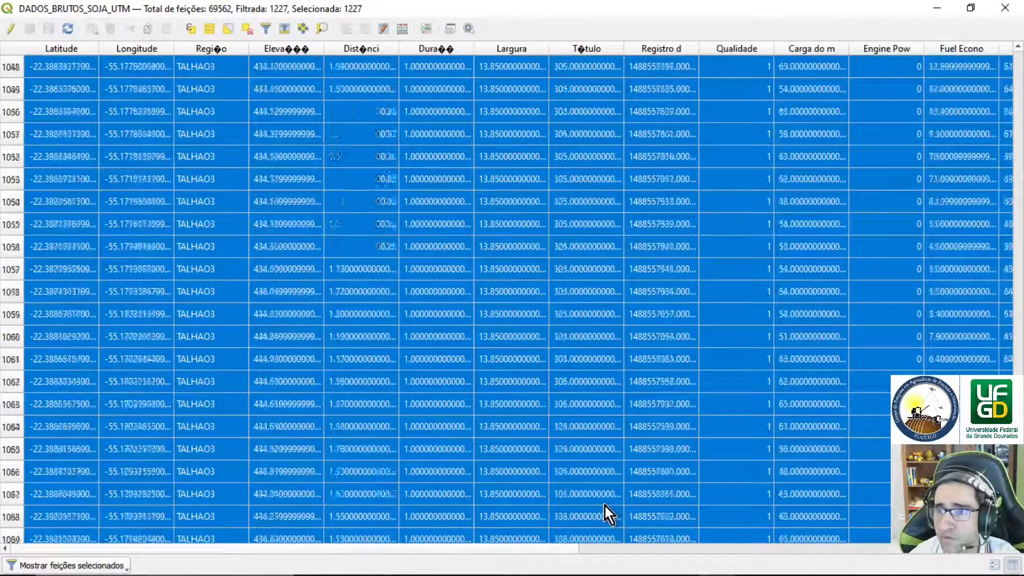
pyautogui.moveTo(560, 544); pyautogui.dragTo(985, 548)
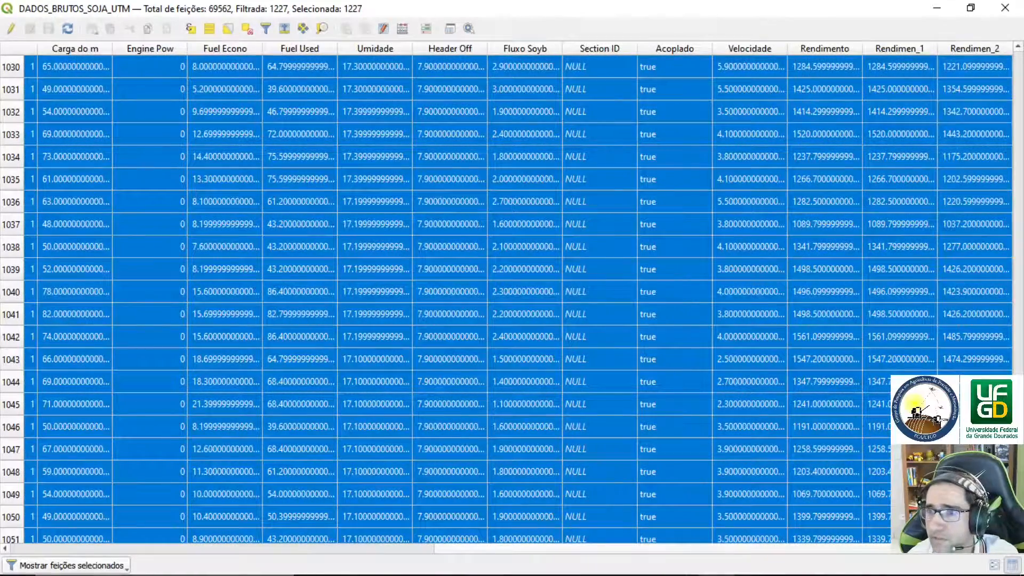
# Browse back up through the selected records to examine their speed and yield values, and close the attribute table.
pyautogui.scroll(20, 512, 299)
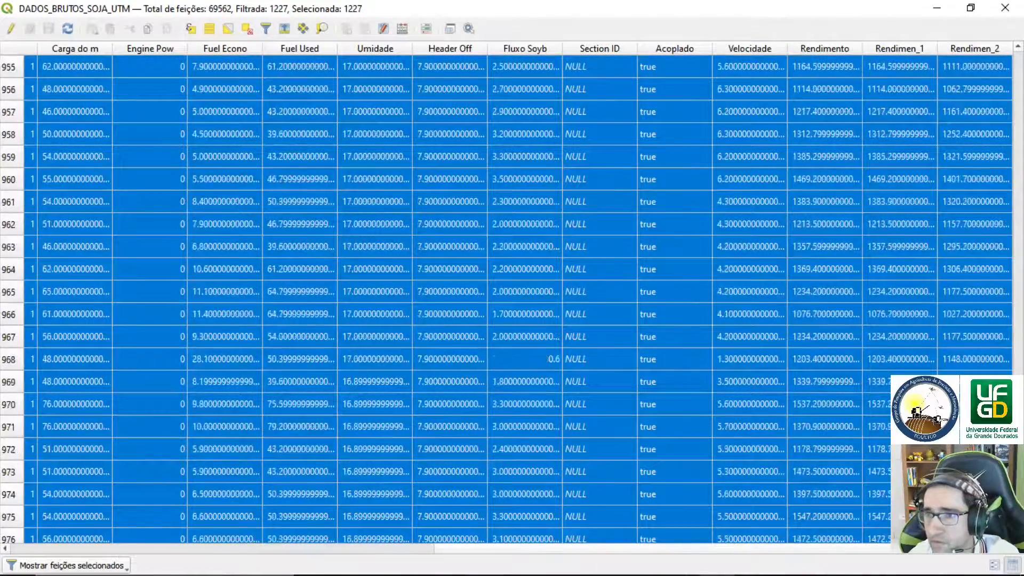
pyautogui.scroll(20, 511, 299)
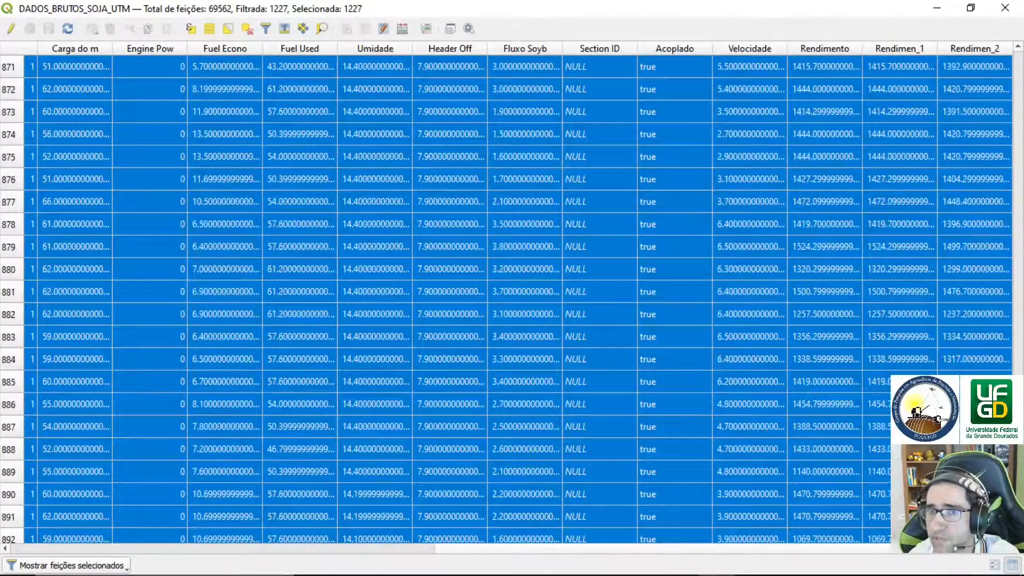
pyautogui.scroll(14, 512, 298)
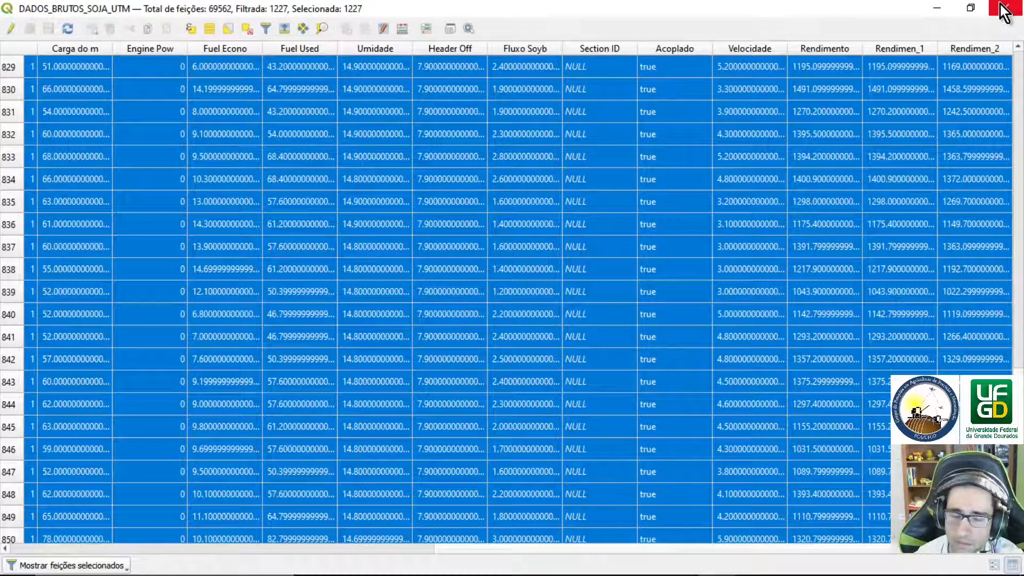
pyautogui.click(1004, 8)
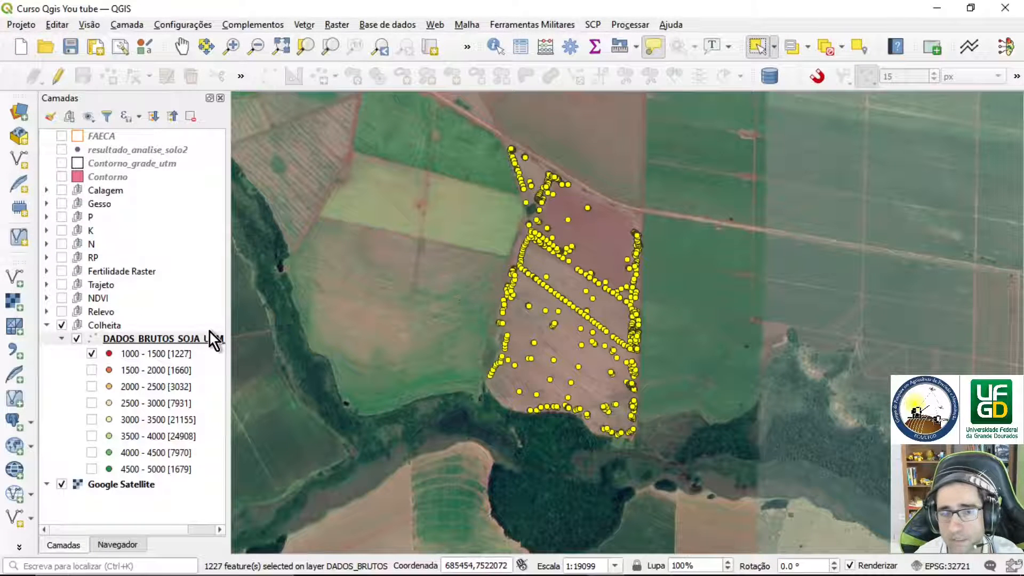
# Show all hidden yield classes of the DADOS_BRUTOS_SOJA_UTM layer, from 1500 - 2000 up to 4500 - 5000, on the map.
pyautogui.click(92, 370)
pyautogui.click(91, 353)
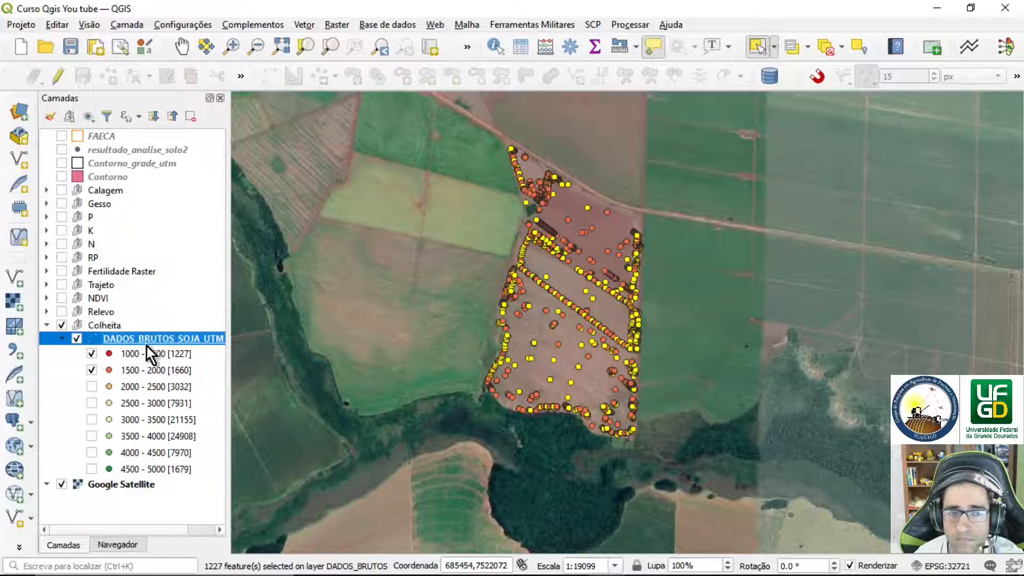
pyautogui.click(92, 387)
pyautogui.click(92, 403)
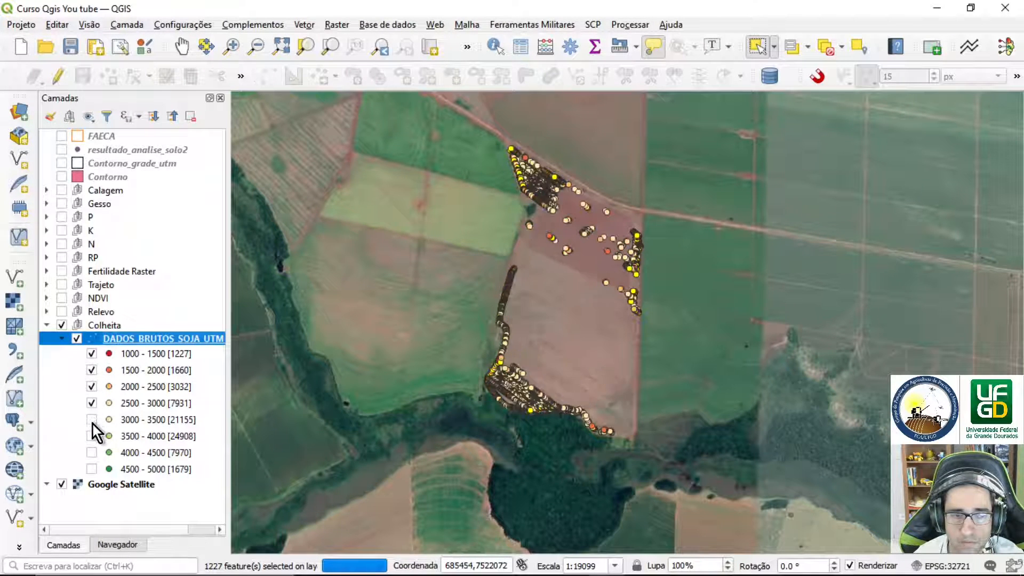
pyautogui.click(92, 419)
pyautogui.click(92, 436)
pyautogui.click(92, 452)
pyautogui.click(92, 469)
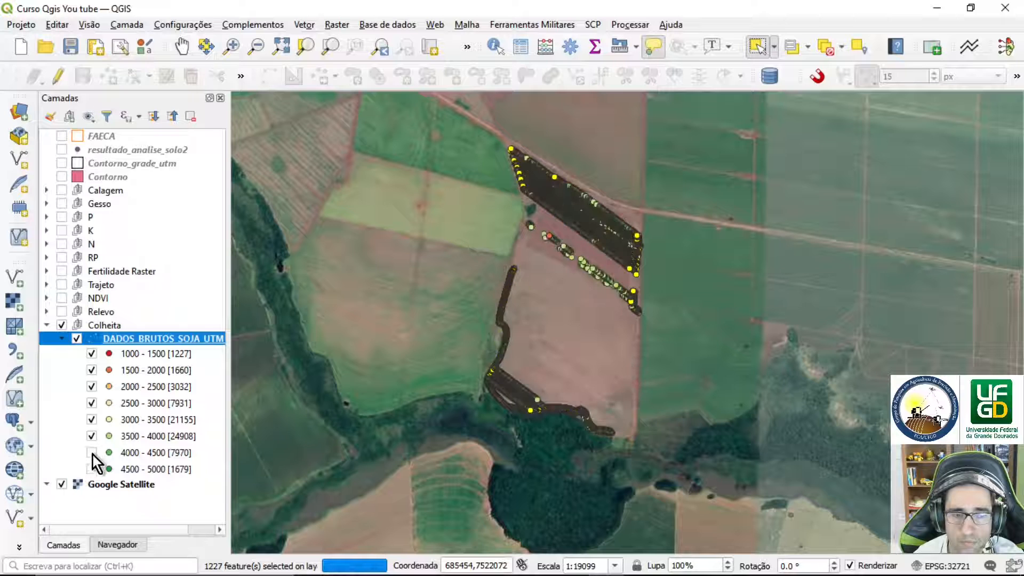
# Load the Rendimen_2 histogram in the layer's symbology to examine the yield distribution, and fit the map to the harvest layer.
pyautogui.doubleClick(149, 338)
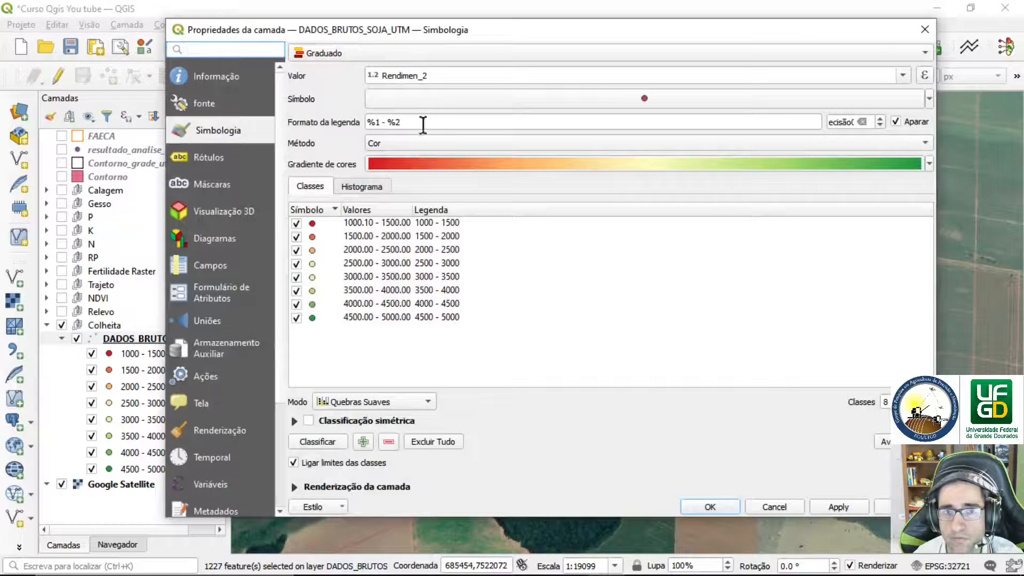
pyautogui.click(377, 187)
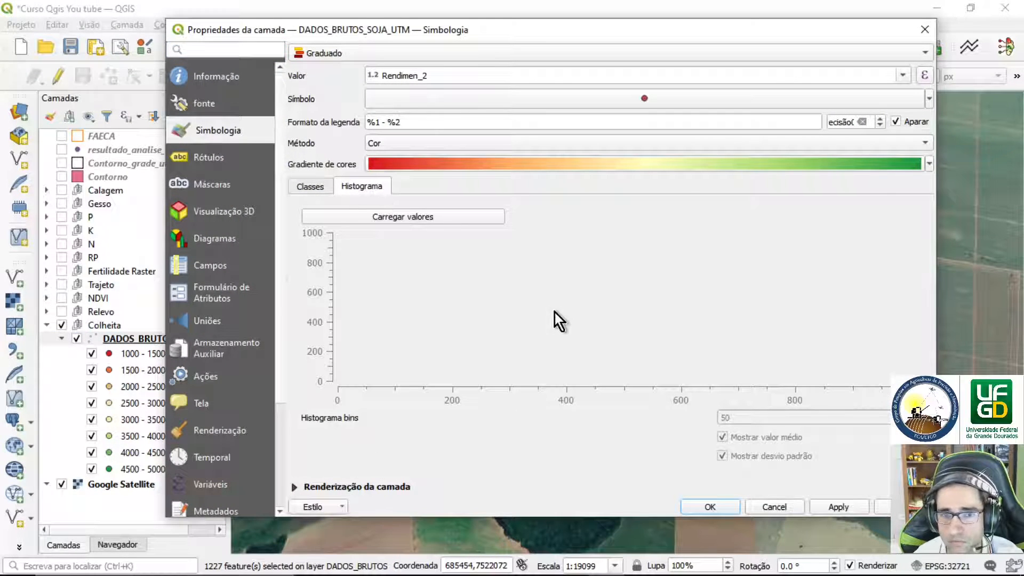
pyautogui.click(425, 215)
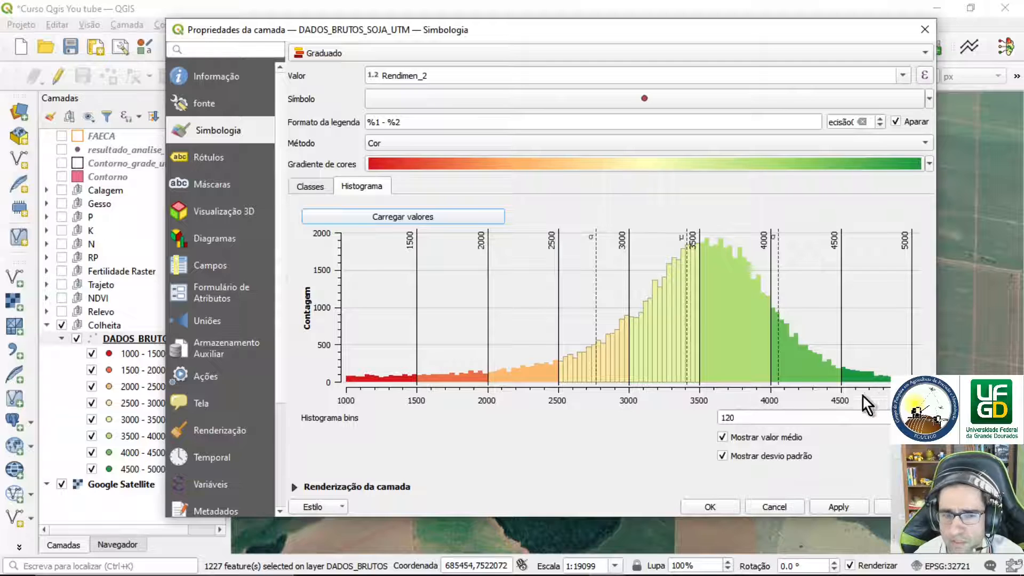
pyautogui.click(815, 417)
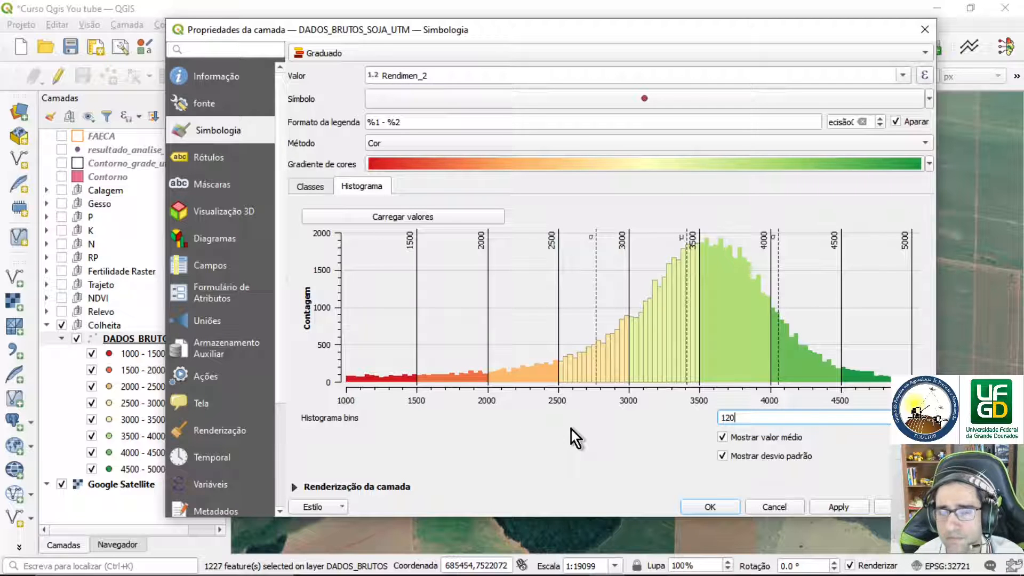
pyautogui.click(300, 186)
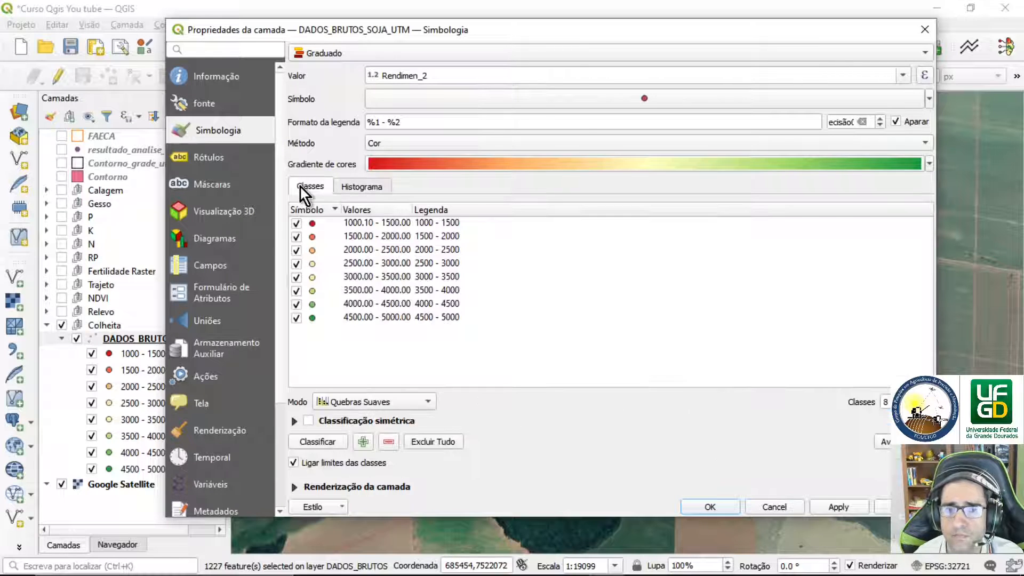
pyautogui.click(706, 507)
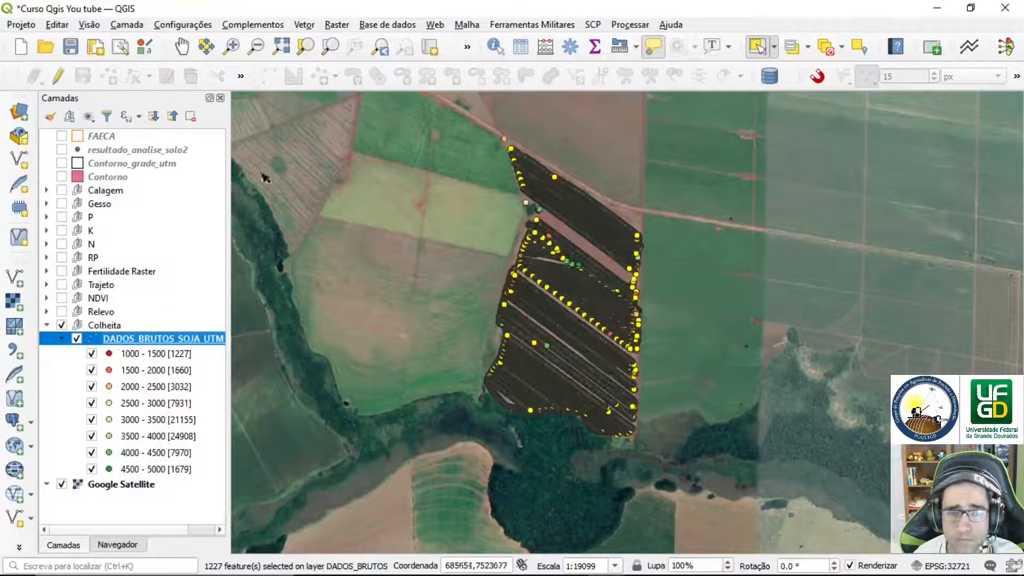
pyautogui.click(330, 46)
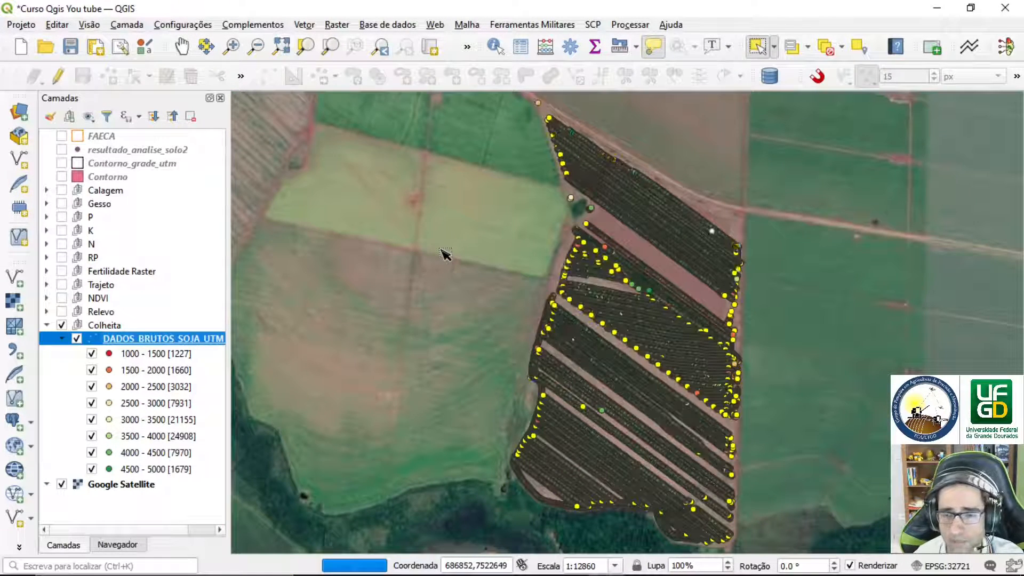